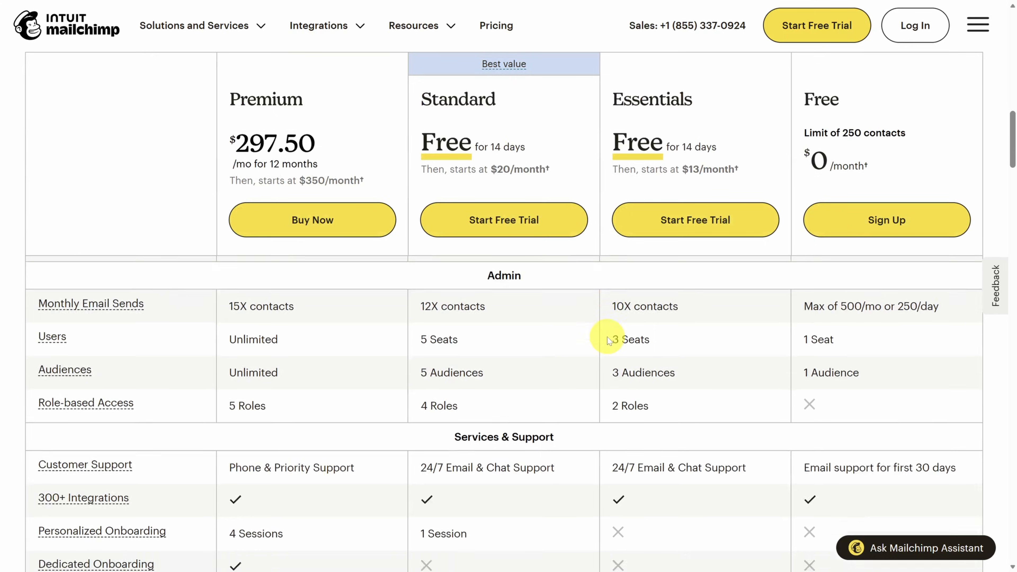
- Start the Standard plan 14-day free trial and enter the business email address
left_click(507, 225)
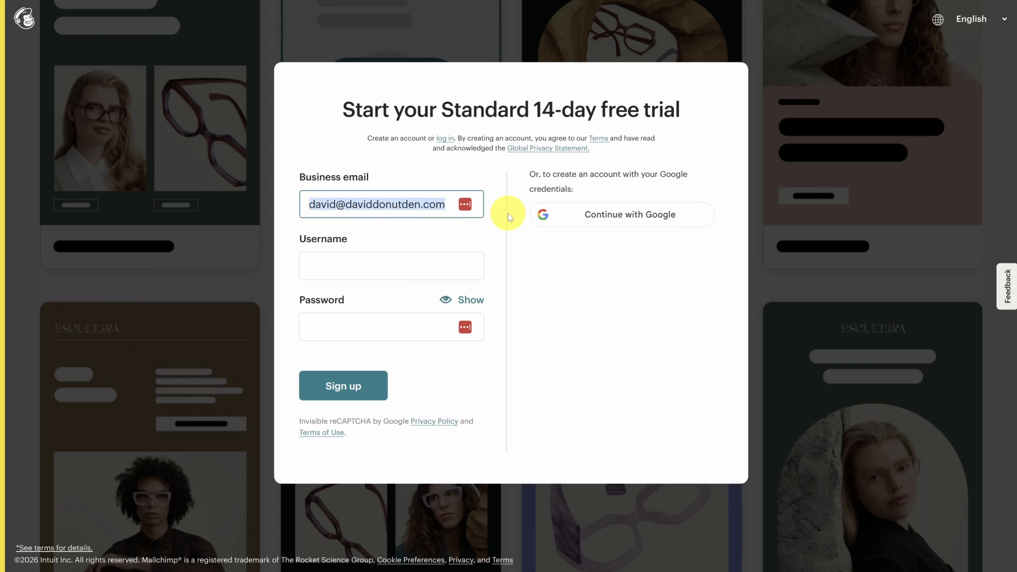
- Move on from the business email, then highlight the business address explanation and the entered address line
key("Tab")
key("Tab")
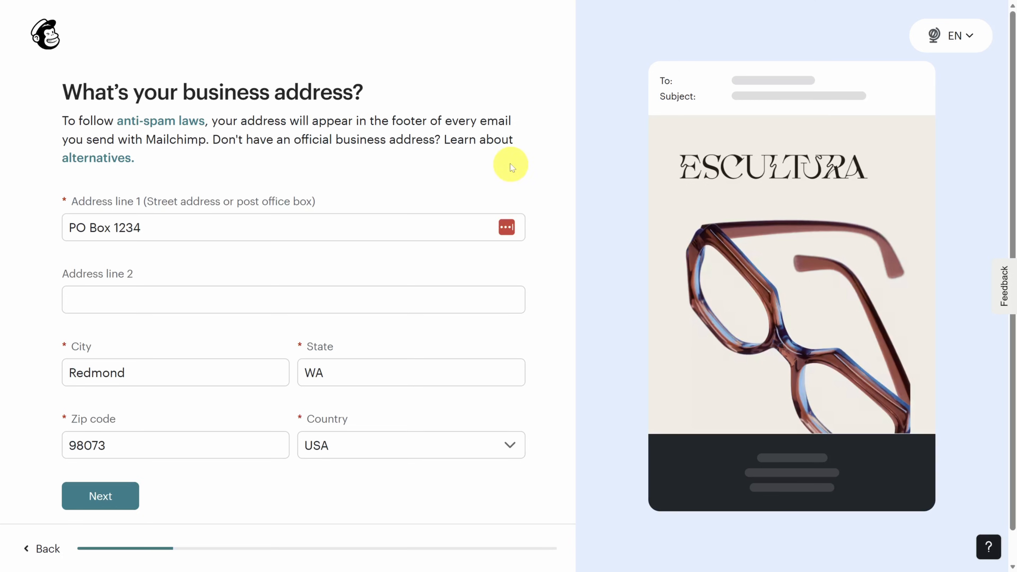
left_click_drag(180, 91, 437, 94)
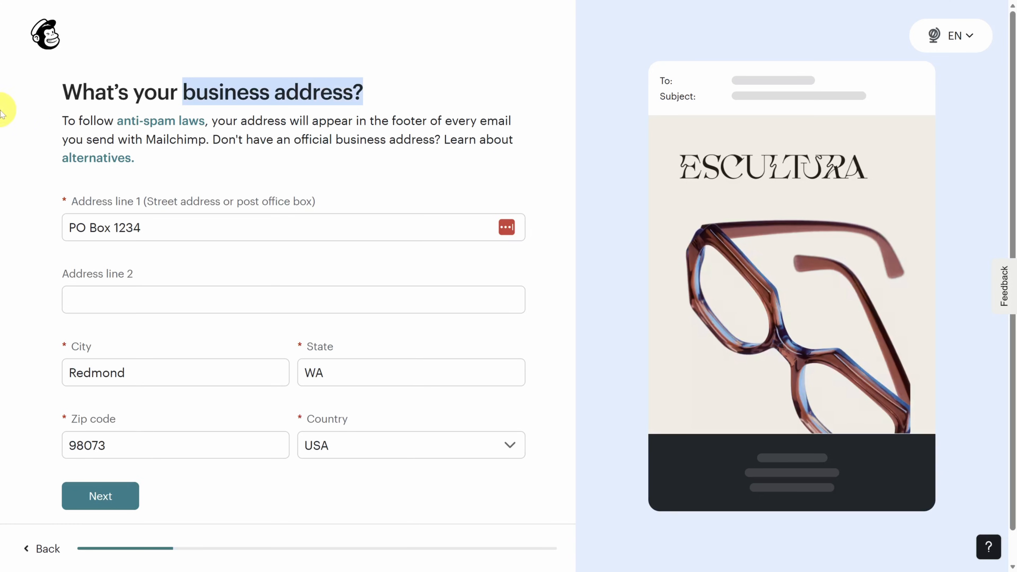
left_click_drag(62, 121, 215, 122)
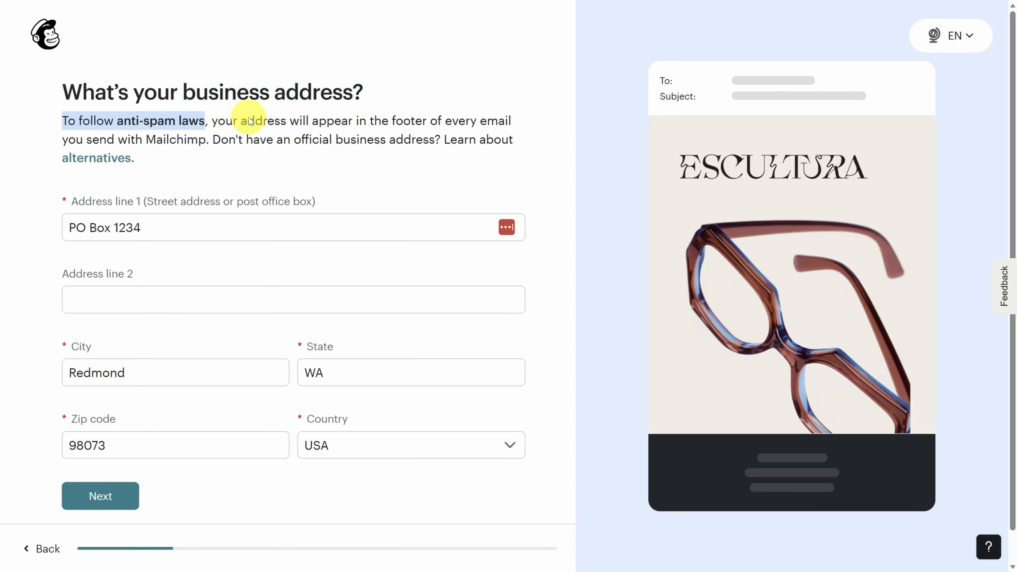
left_click_drag(212, 121, 517, 127)
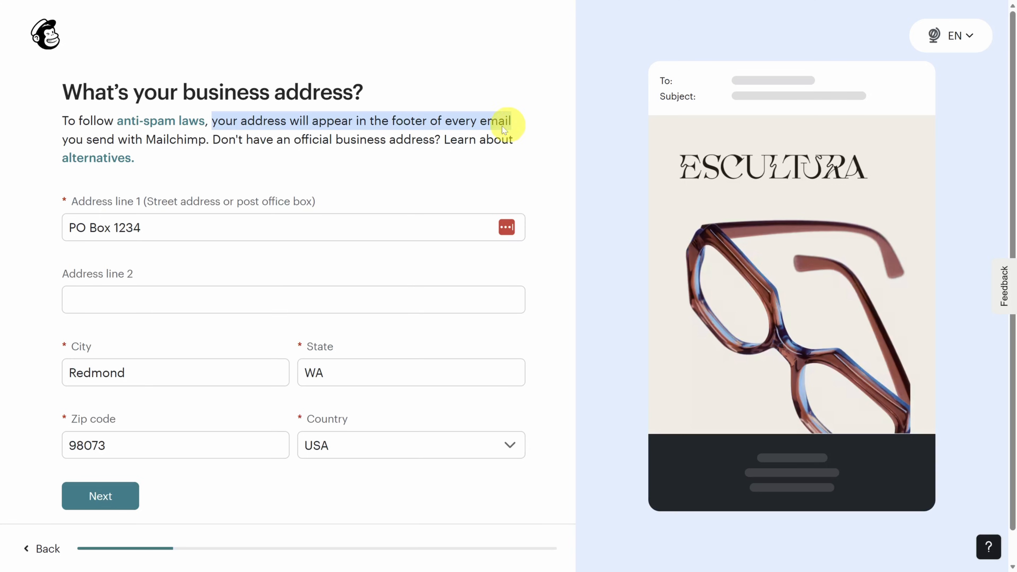
left_click_drag(68, 227, 178, 222)
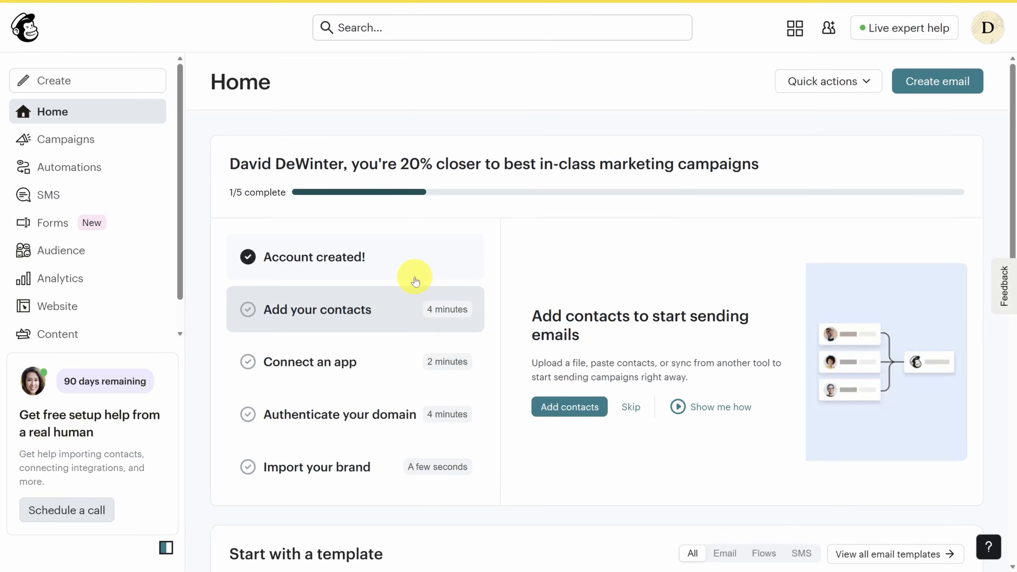
- Open the Popup Forms page and scroll through it
left_click(52, 224)
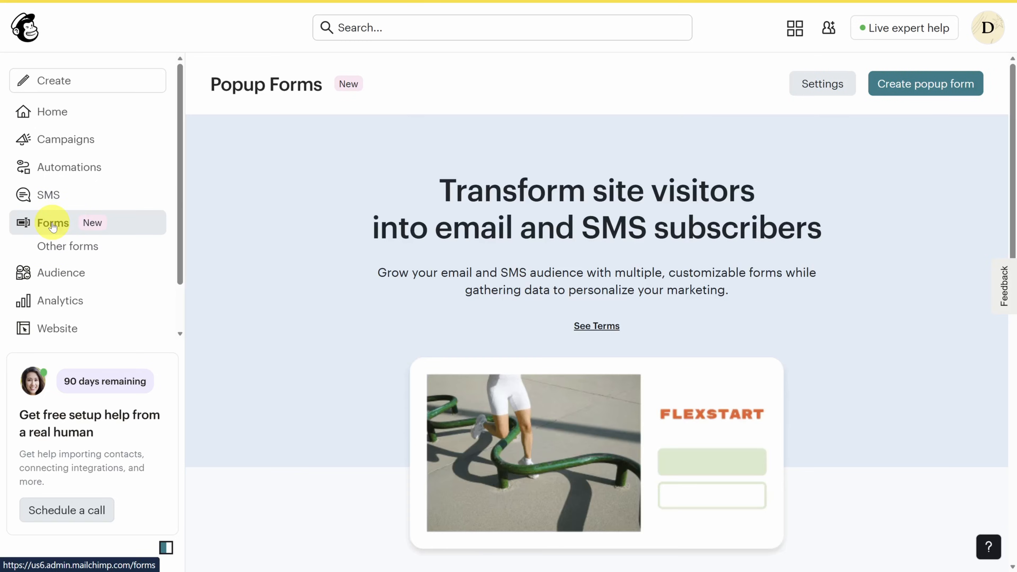
scroll(416, 166, "down", 7)
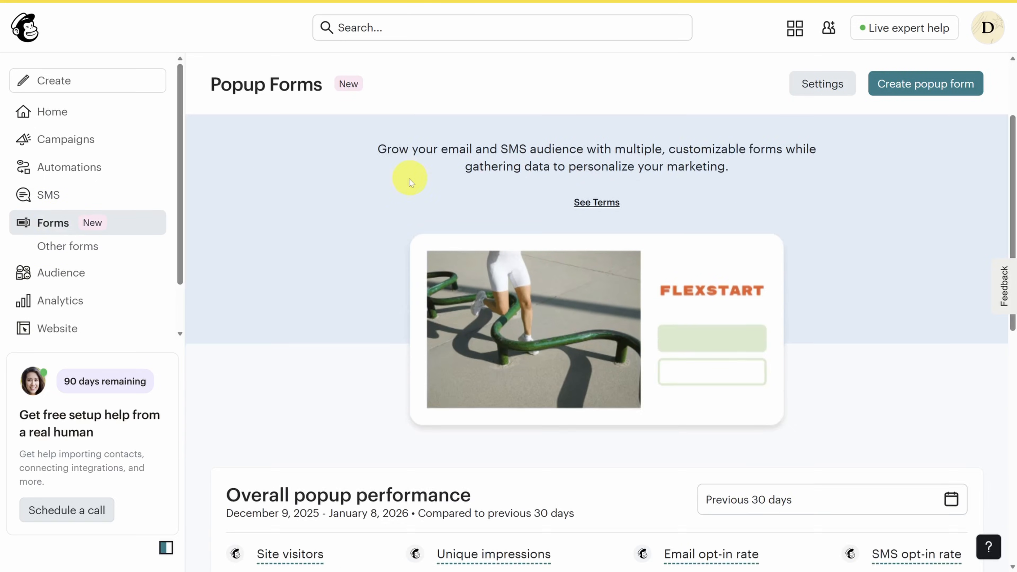
scroll(372, 192, "down", 5)
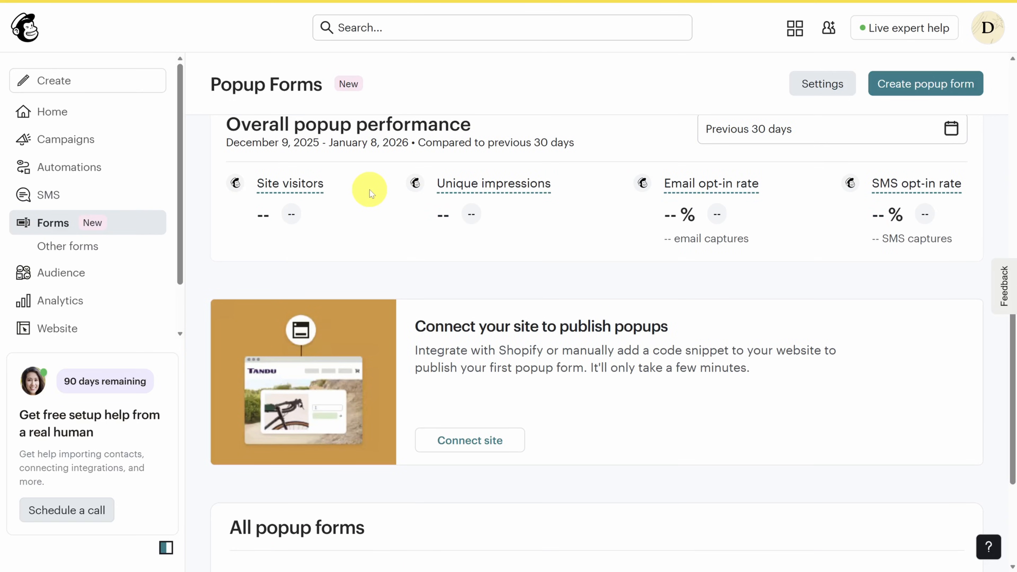
left_click_drag(211, 84, 321, 84)
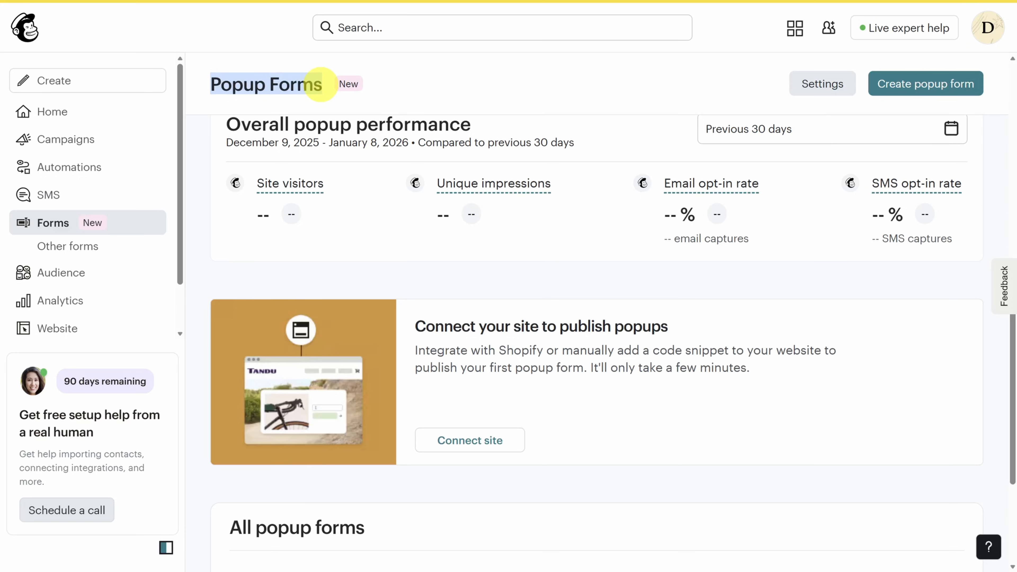
- Switch to Other forms and scroll down to the available form types
left_click(65, 249)
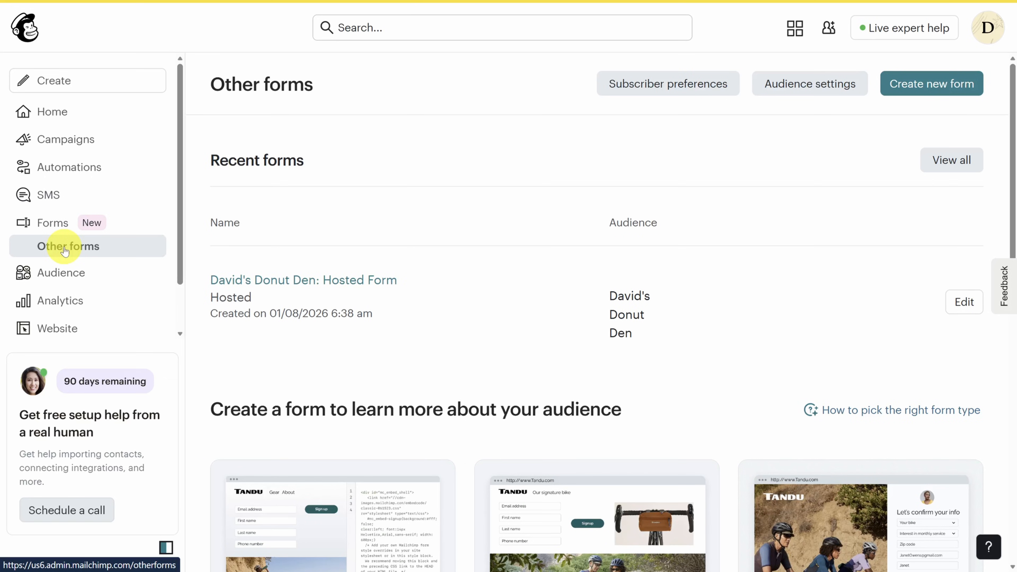
scroll(479, 201, "down", 6)
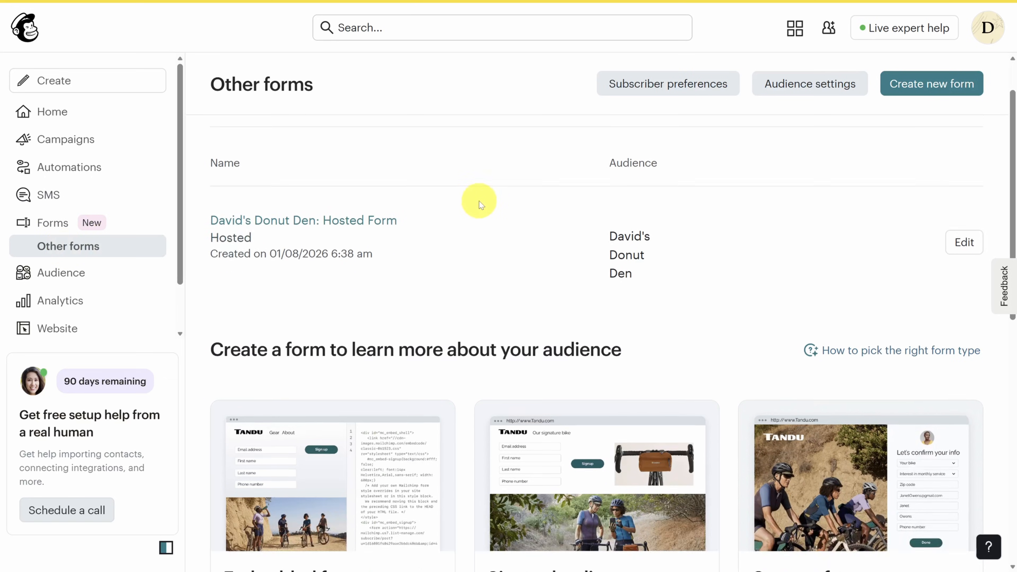
scroll(454, 193, "down", 3)
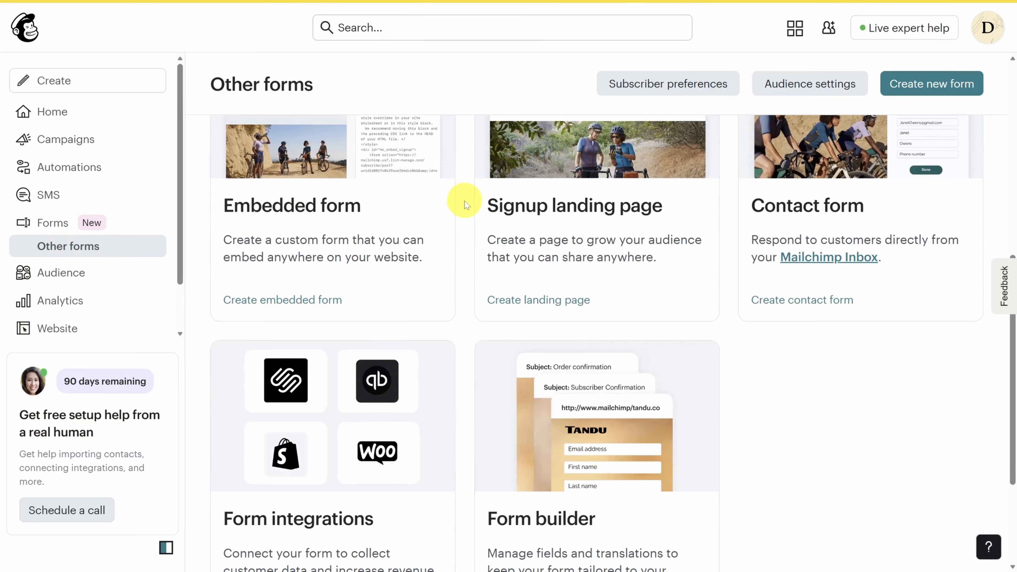
- Create a signup landing page named 'Discount Off Your Next Dozen Donuts' plus the shop name, keeping the audience
left_click(542, 302)
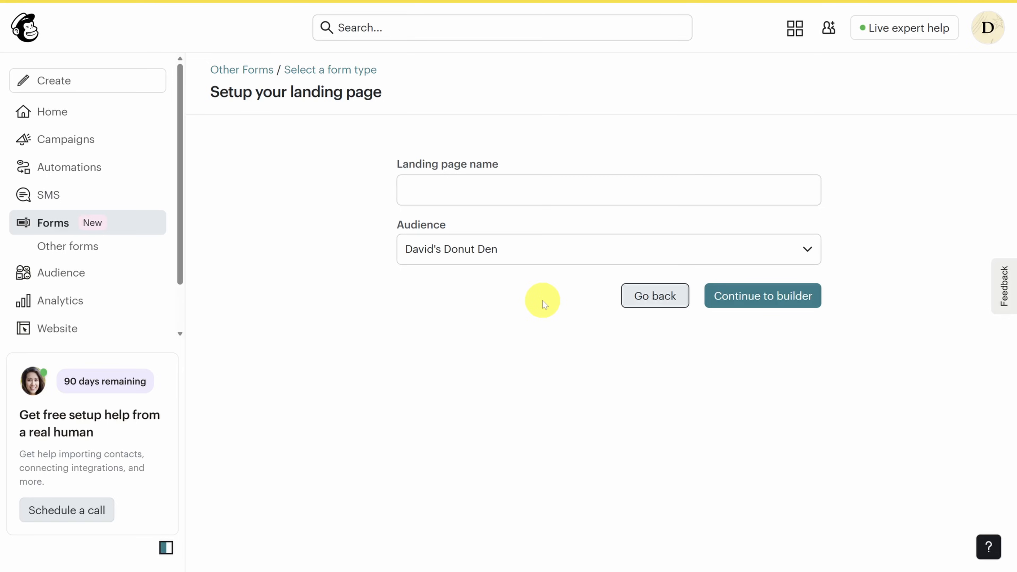
left_click(529, 193)
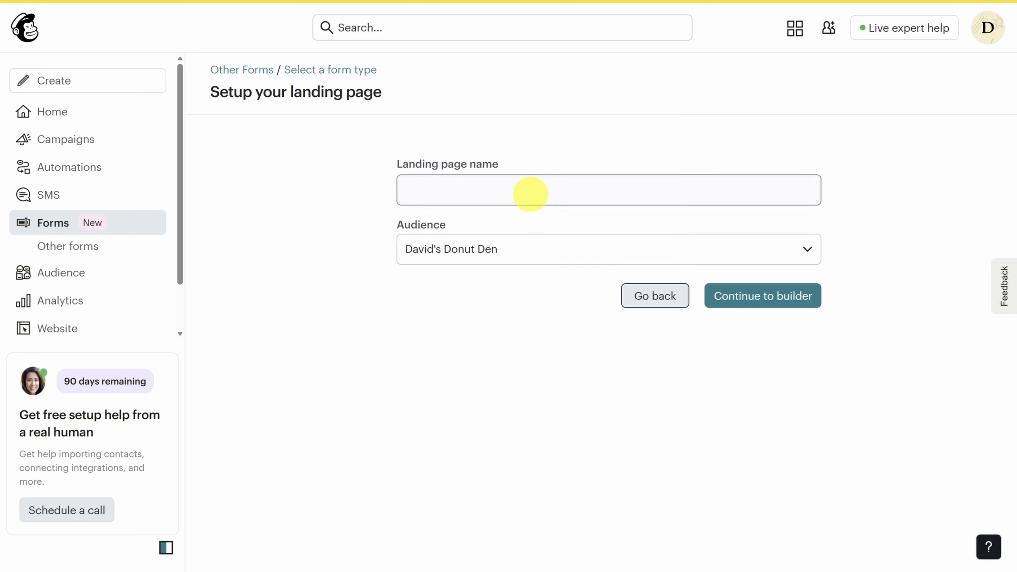
type("Discount Off Your Next Dozen Donuts | David’s Donut Den")
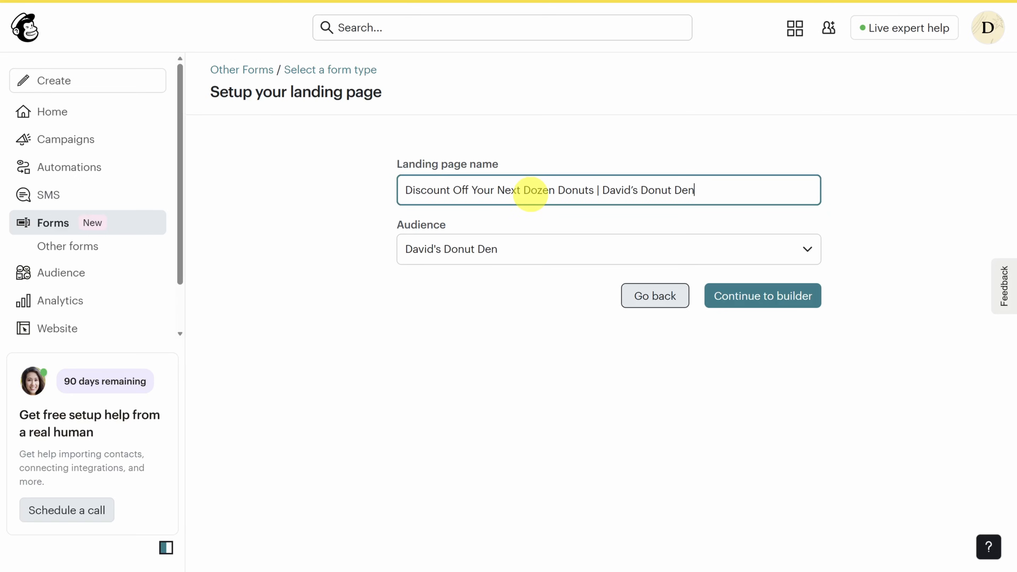
mouse_move(144, 6)
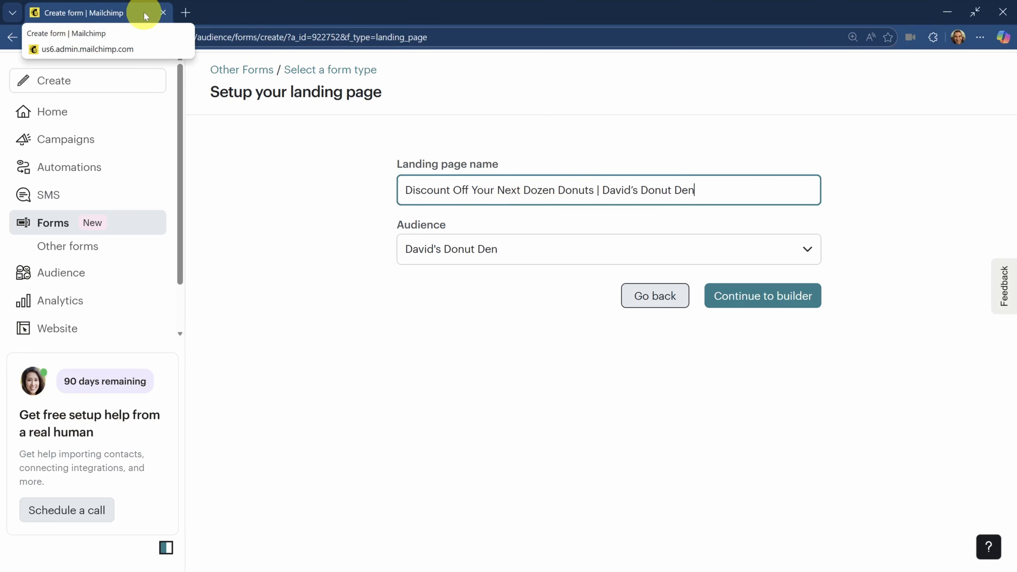
left_click_drag(394, 225, 459, 225)
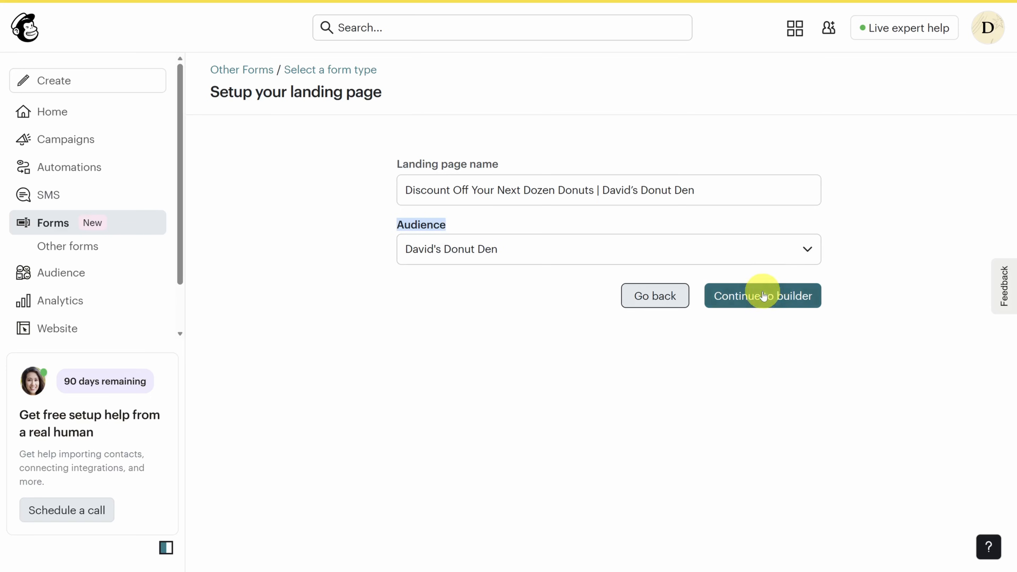
- Continue to templates and pick the Gardenhause Lead Generation template
left_click(772, 305)
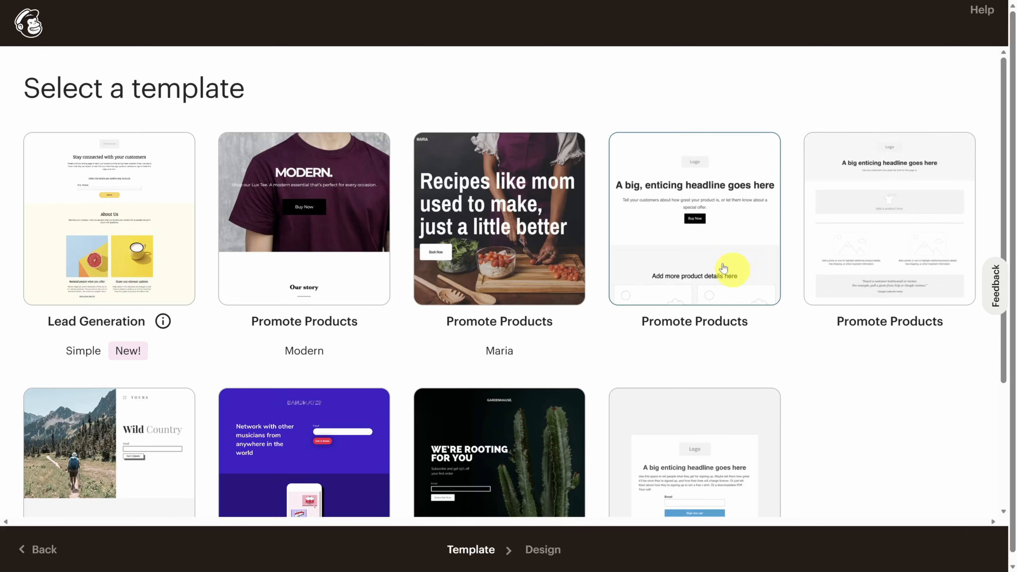
scroll(180, 236, "down", 4)
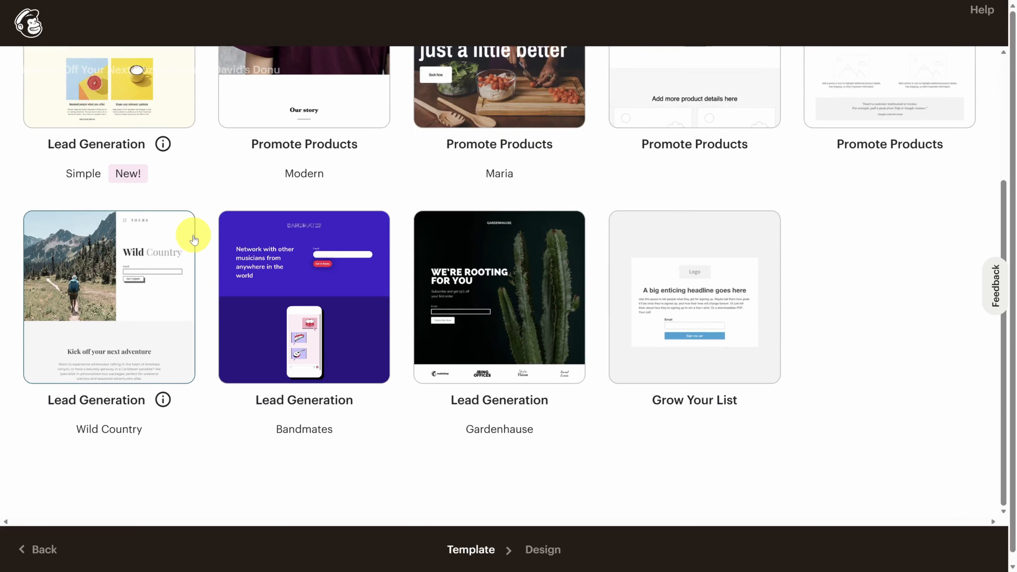
scroll(194, 238, "up", 1)
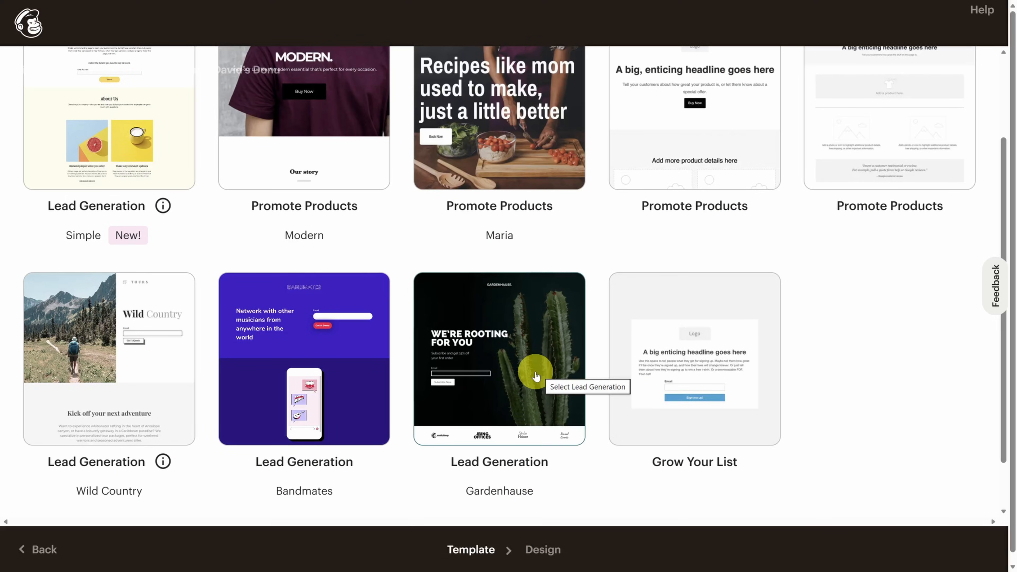
left_click(537, 375)
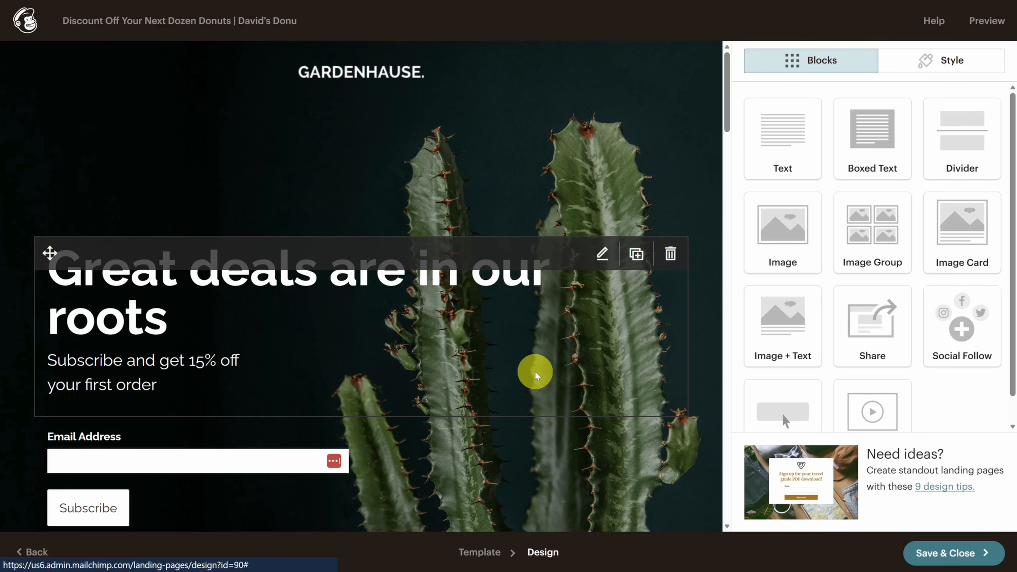
- Scroll the page, demonstrate placing a text block, and open the SUBSCRIBE AND SAVE text block
scroll(351, 269, "down", 8)
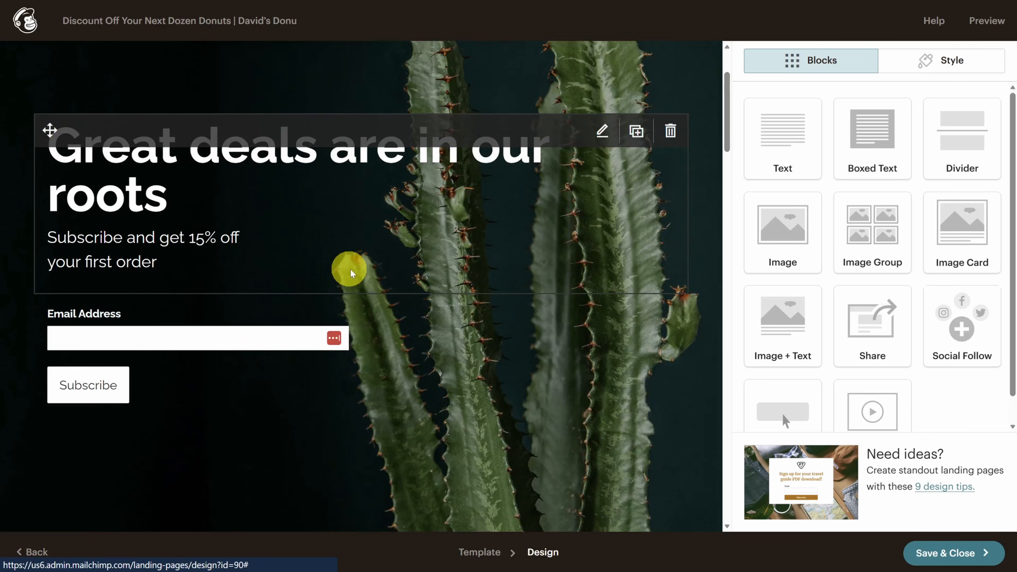
scroll(376, 289, "down", 20)
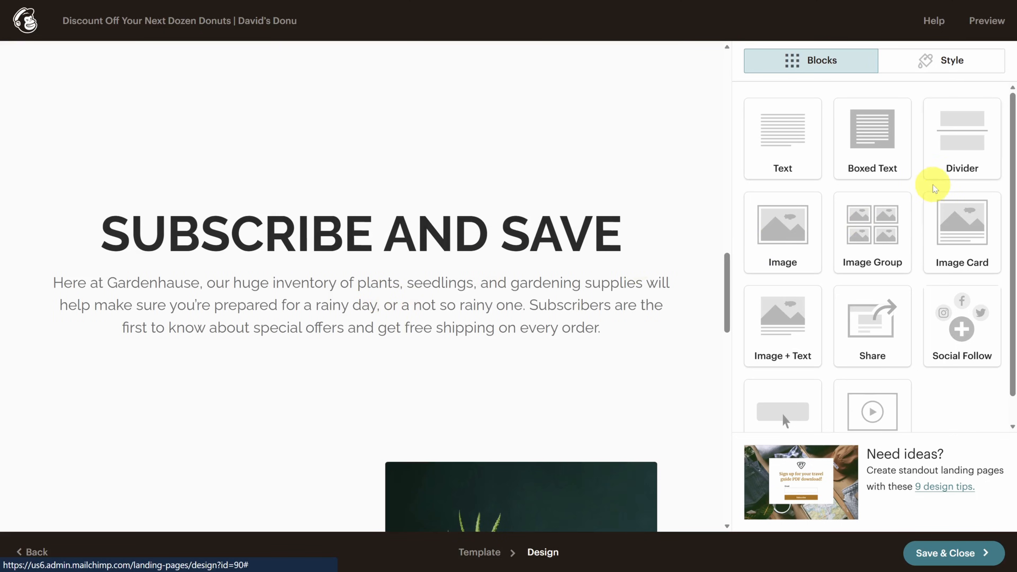
left_click_drag(751, 151, 853, 166)
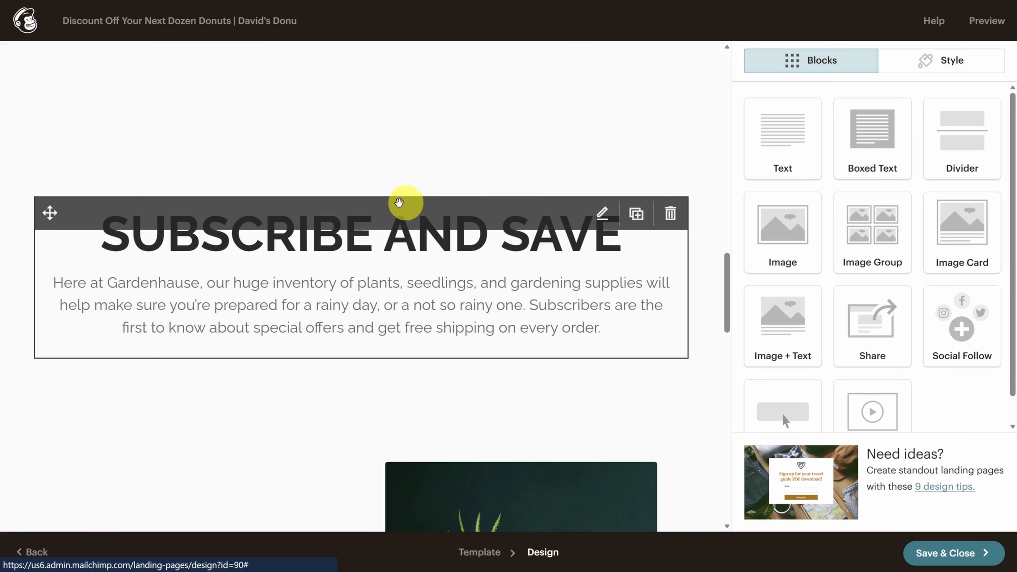
left_click(345, 252)
scroll(346, 253, "up", 20)
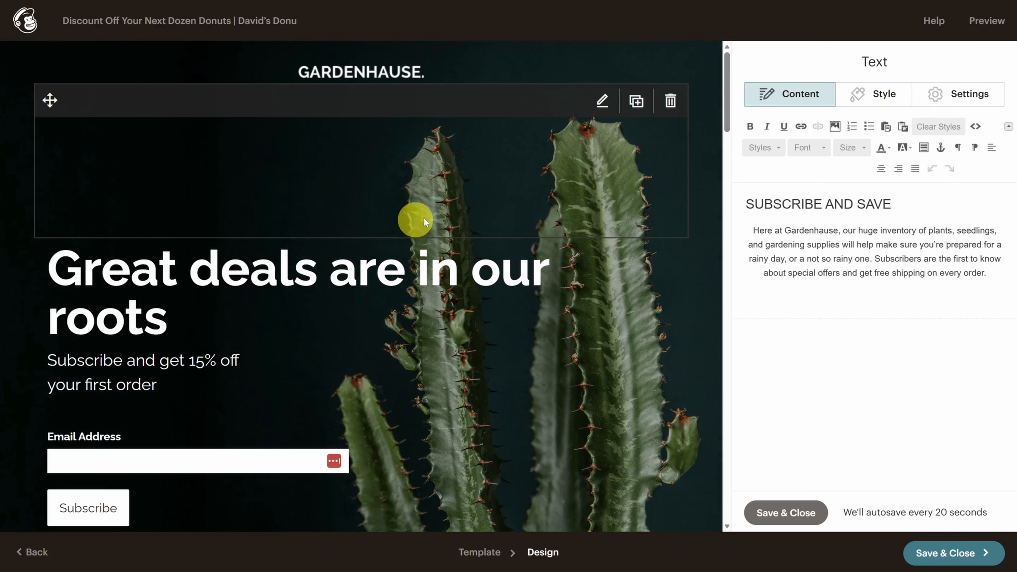
- Give the divider under the header 225 px top and 0 px bottom padding, then save
left_click(582, 177)
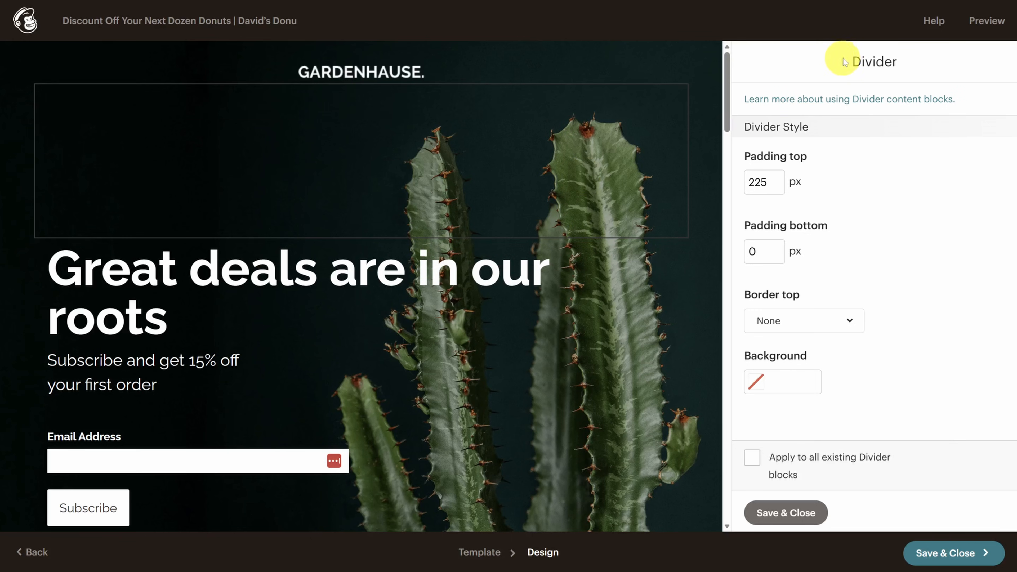
left_click_drag(839, 59, 901, 58)
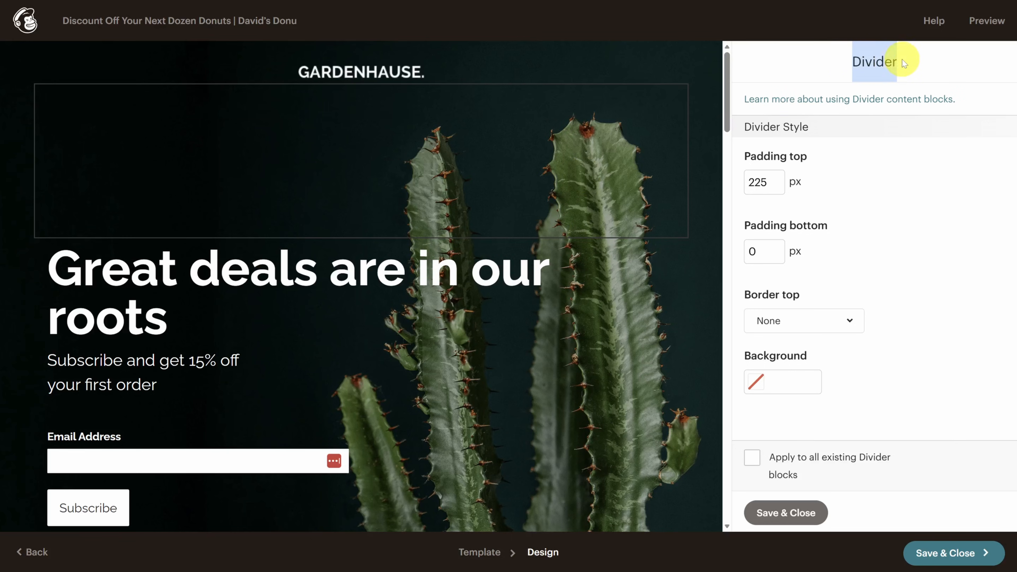
left_click(783, 514)
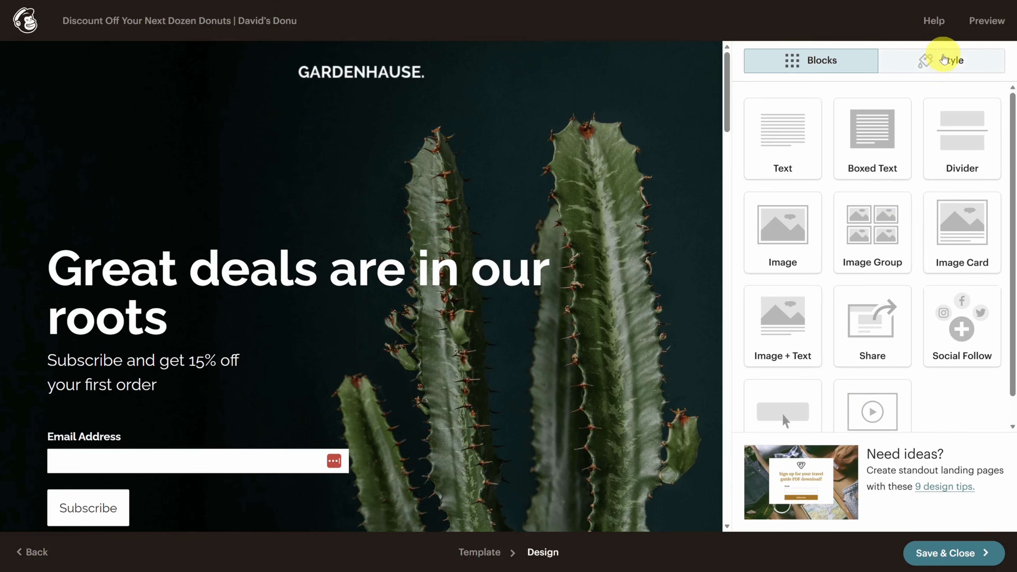
- Replace the header background image with the donut shop photo landing_page_social.jpeg
left_click(946, 64)
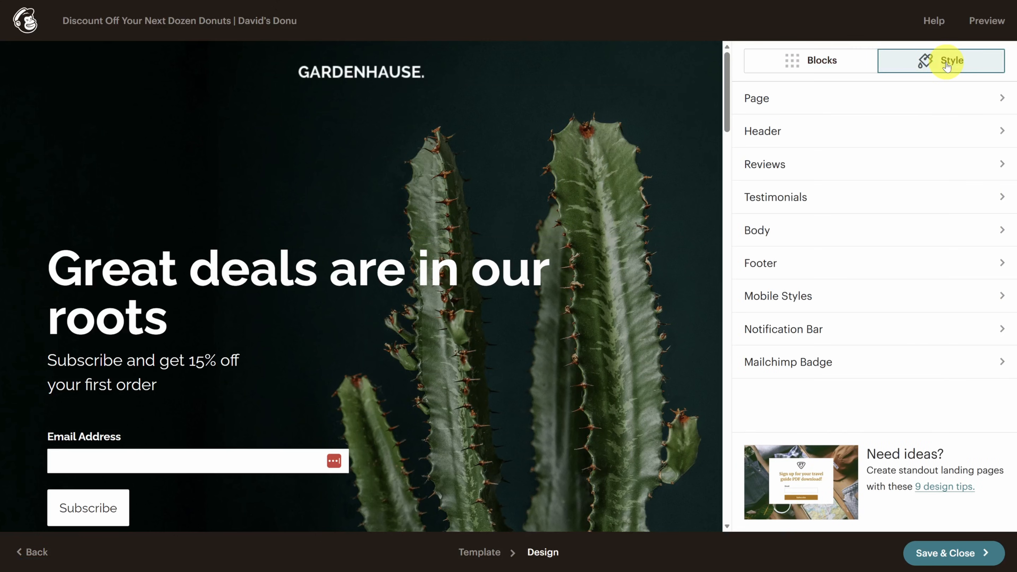
left_click(828, 132)
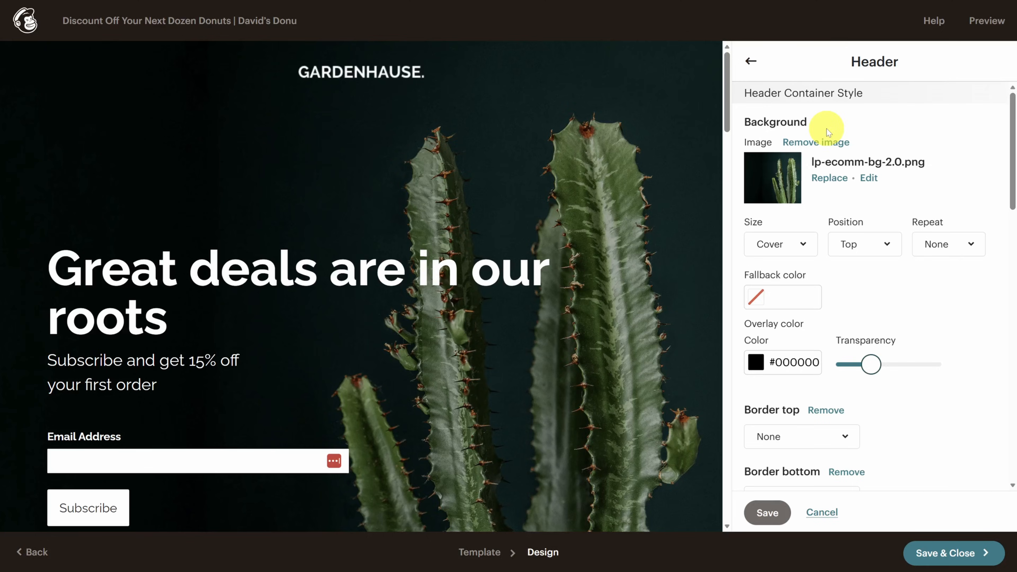
left_click(828, 179)
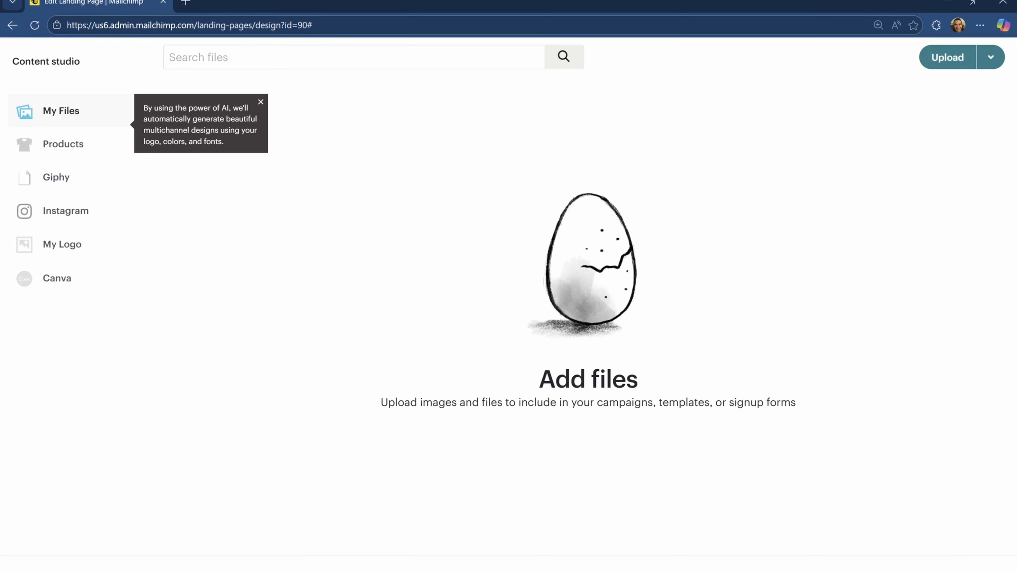
left_click_drag(733, 189, 602, 334)
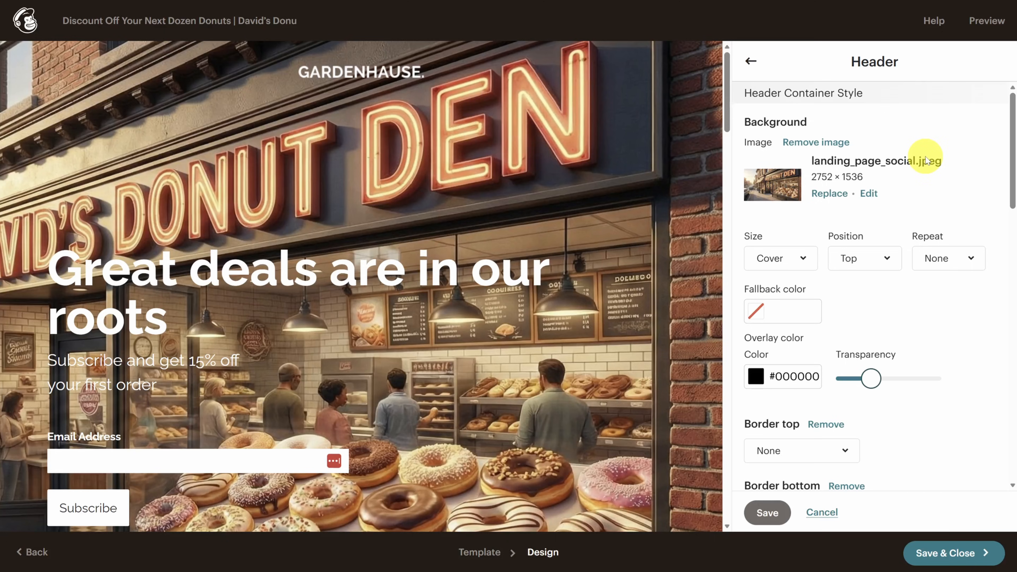
key("ctrl+minus")
key("ctrl+minus")
key("ctrl+minus")
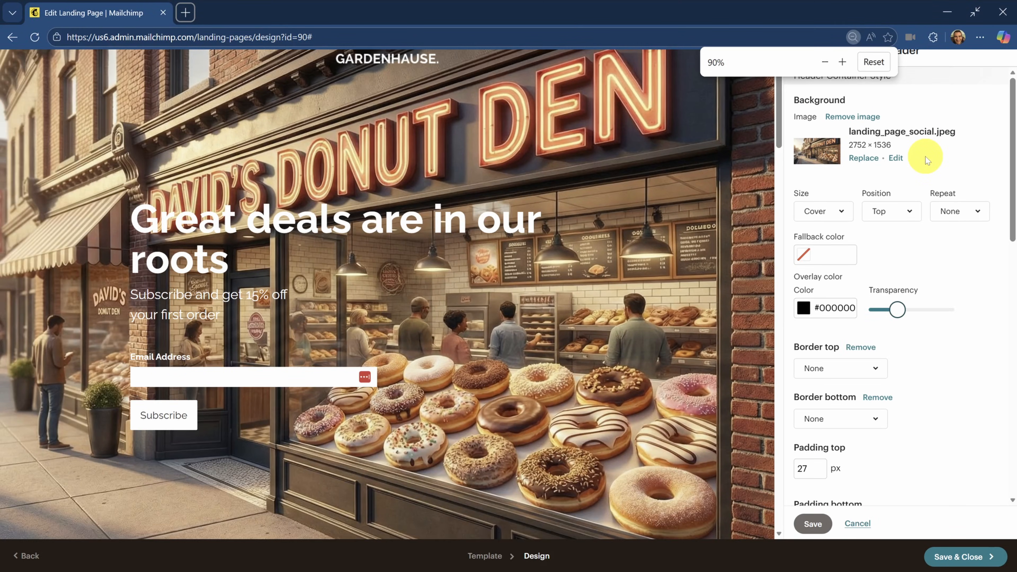
key("ctrl+plus")
key("ctrl+plus")
key("ctrl+plus")
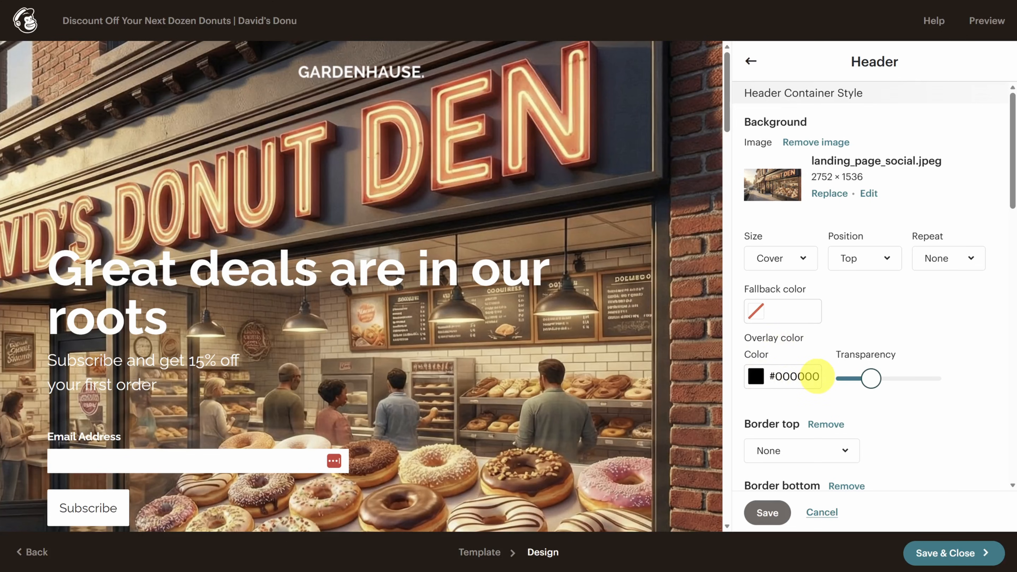
- Raise the header overlay transparency to darken the photo and save the header style
left_click_drag(870, 377, 901, 380)
scroll(877, 296, "down", 3)
scroll(877, 300, "down", 9)
scroll(883, 270, "down", 10)
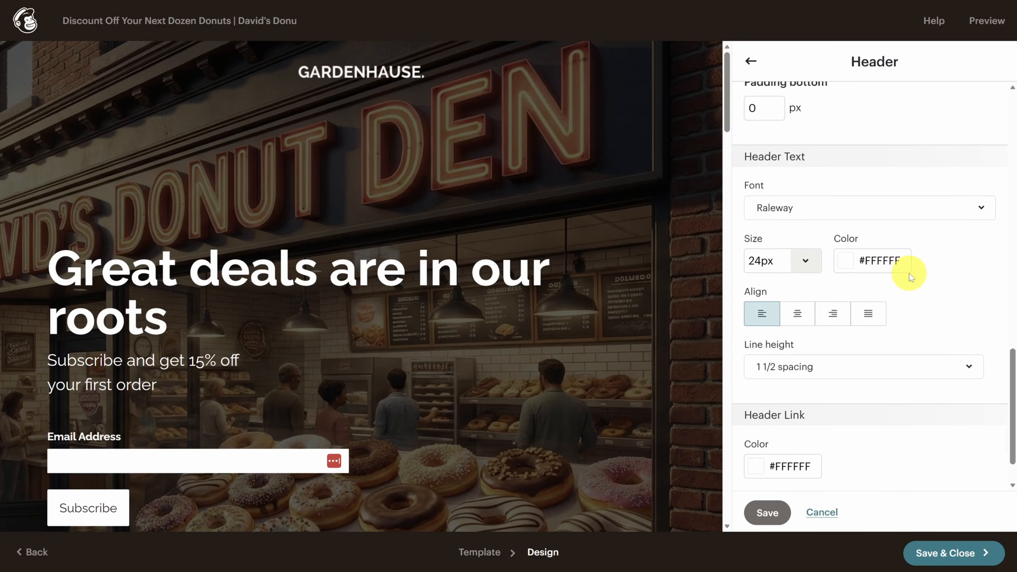
scroll(909, 274, "down", 2)
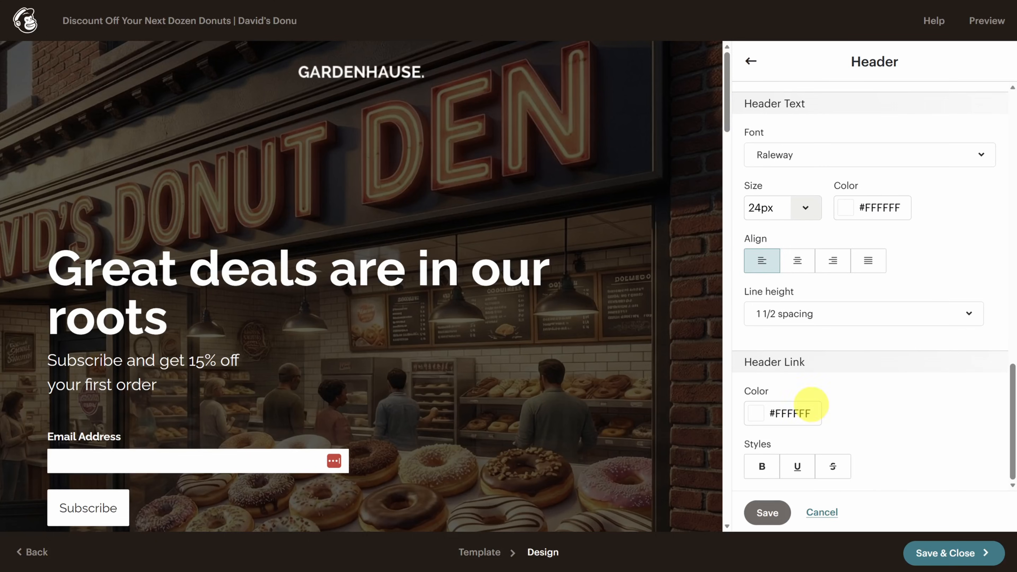
left_click(766, 517)
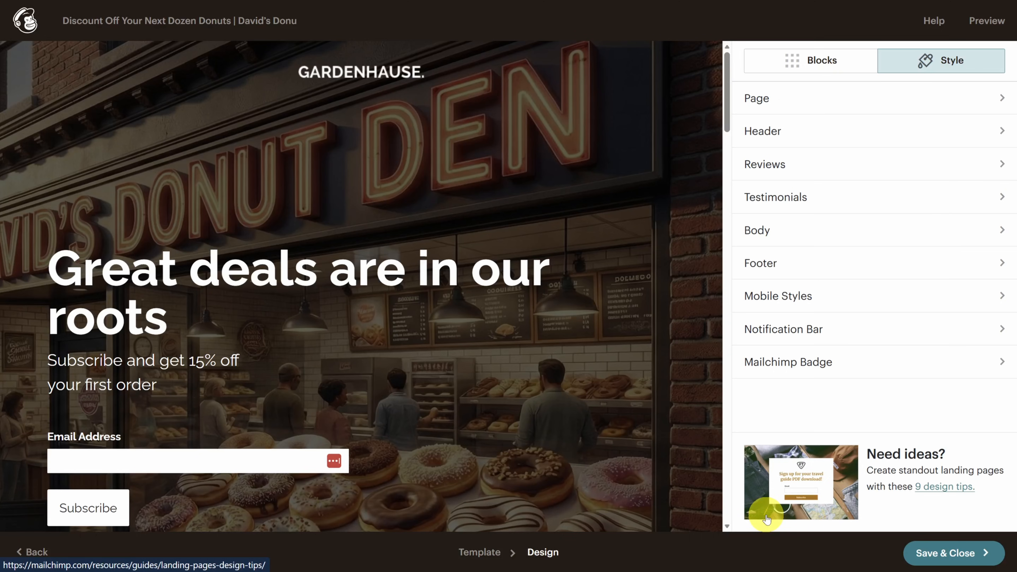
mouse_move(410, 71)
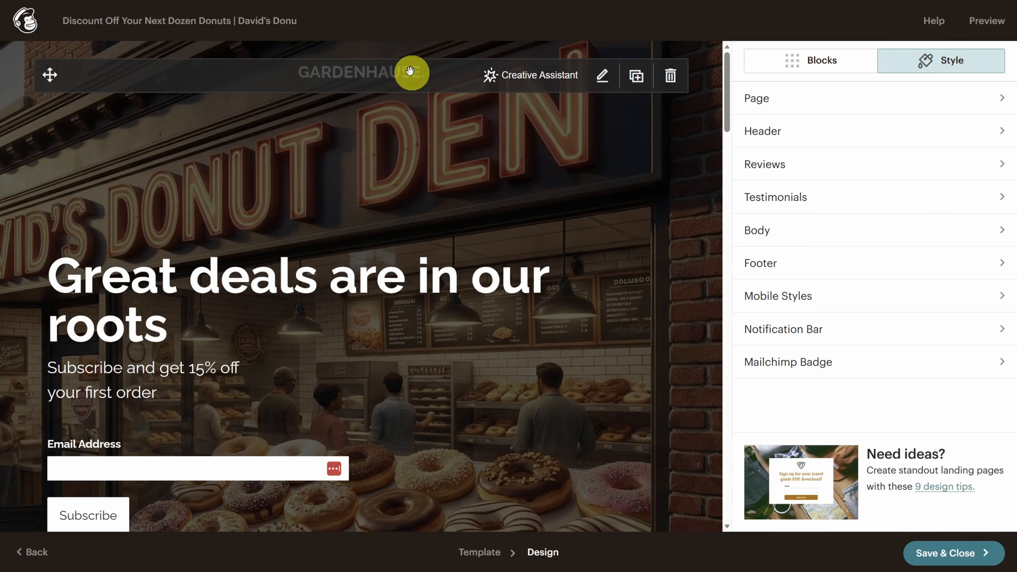
- Delete the GARDENHAUSE logo block and confirm the deletion
left_click(601, 81)
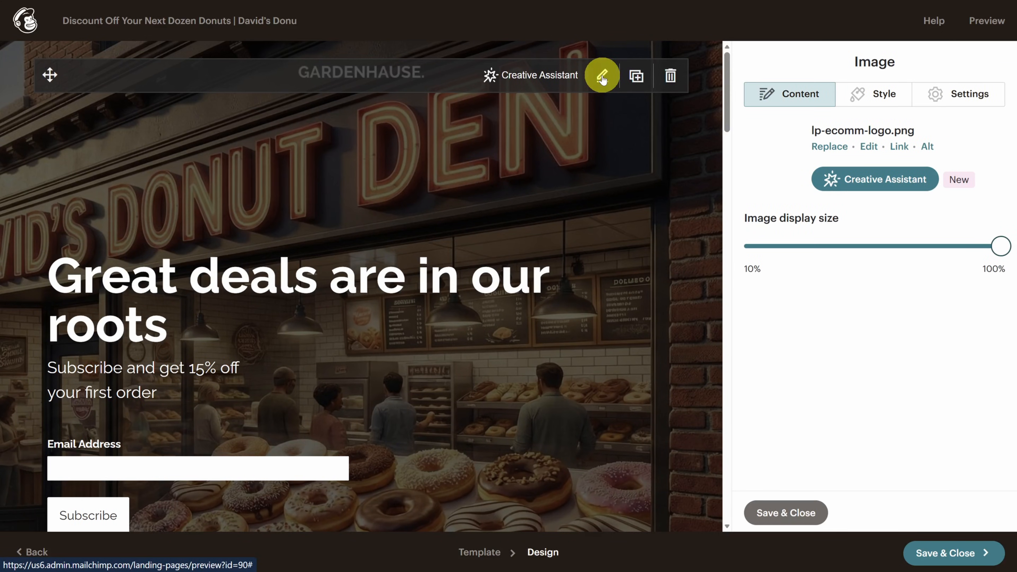
left_click(671, 76)
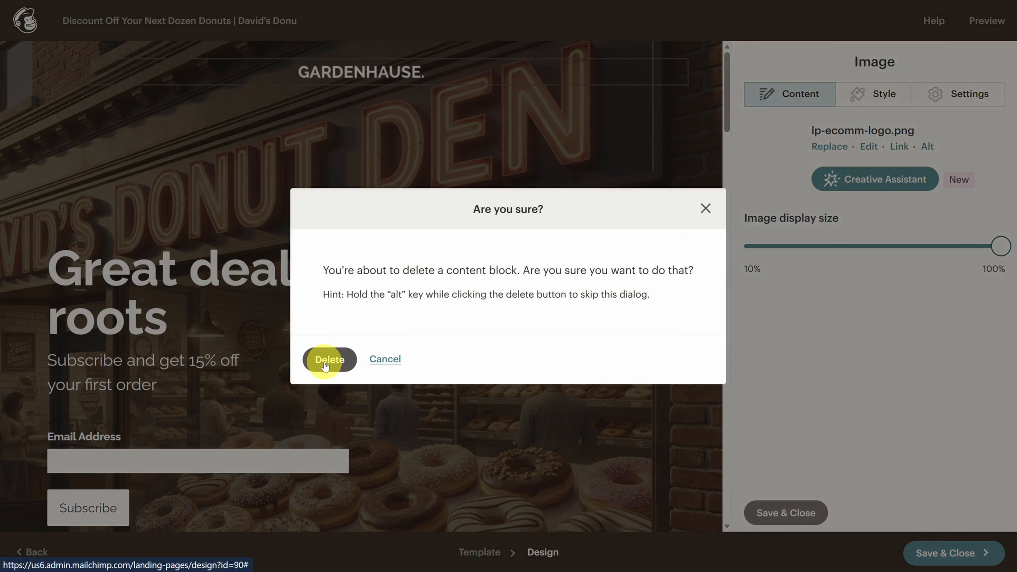
left_click(325, 361)
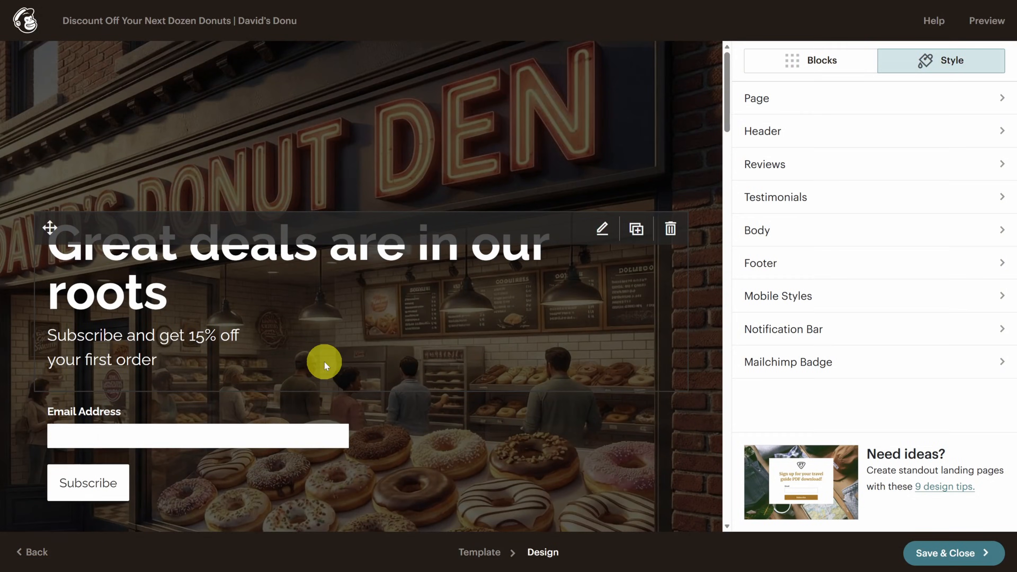
- Replace the headline text with 'Grab Delicious Discounts on Donuts', review its Style and Settings, and save
left_click(602, 229)
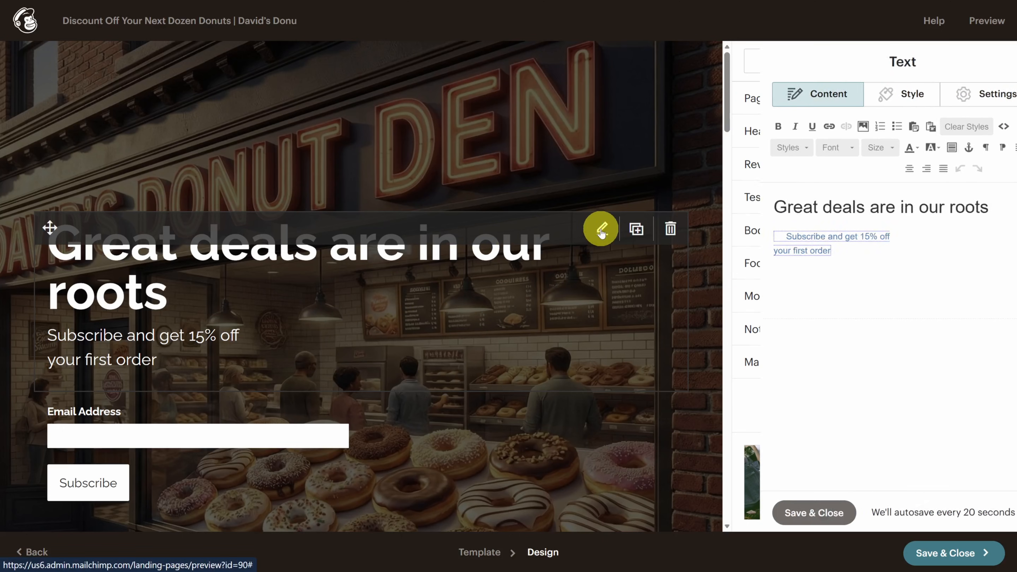
left_click_drag(961, 207, 731, 206)
type("Grab Delicious Discounts on Donuts")
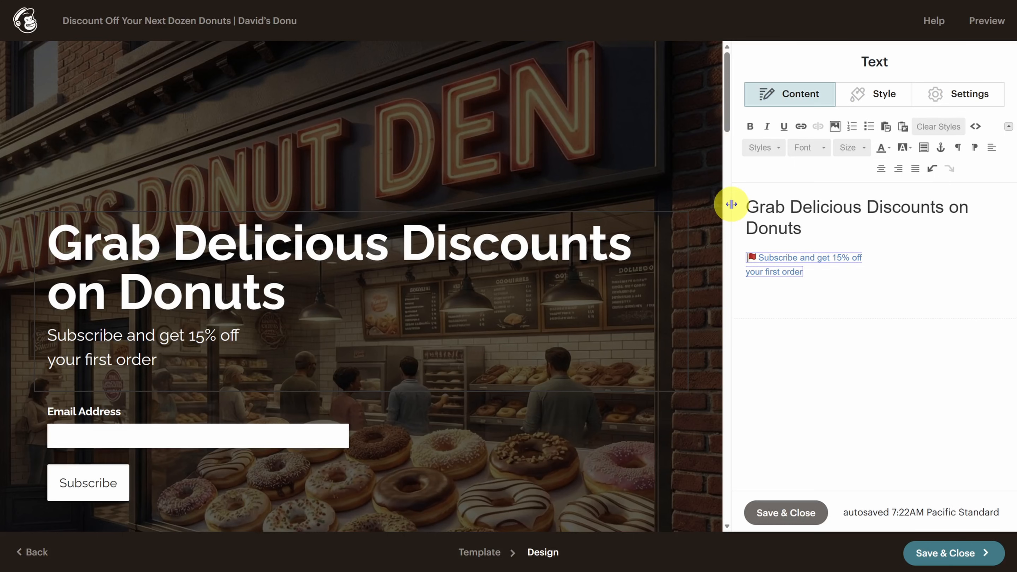
left_click(865, 96)
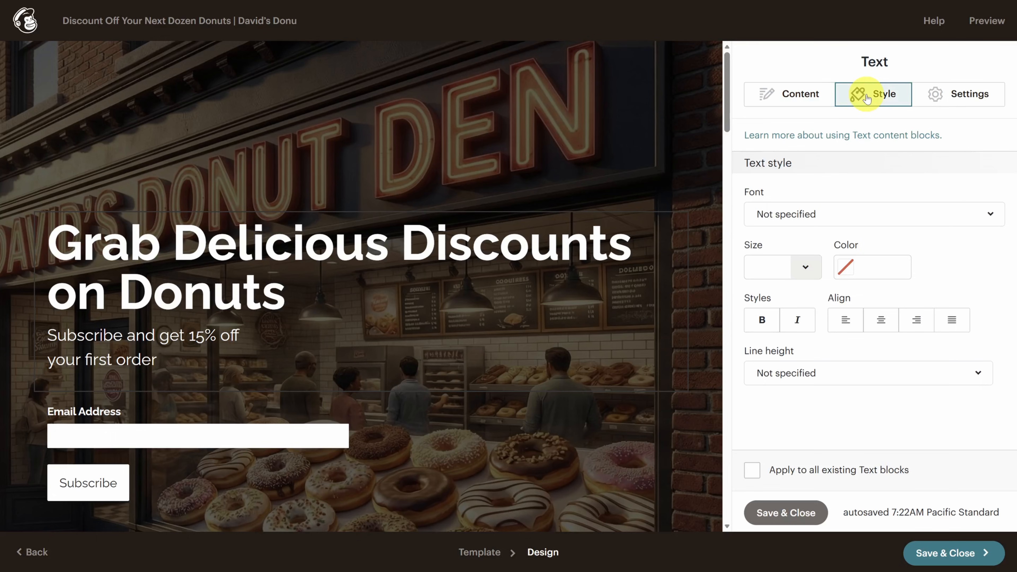
left_click(972, 95)
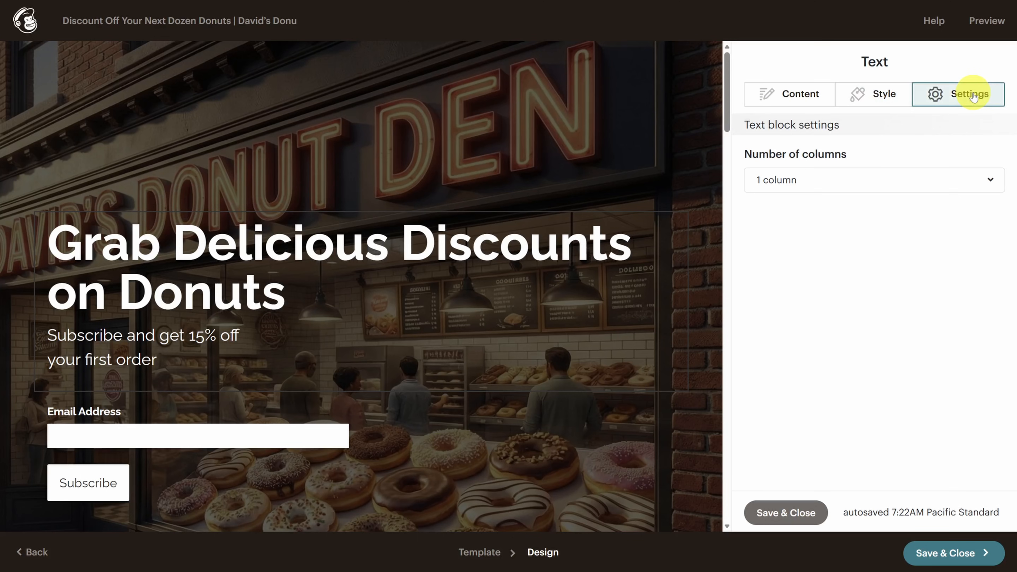
left_click(780, 512)
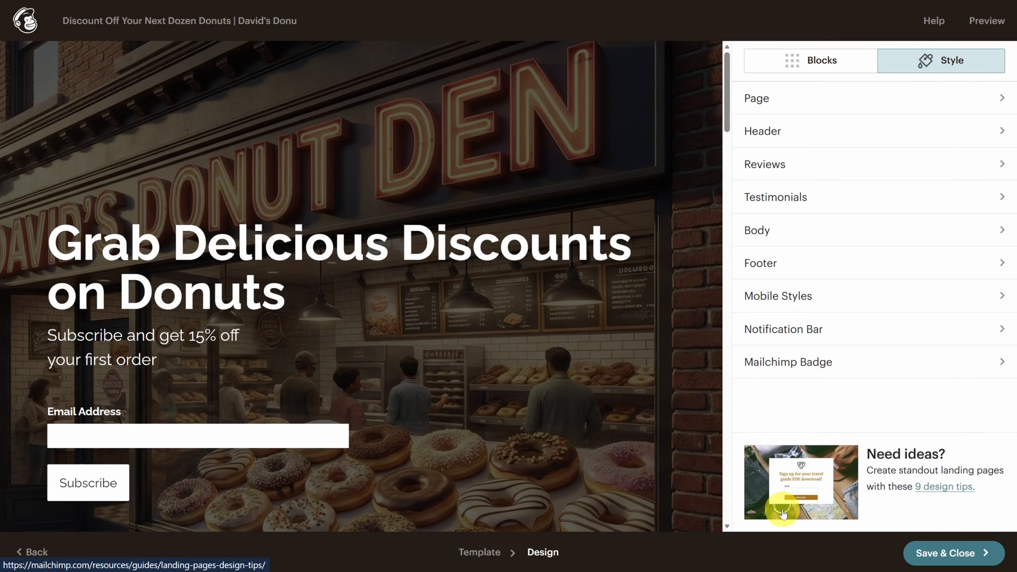
scroll(268, 352, "down", 3)
- Enable the First Name field, move it above Email Address, and mark it required
left_click(639, 285)
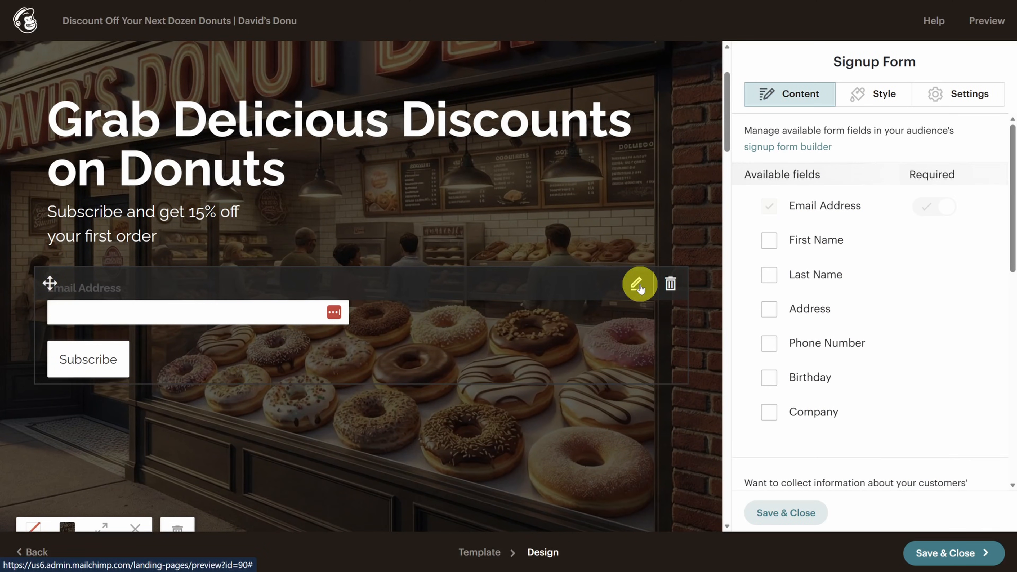
left_click(769, 240)
left_click(769, 275)
left_click(769, 275)
left_click(769, 240)
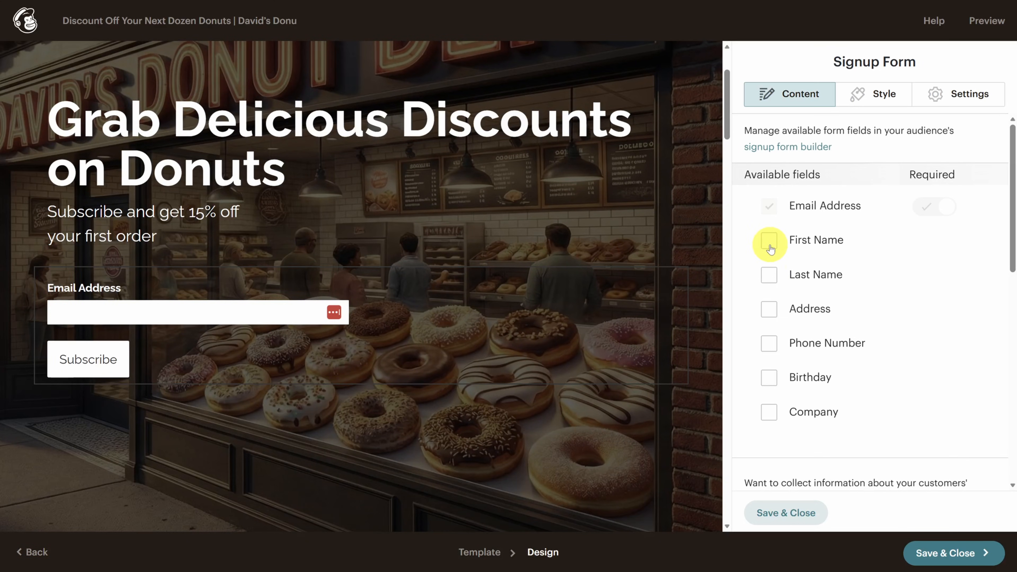
left_click(769, 246)
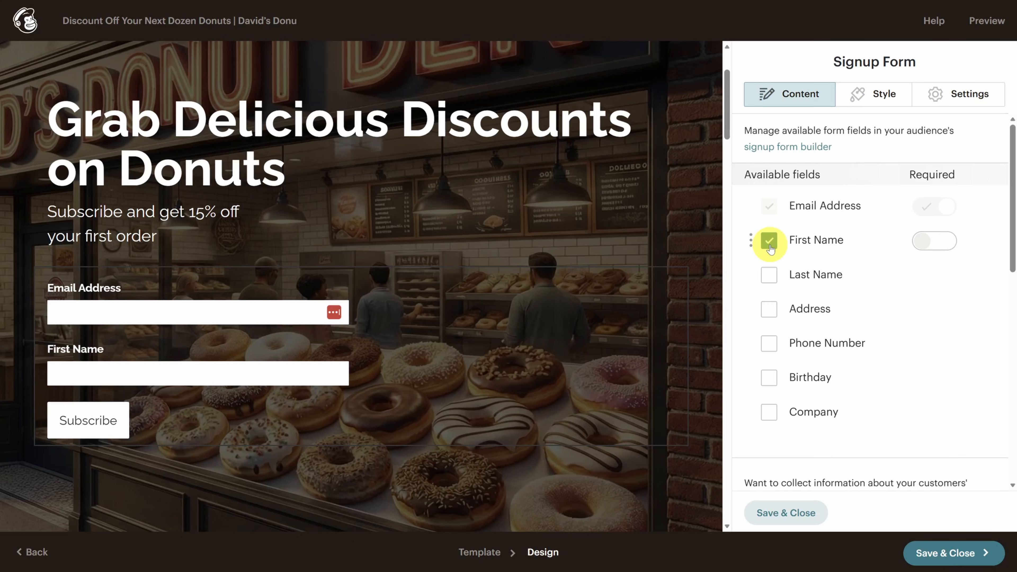
left_click_drag(750, 242, 747, 200)
left_click(932, 208)
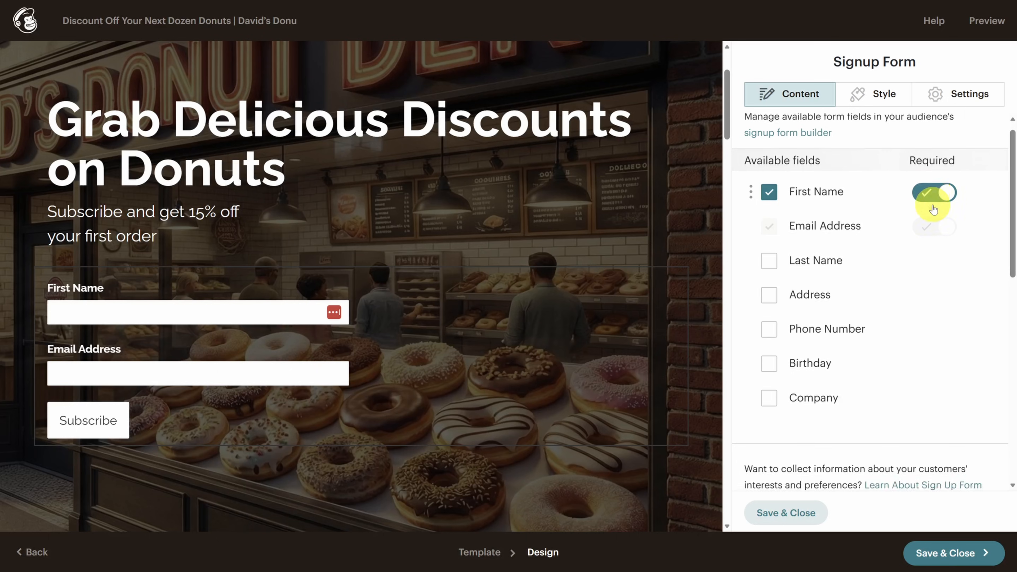
scroll(933, 207, "down", 10)
- Change the confirmation message to 'Thank you! Please check your email for your discount coupon!' and save the form
left_click(943, 399)
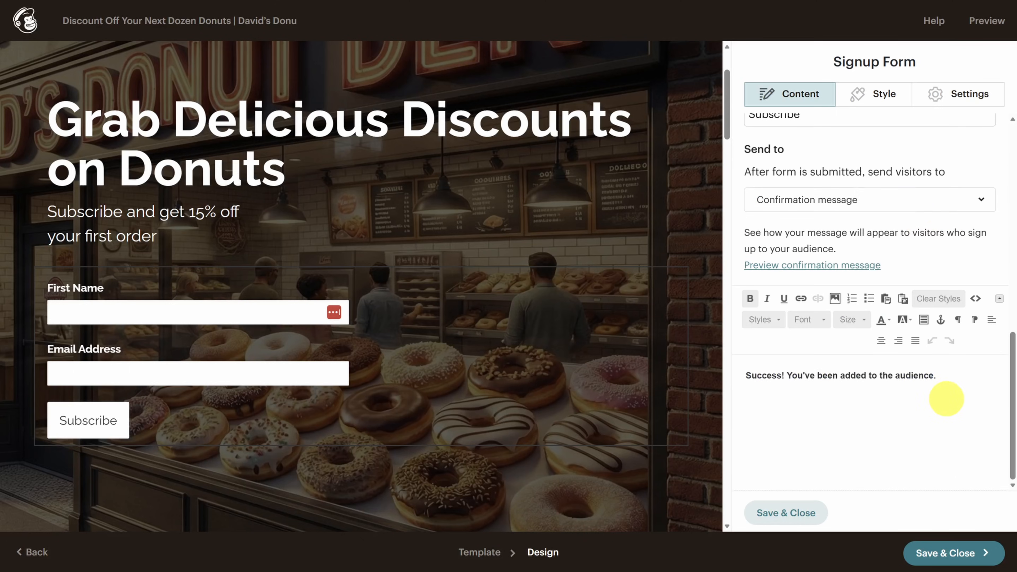
left_click_drag(951, 373, 731, 375)
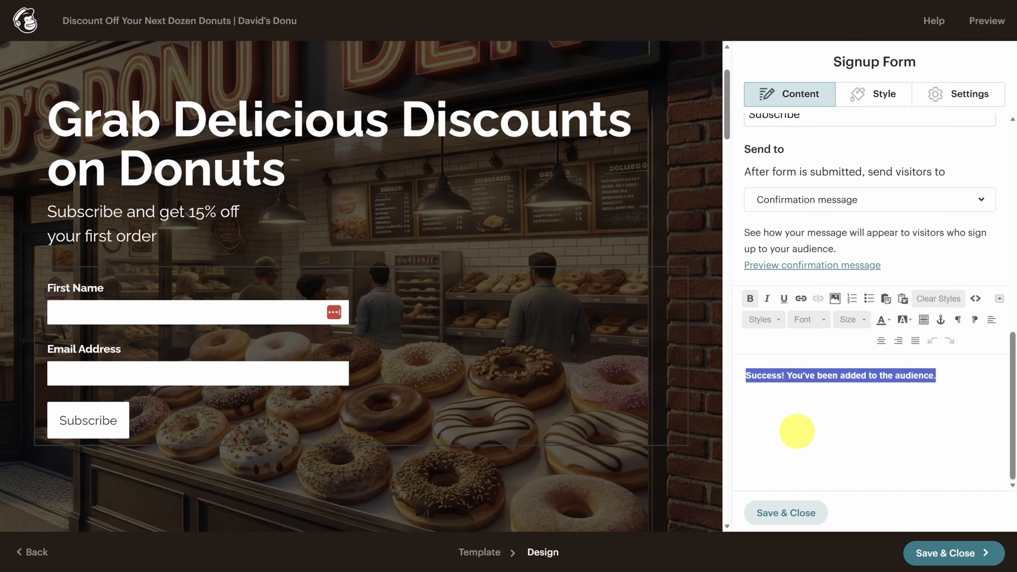
type("Thank you! Please check your email for your discount coupon!")
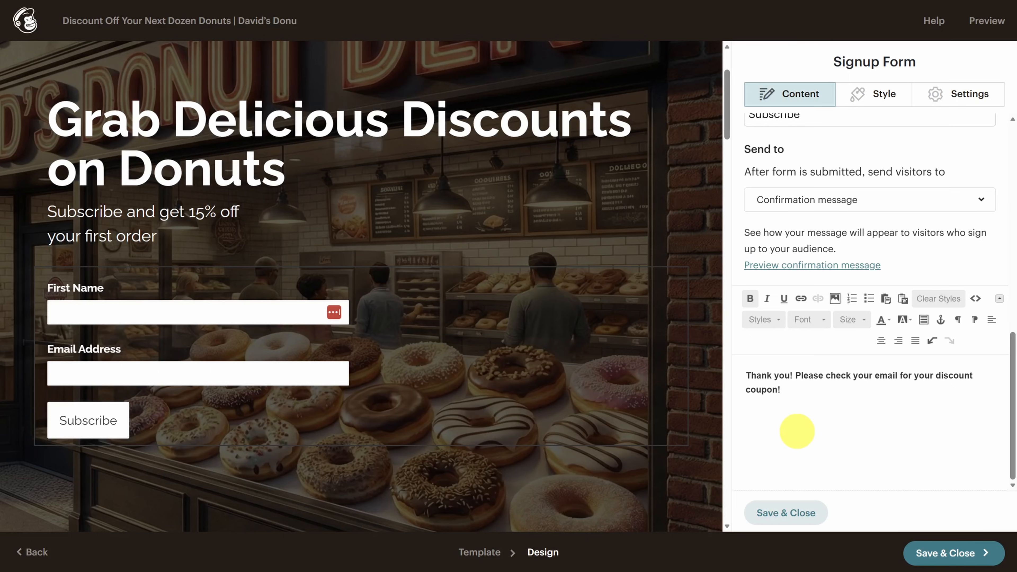
left_click(787, 513)
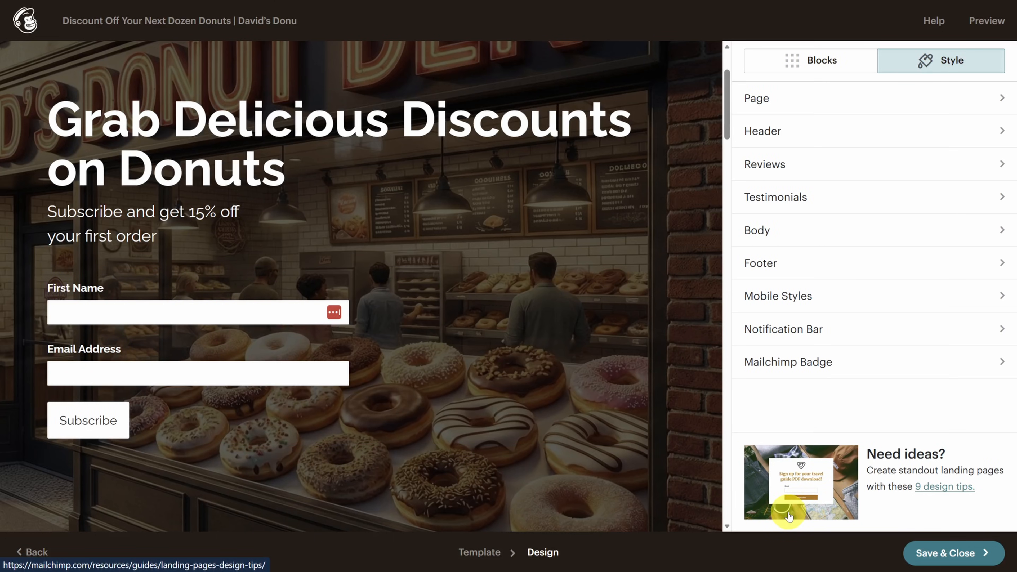
- Preview the donut landing page in Mobile view, then close the preview
left_click(988, 25)
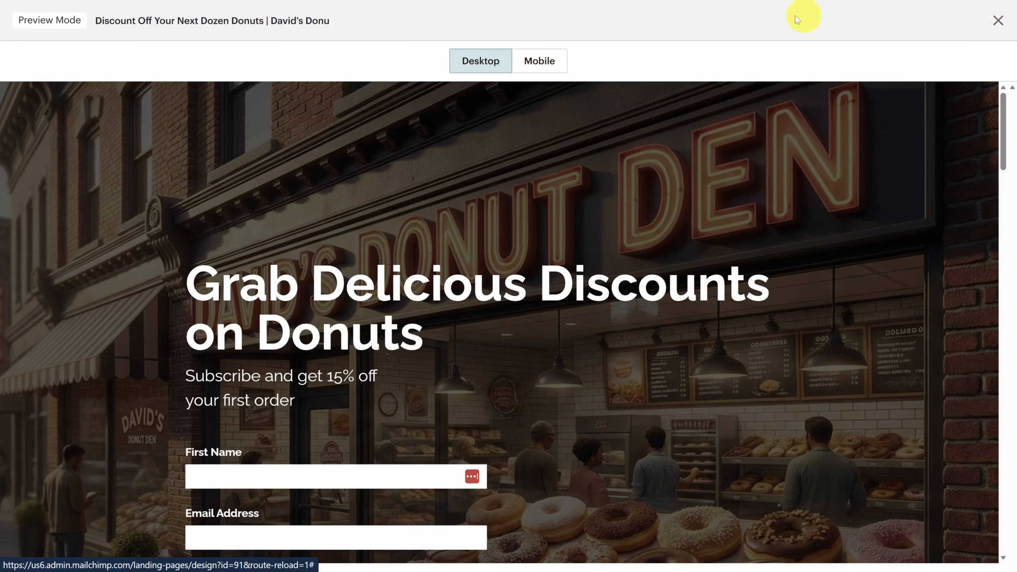
left_click(539, 62)
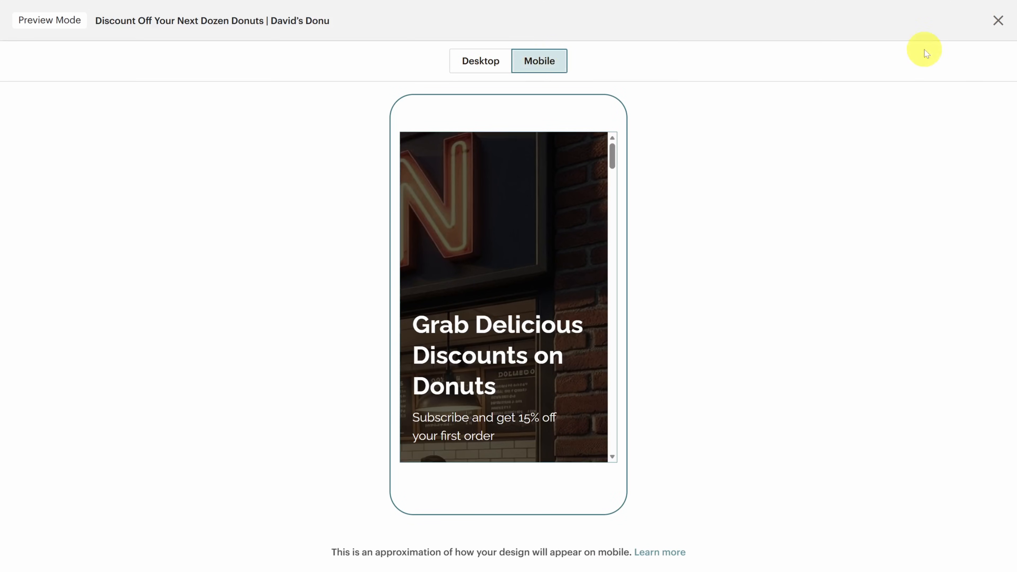
left_click(998, 21)
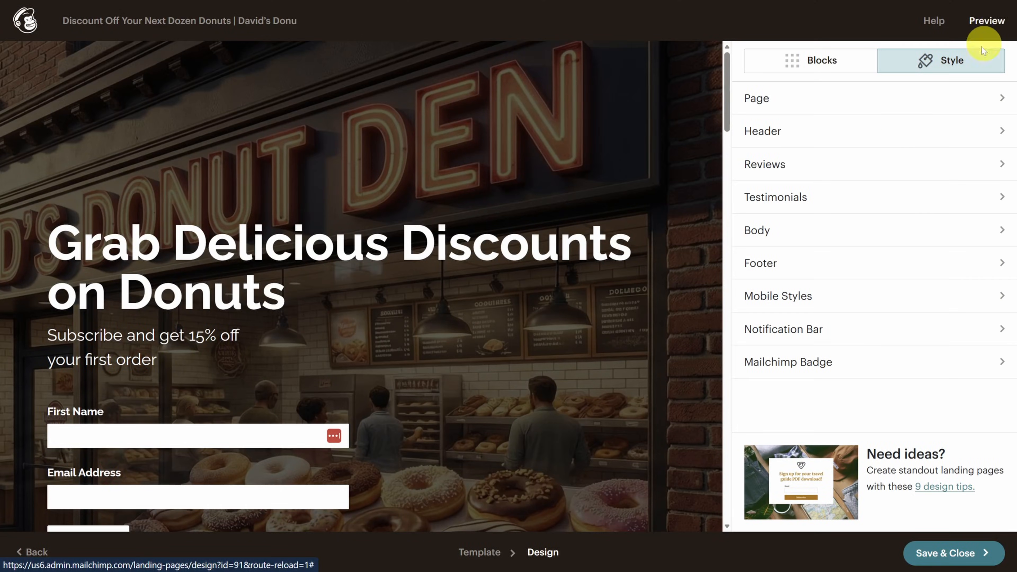
- Review the Mobile Styles sizes and save the landing page design
left_click(813, 295)
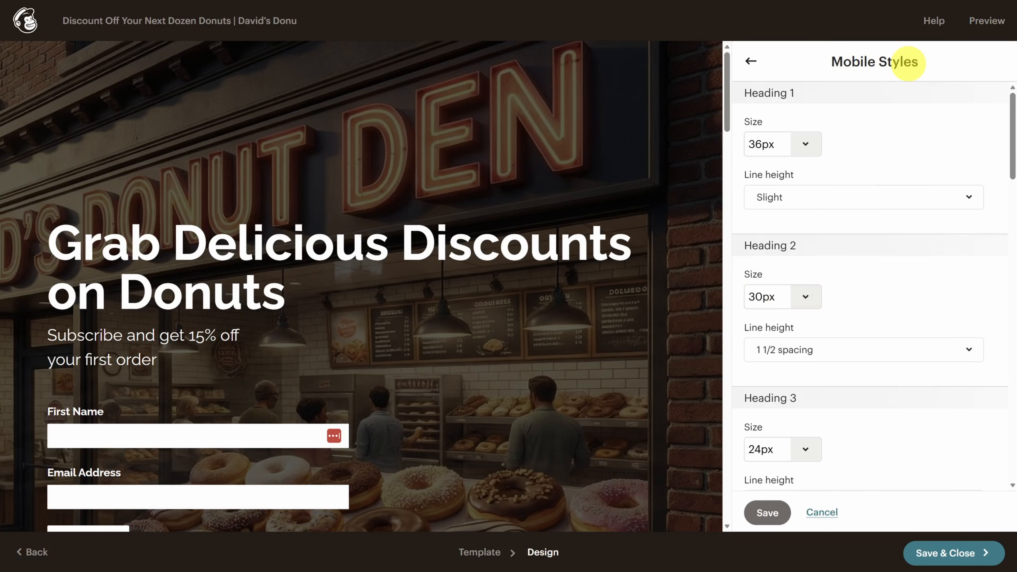
scroll(877, 135, "down", 15)
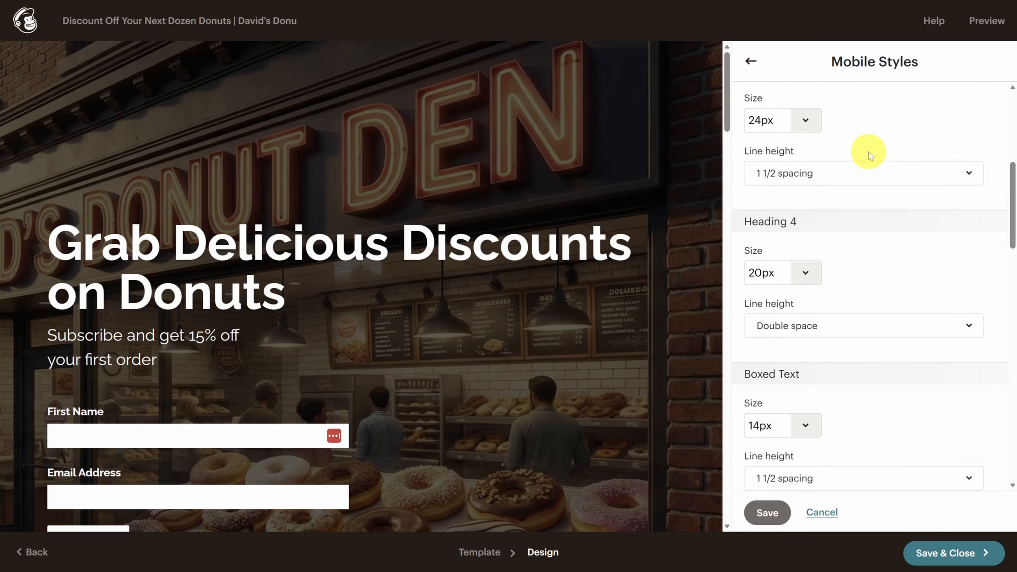
scroll(875, 167, "down", 5)
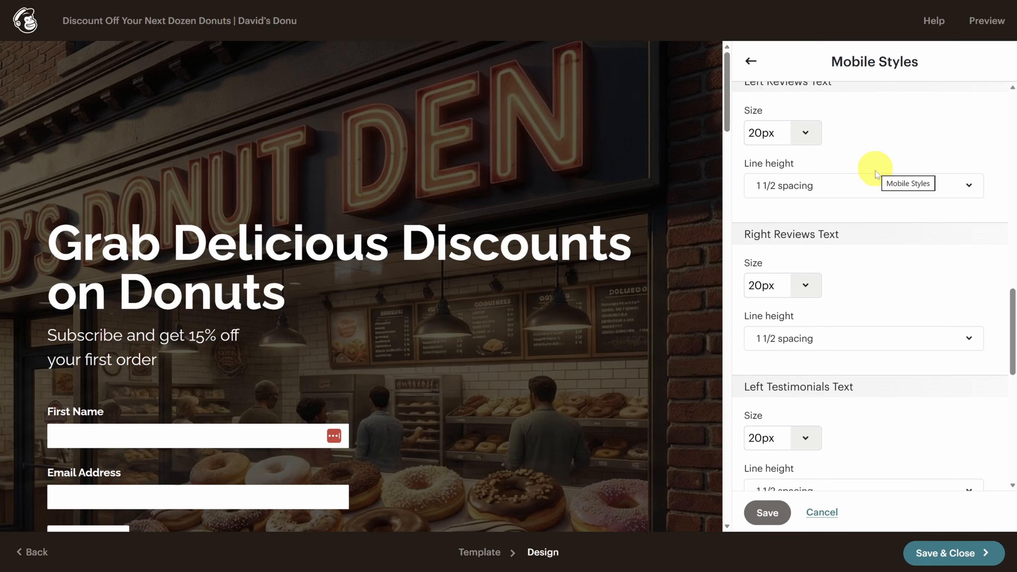
left_click(944, 555)
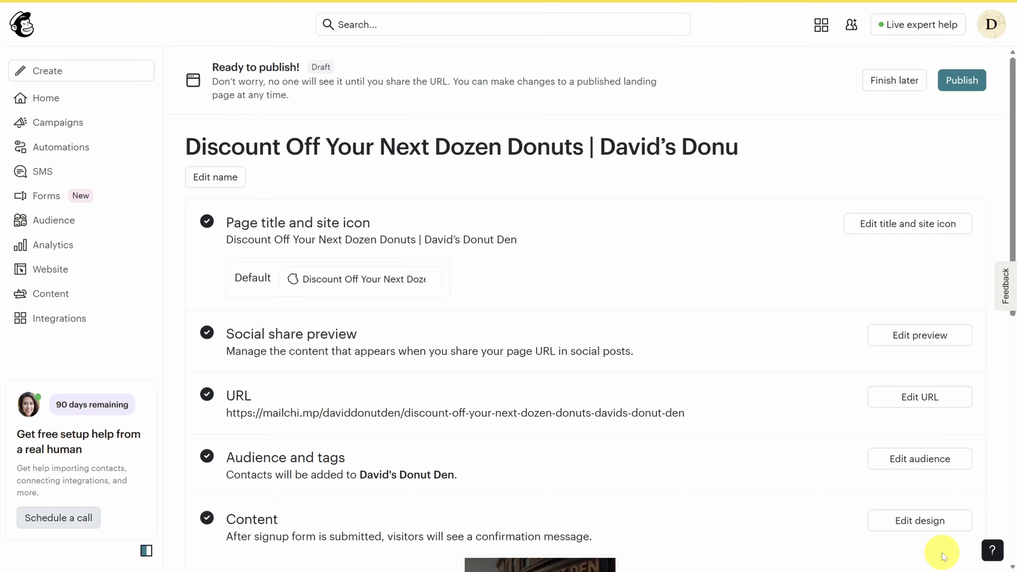
- Check the page title and social share settings, leaving both unchanged
left_click(889, 222)
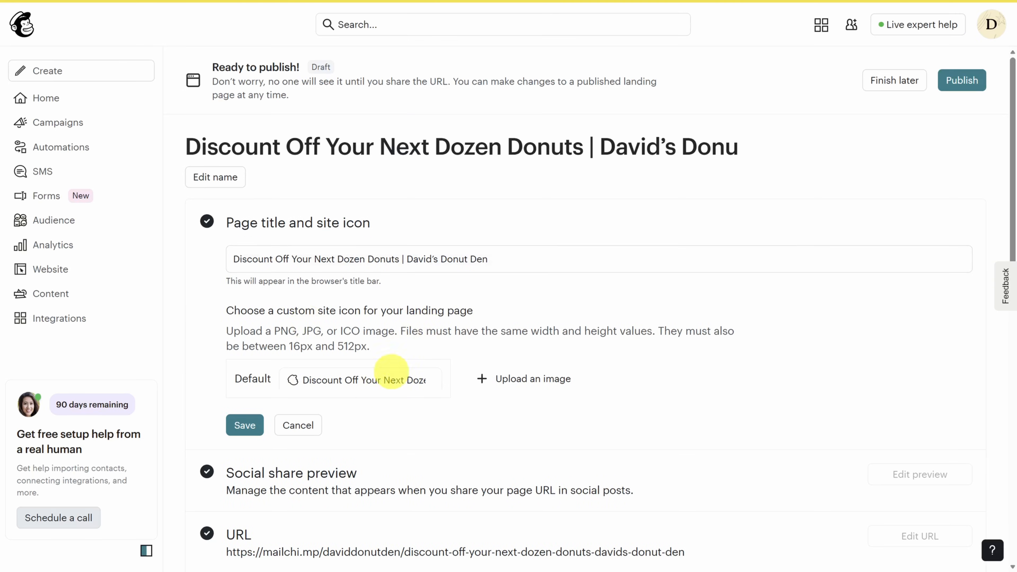
left_click(300, 427)
left_click(912, 336)
scroll(605, 277, "down", 3)
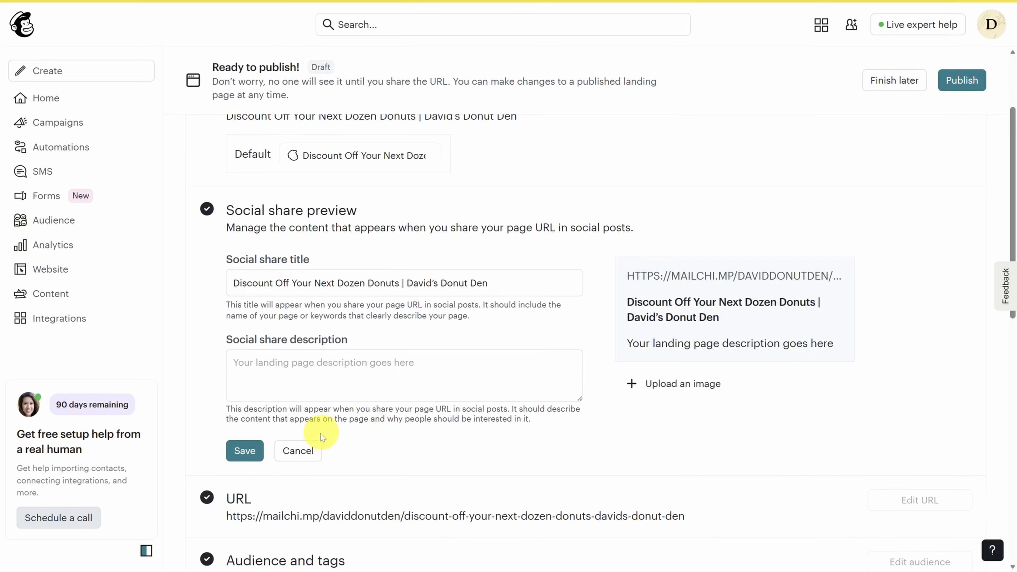
left_click(298, 450)
- Review the page URL domain options without changes, then publish the landing page
left_click(905, 271)
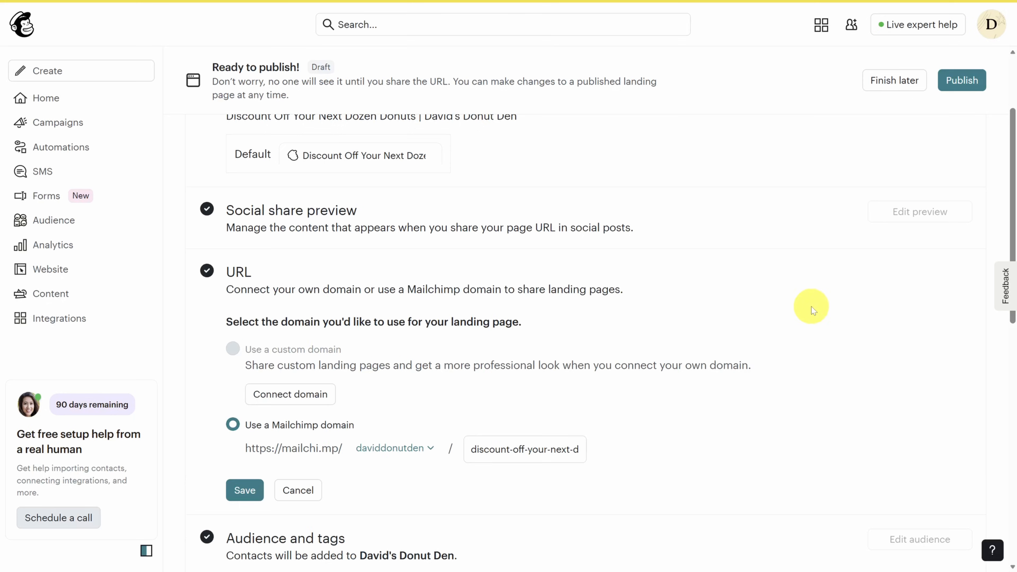
scroll(740, 336, "down", 2)
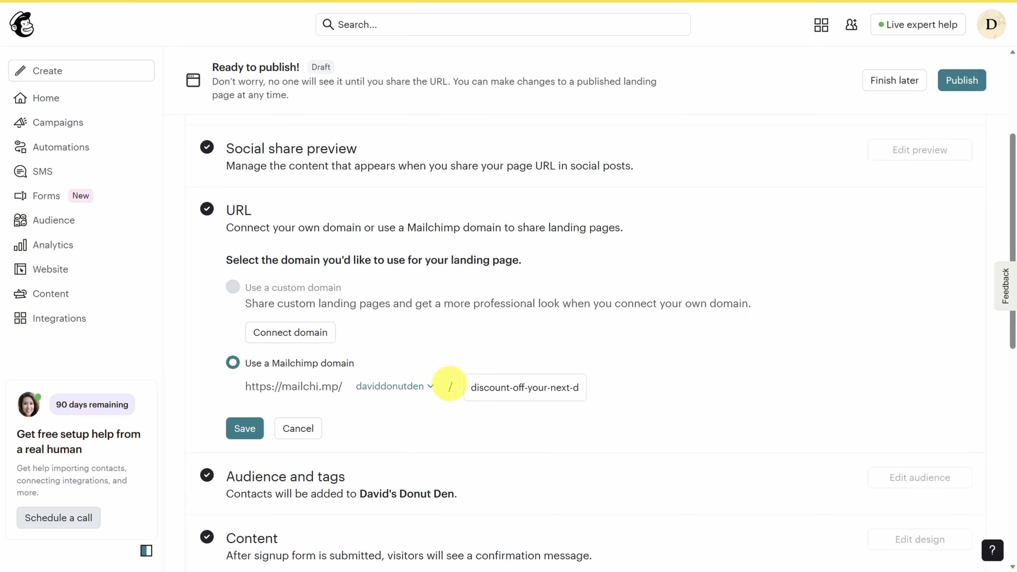
left_click(431, 387)
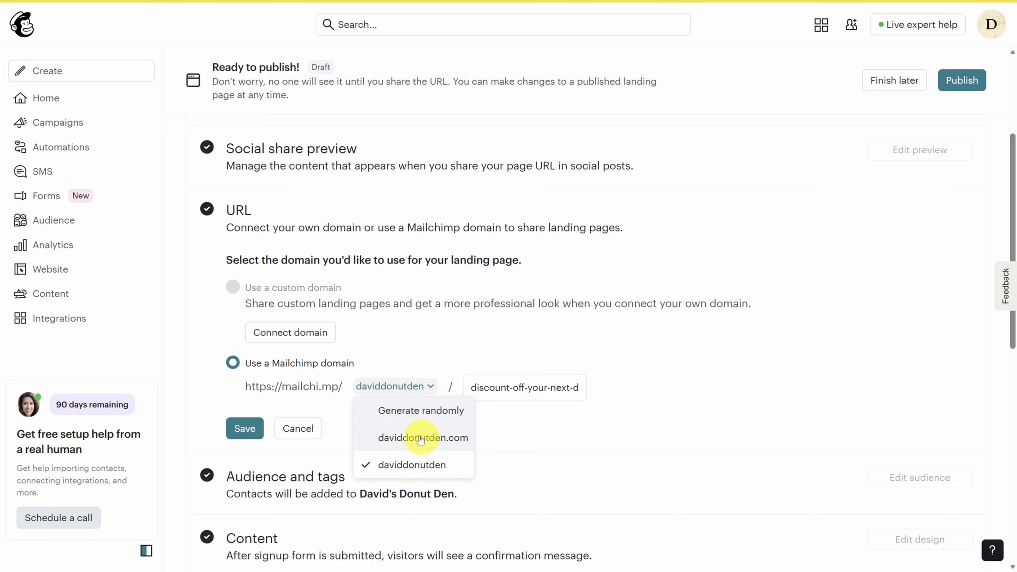
left_click(298, 438)
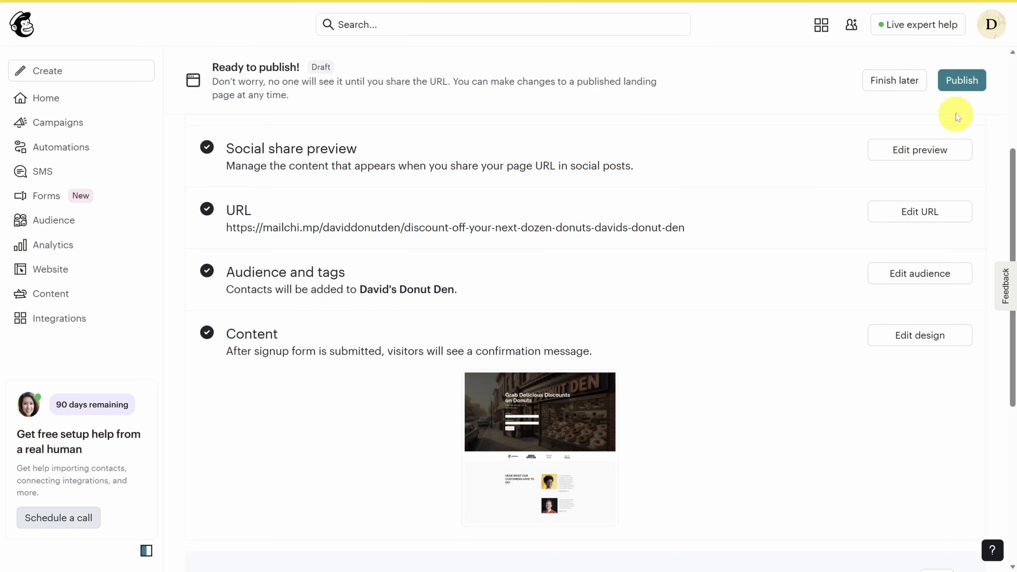
left_click(961, 81)
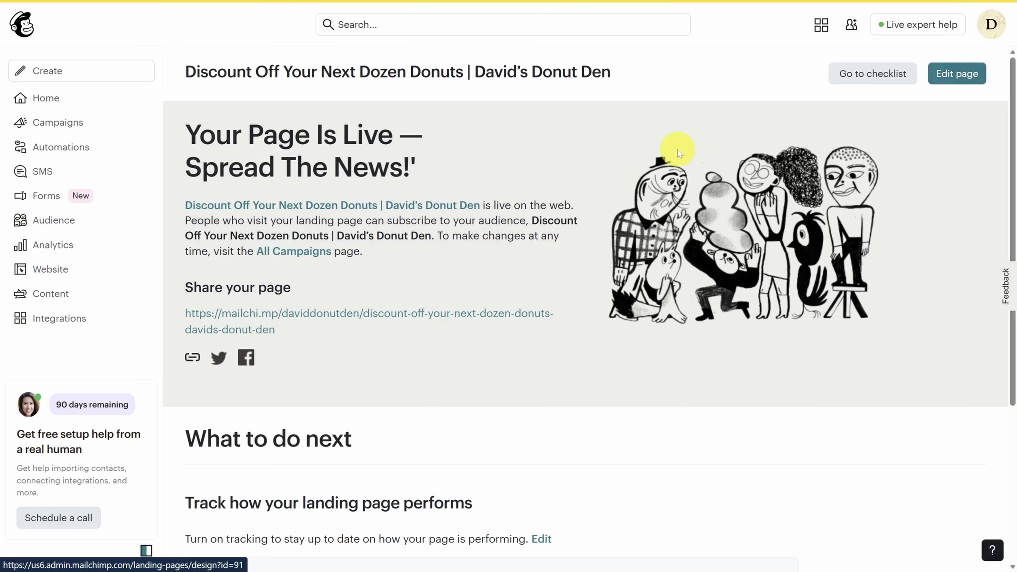
- Subscribe on the live page with a test first name and e-mail, then view all campaigns
left_click(255, 312)
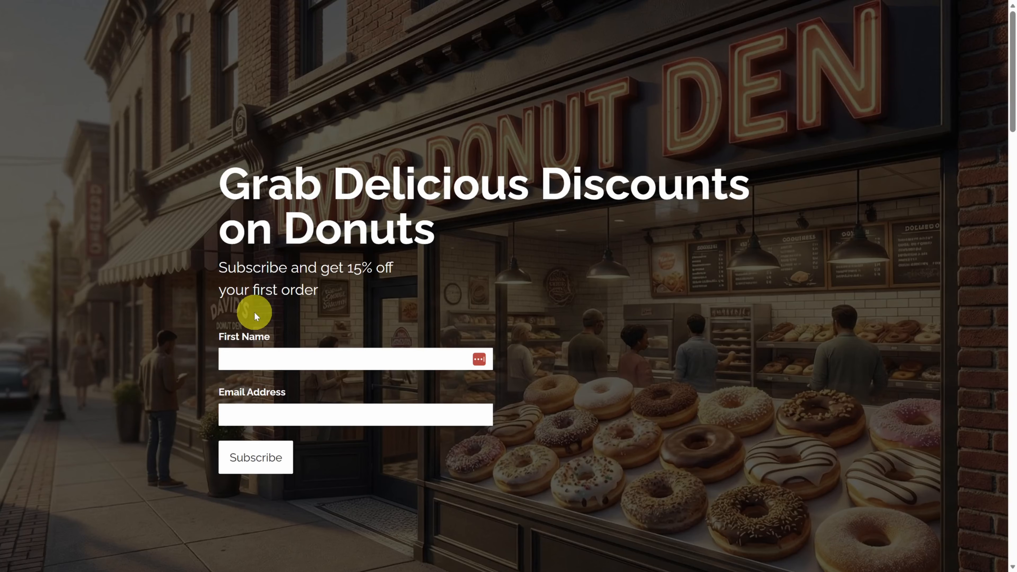
left_click(274, 359)
type("David")
key("Tab")
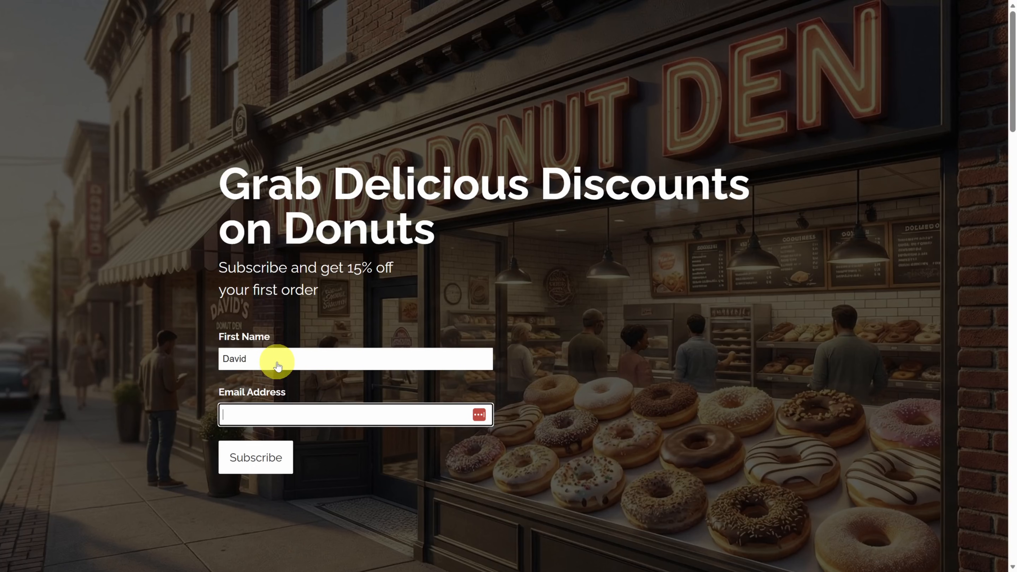
key("ctrl+v")
left_click(260, 462)
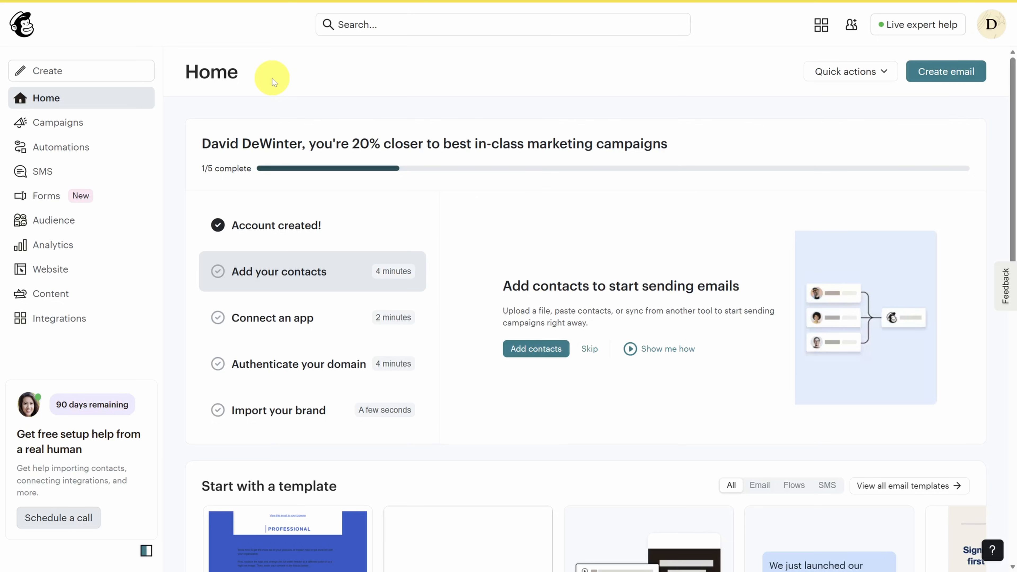
left_click(64, 125)
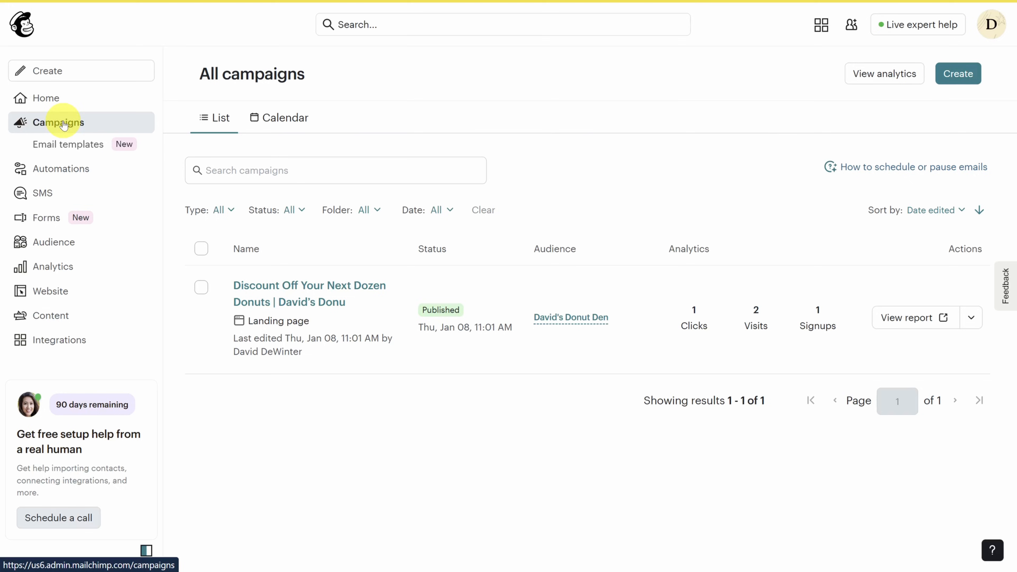
- Create a new email named 'First Newsletter', skipping the design import
left_click(955, 73)
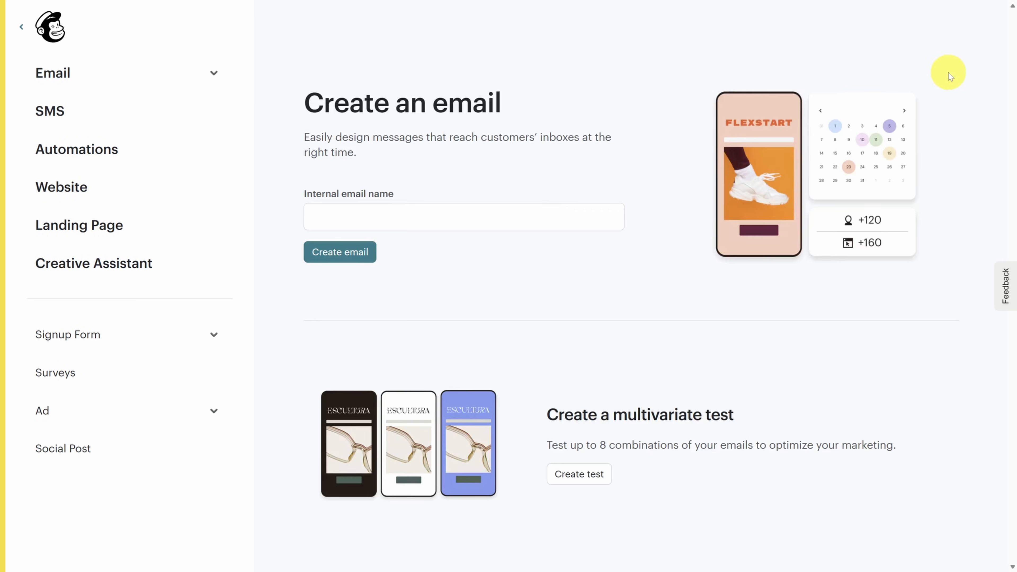
left_click(532, 212)
type("First Newsletter")
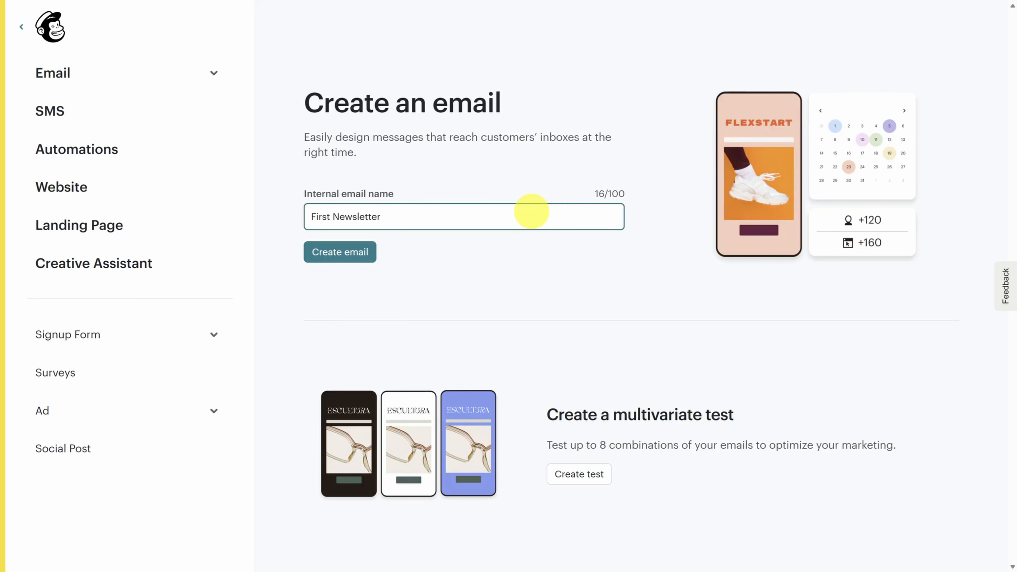
left_click(355, 252)
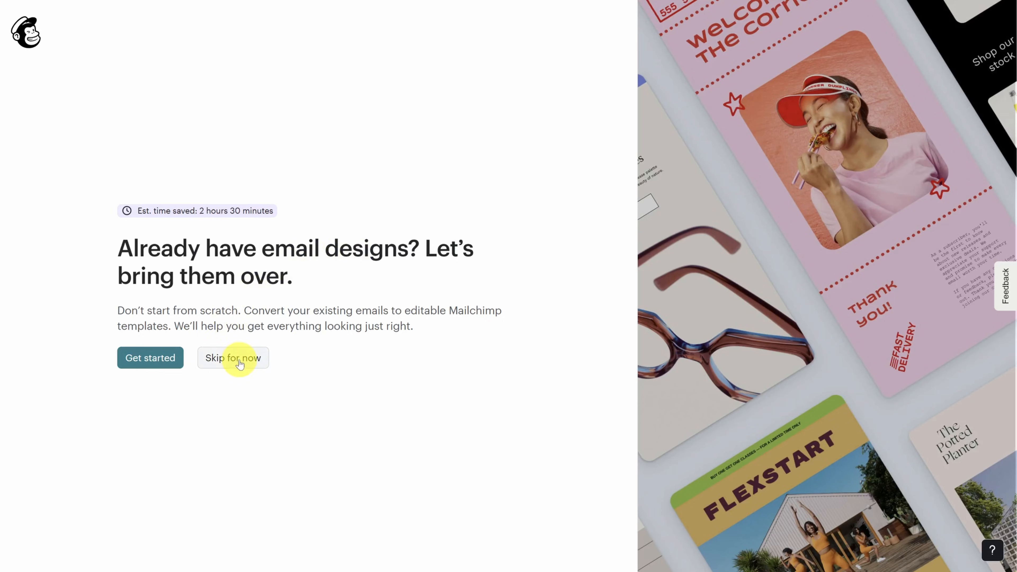
left_click(241, 363)
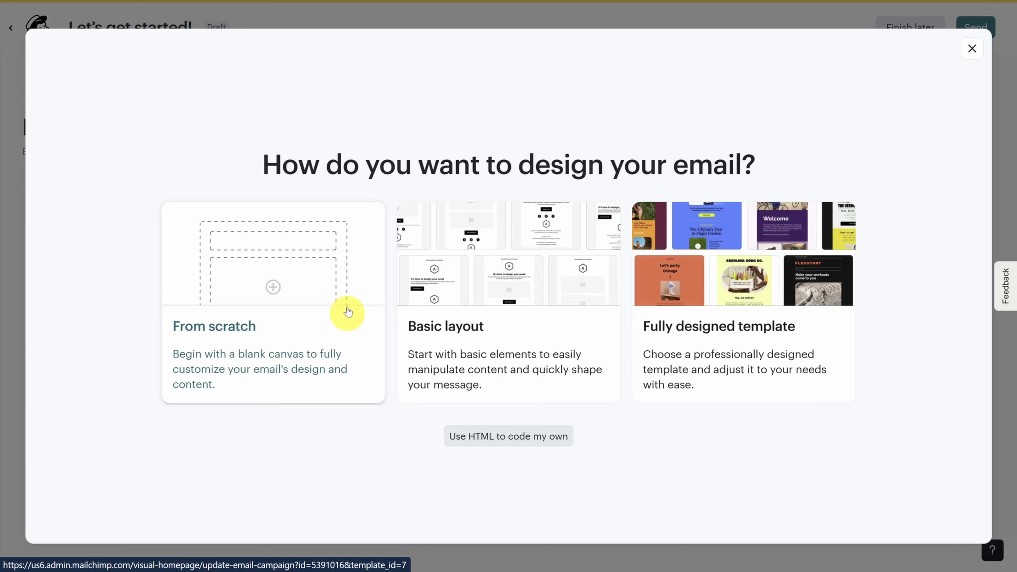
- Apply the Minimal basic layout to the newsletter
left_click(745, 321)
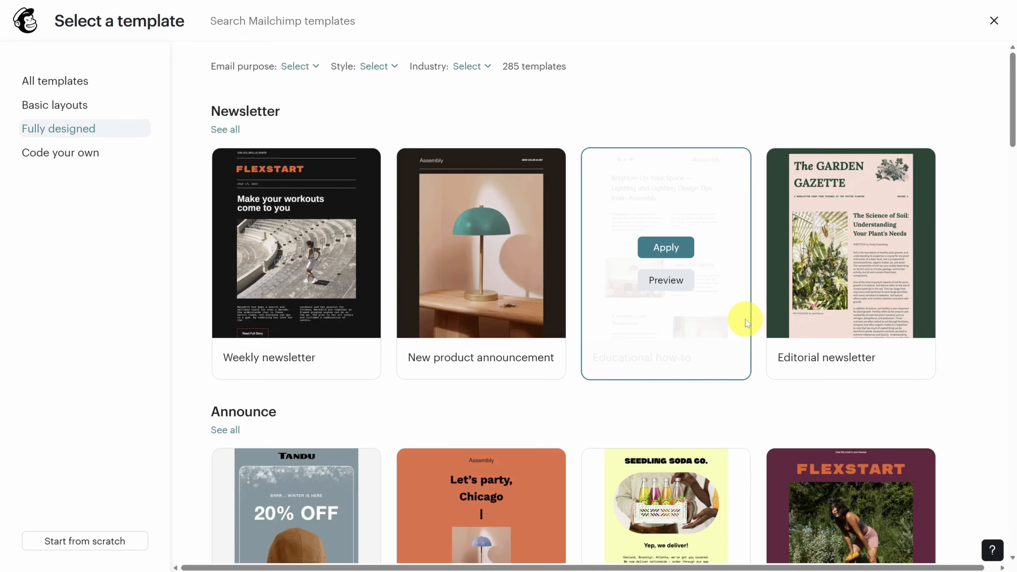
scroll(548, 402, "down", 10)
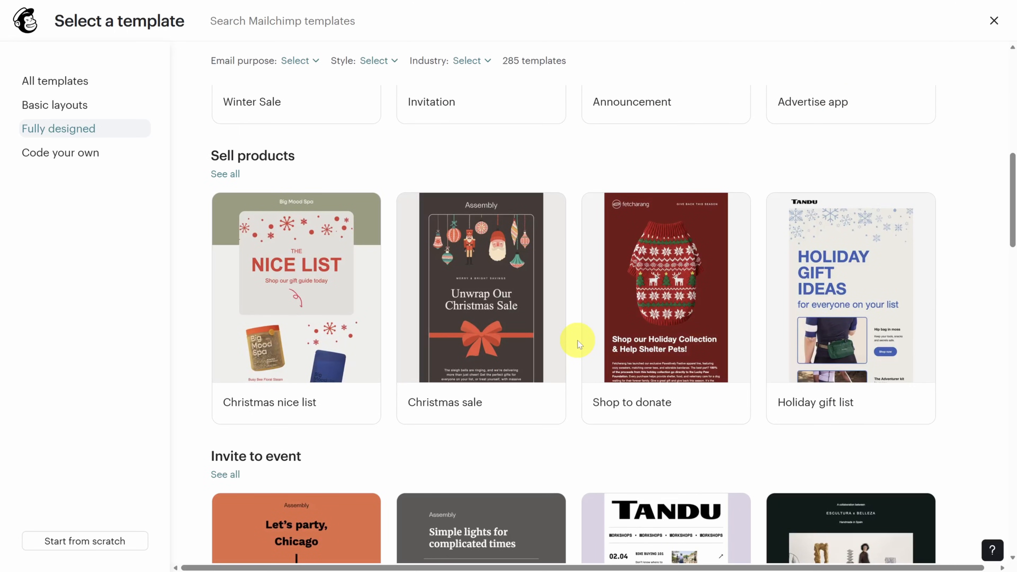
scroll(578, 340, "down", 6)
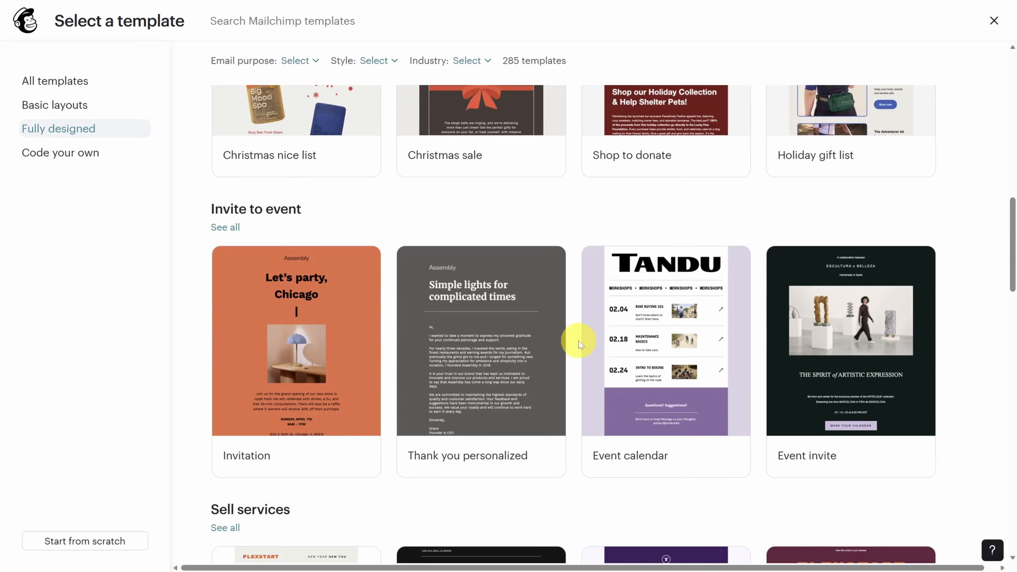
left_click(79, 110)
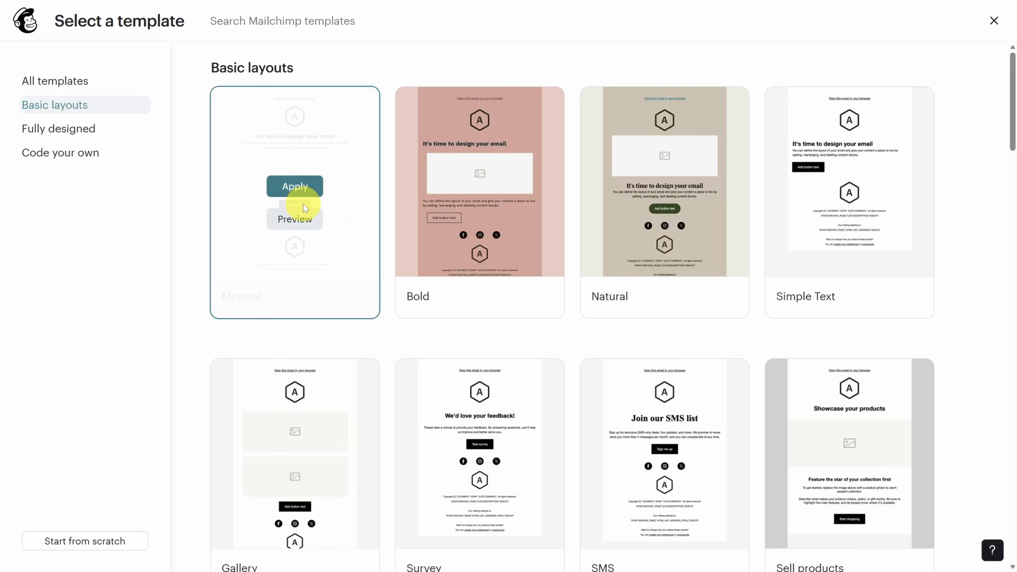
left_click(296, 187)
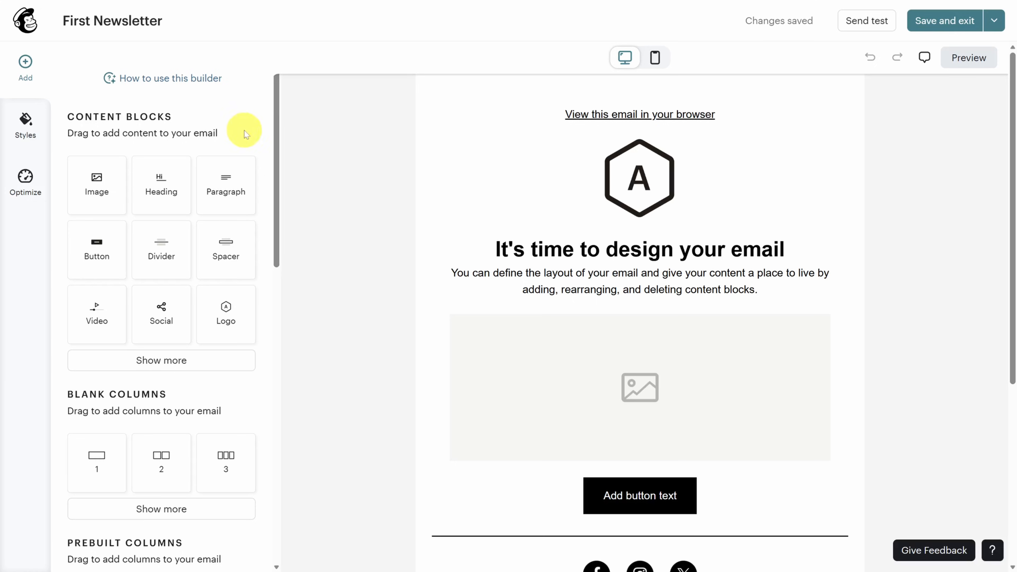
- Try placing a Heading block and look over the email's design style settings
left_click_drag(159, 192, 649, 173)
left_click_drag(248, 235, 156, 193)
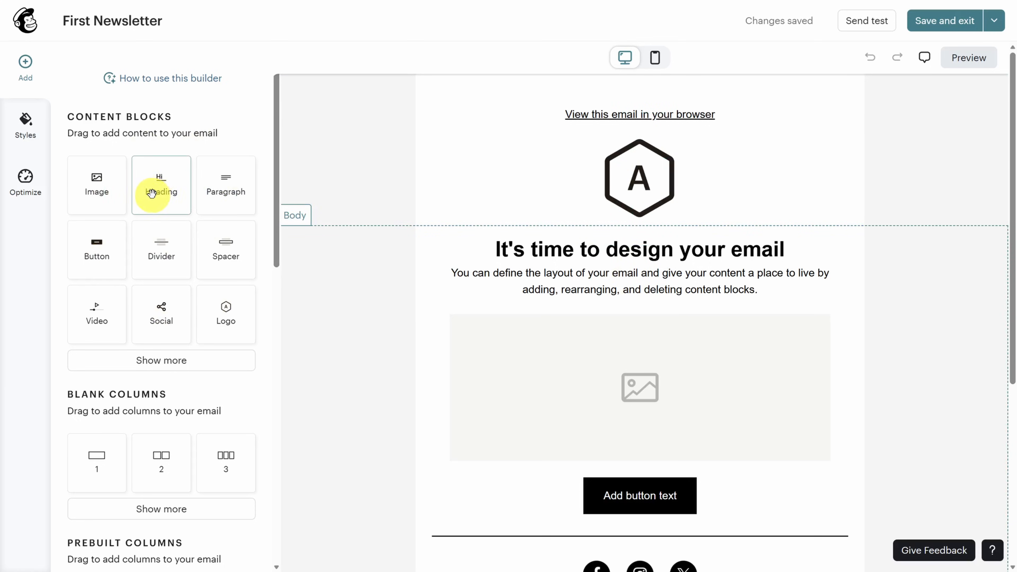
left_click(24, 133)
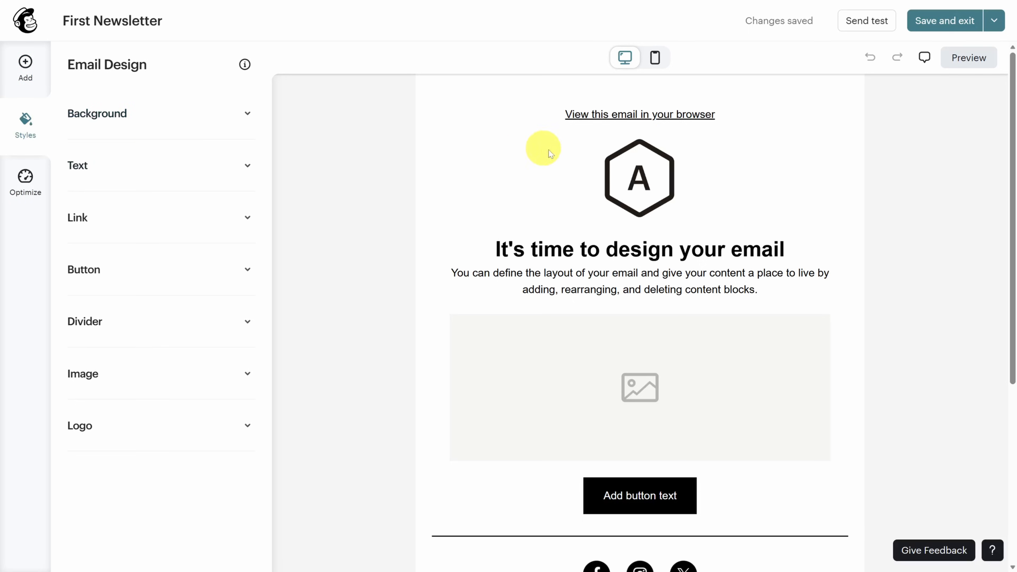
left_click(621, 172)
- Upload the donut shop logo into the logo block and scale it to 18%
left_click(640, 181)
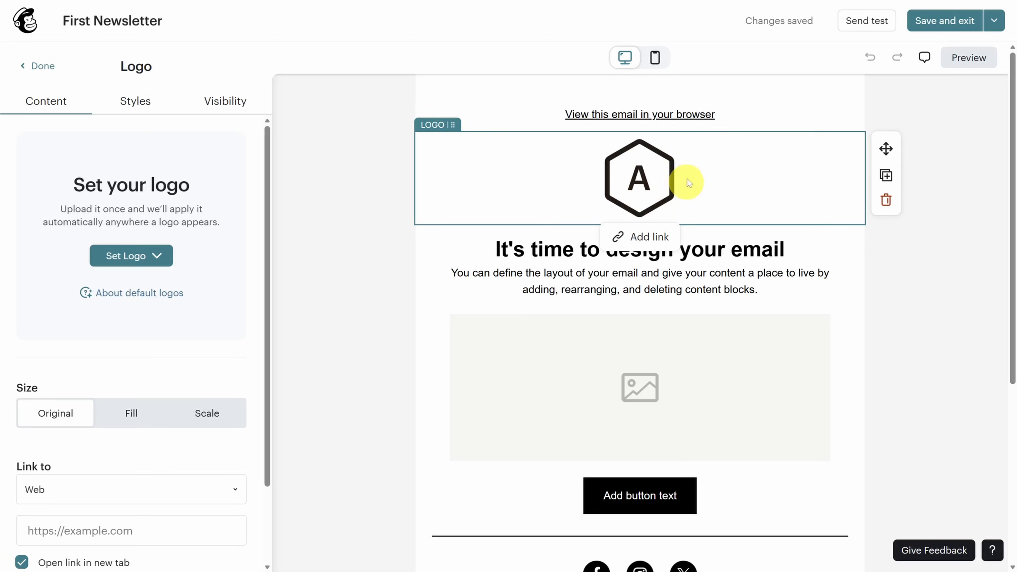
left_click(122, 262)
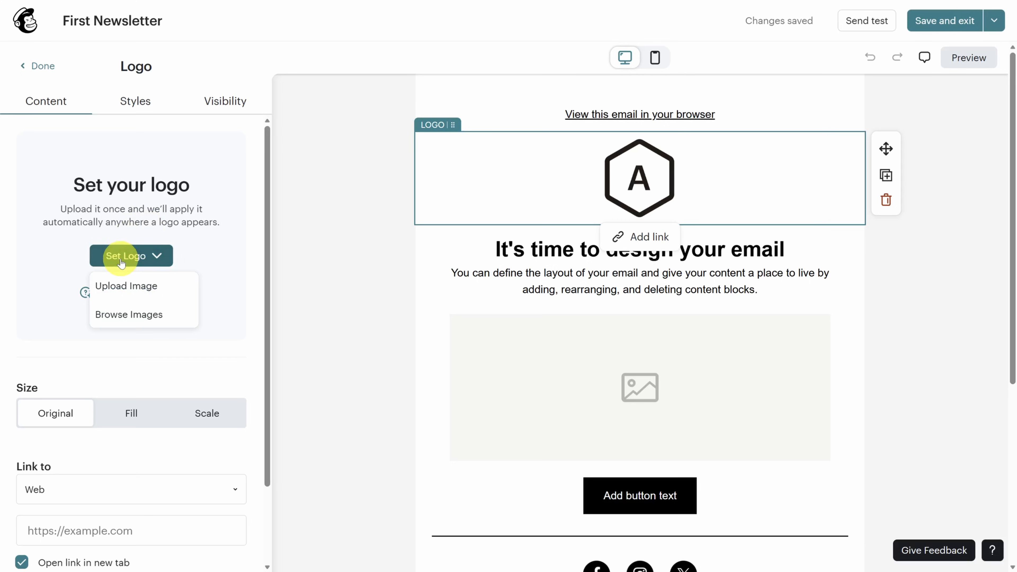
left_click(123, 285)
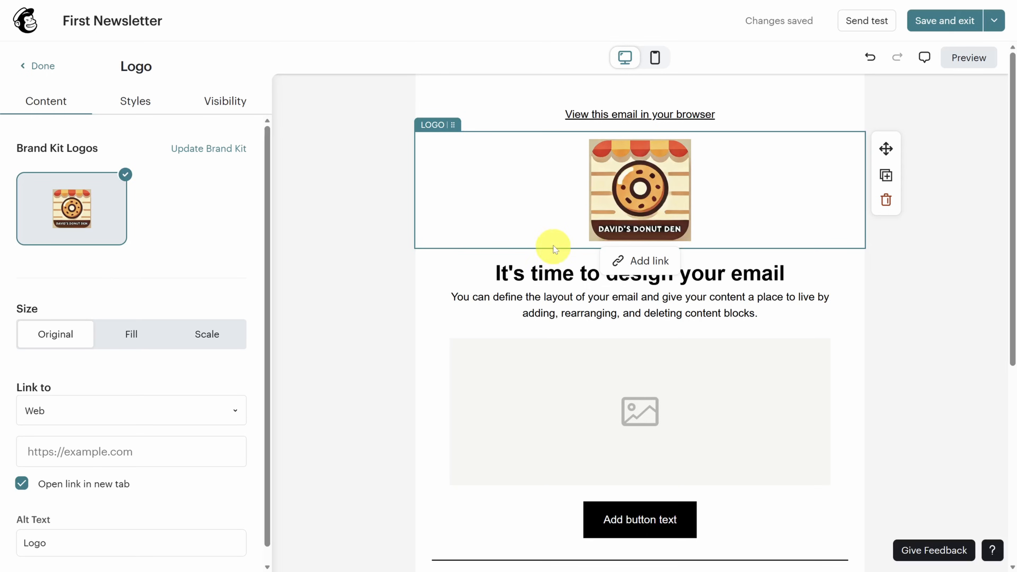
scroll(399, 254, "down", 7)
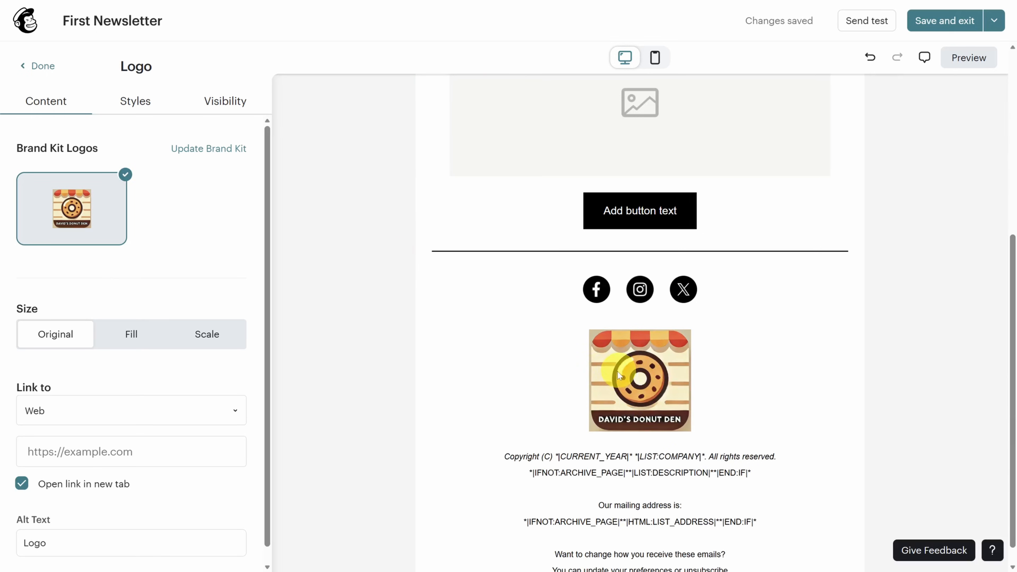
scroll(617, 372, "up", 2)
scroll(617, 372, "up", 5)
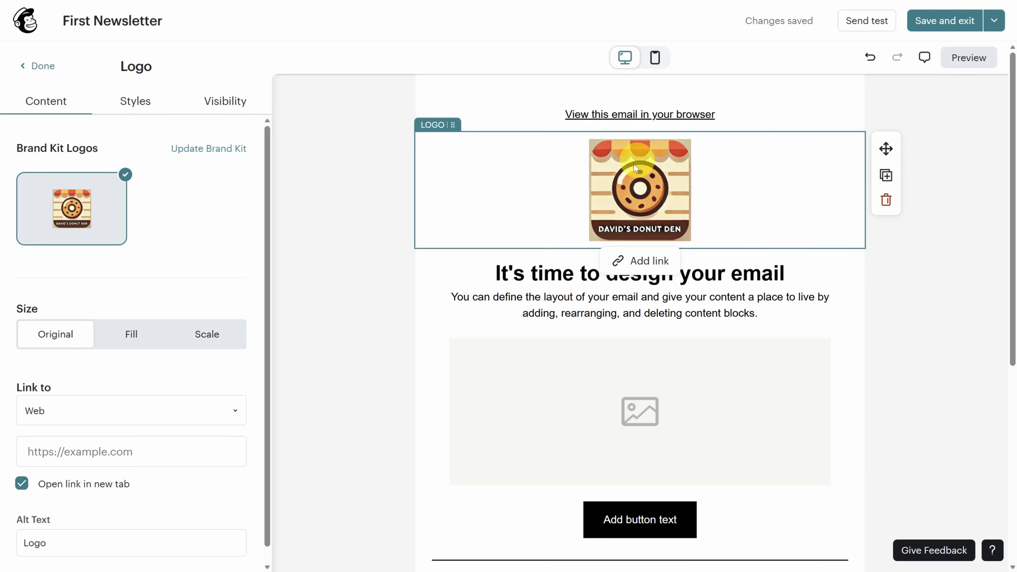
left_click(206, 339)
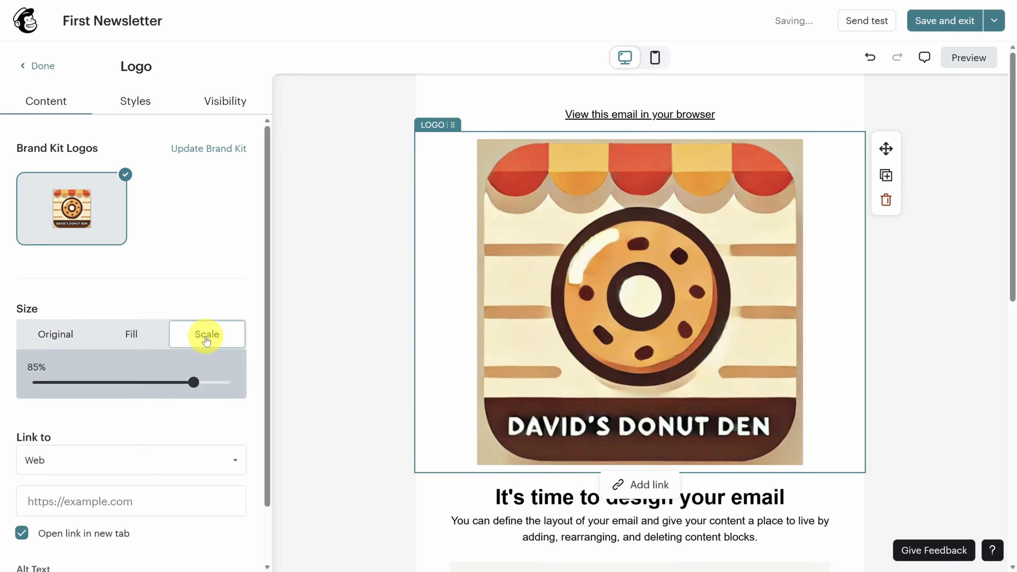
left_click_drag(196, 387, 56, 382)
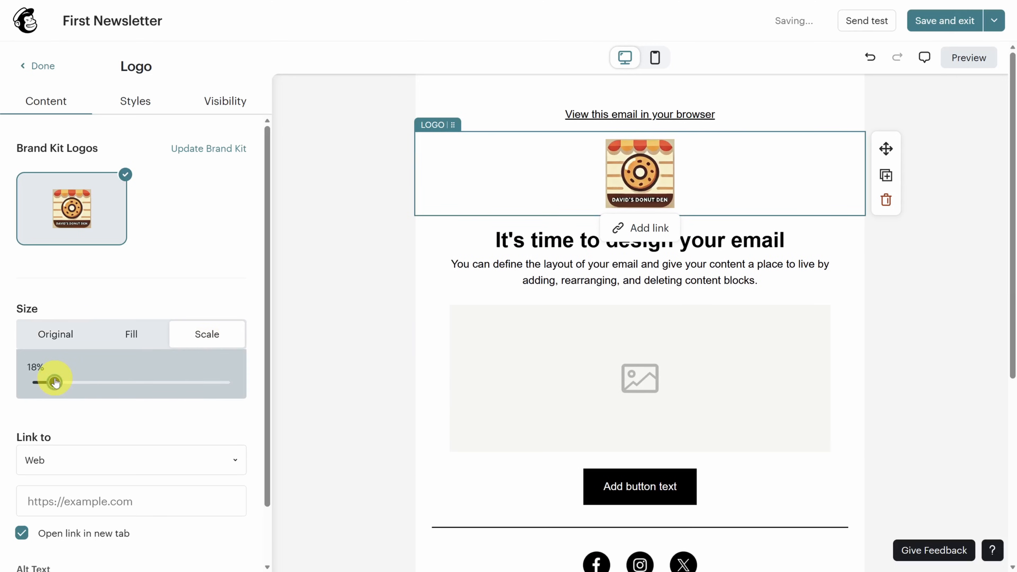
scroll(88, 388, "down", 2)
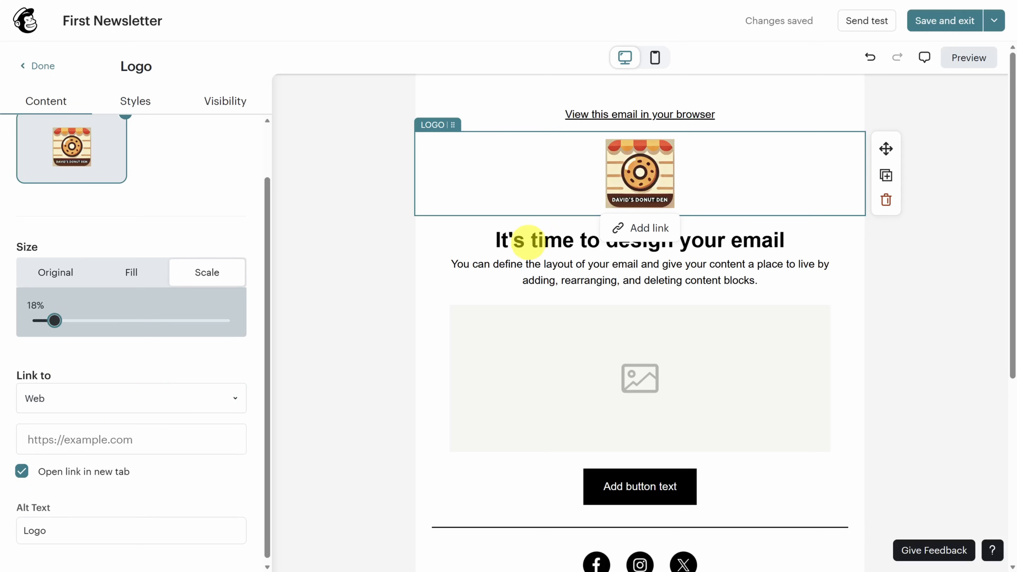
- Replace the placeholder heading and body with the Hot Cocoa and Chili Donut announcement
left_click(581, 240)
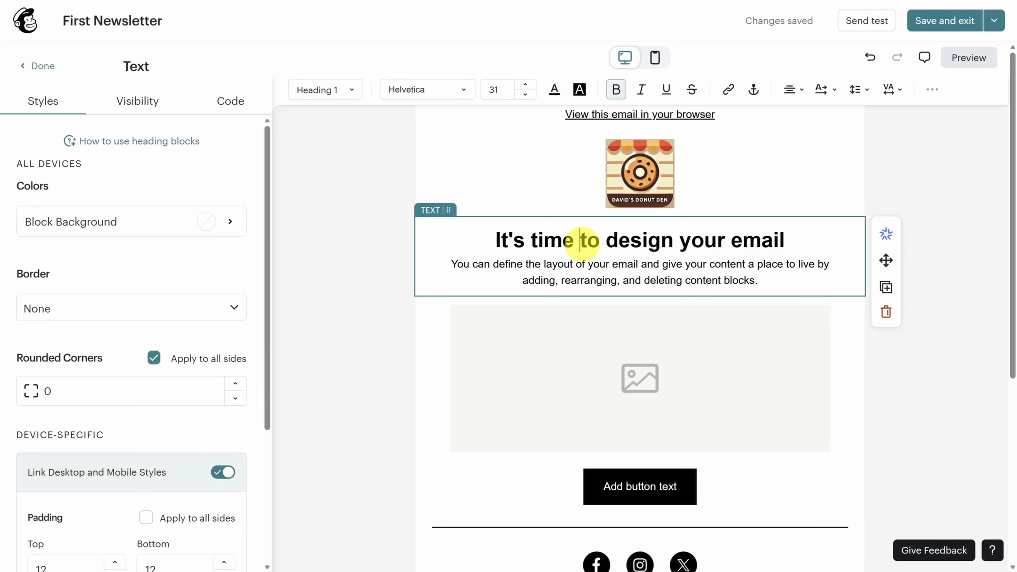
left_click_drag(495, 240, 804, 240)
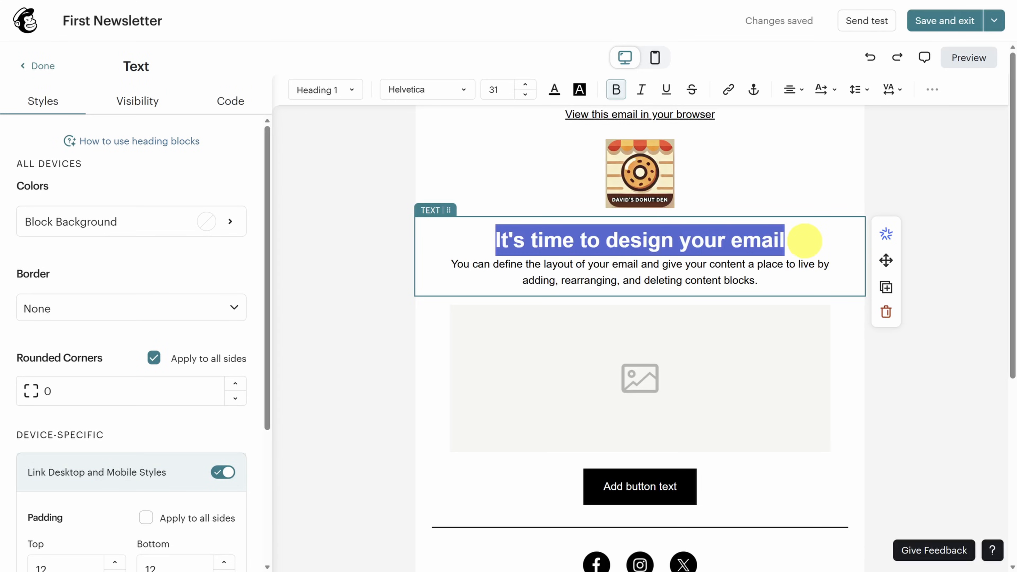
type("Warm up the New Year with our Hot Cocoa and Chili Donut!")
left_click_drag(761, 311, 438, 292)
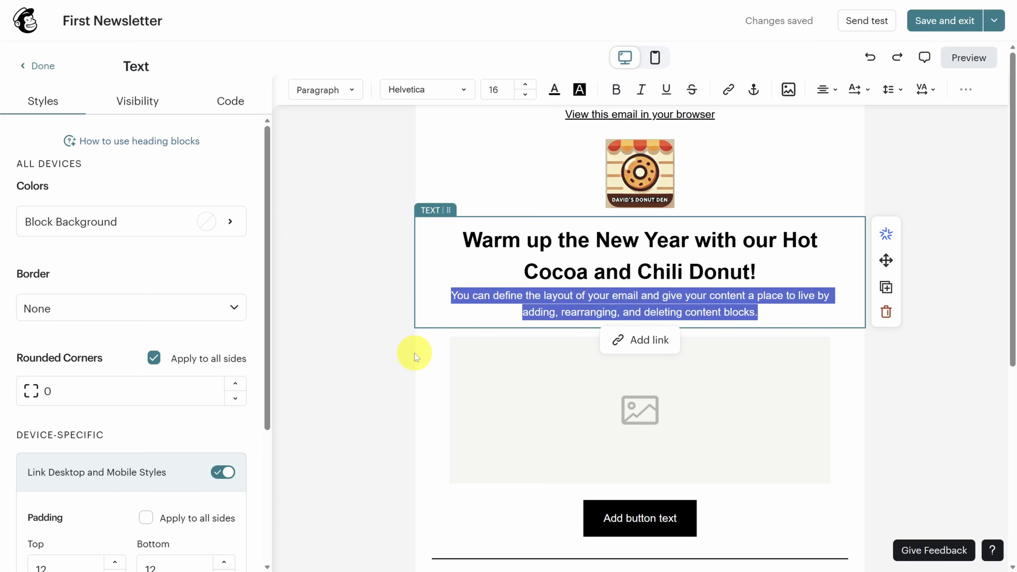
type("Introducing our newest creation, the Hot Cocoa & Chili: a decadent dark chocolate cake donut dipped in smooth ganache with a whisper of cayenne pepper. We’ve topped it with fluffy mini marshmallows to give you that classic hot chocolate nostalgia with a gentle, warming finish. This flavor is available starting today at the Den, but only for the month of January. Swing by this week to experience the heat before it’s gone. And tag us in a photo of you enjoying your Hot Cocoa Donut on Instagram with #DavidsDonutDen for a chance to win a FREE dozen donuts of your choice!")
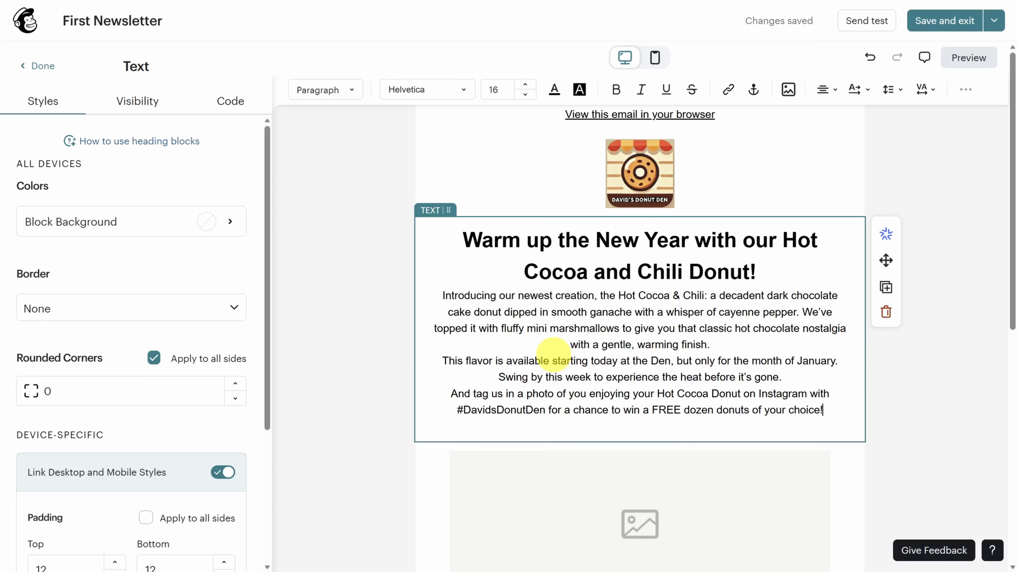
- Space the announcement into paragraphs, bold 'Hot Cocoa & Chili', and view the block's HTML
left_click(745, 344)
key("Return")
left_click(794, 391)
key("Return")
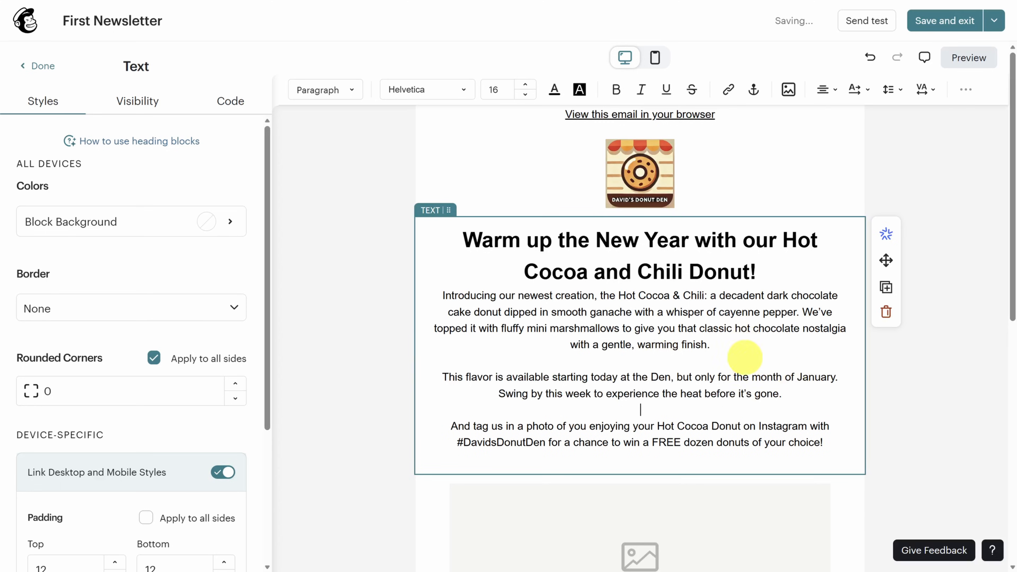
left_click_drag(619, 295, 703, 294)
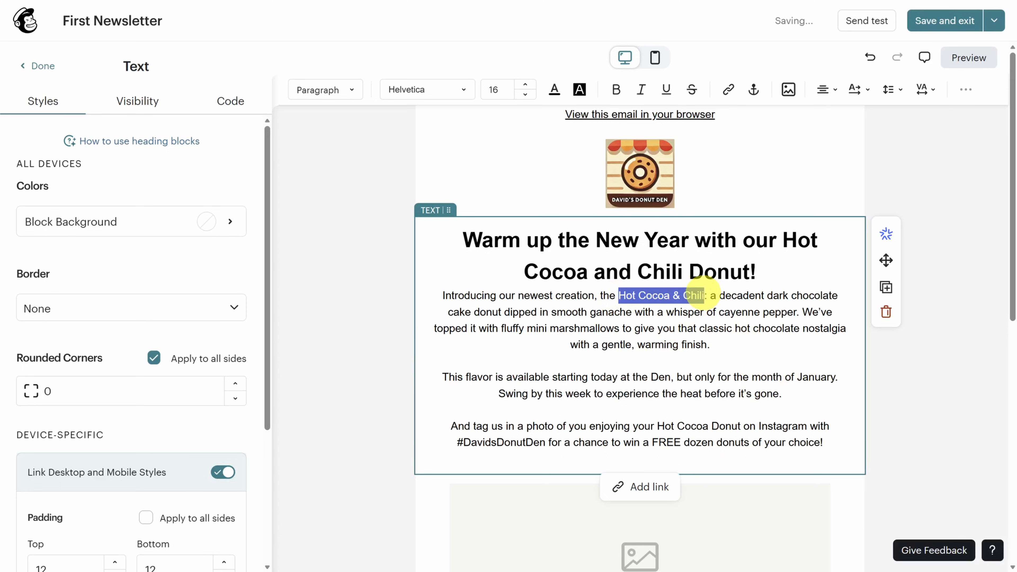
key("ctrl+b")
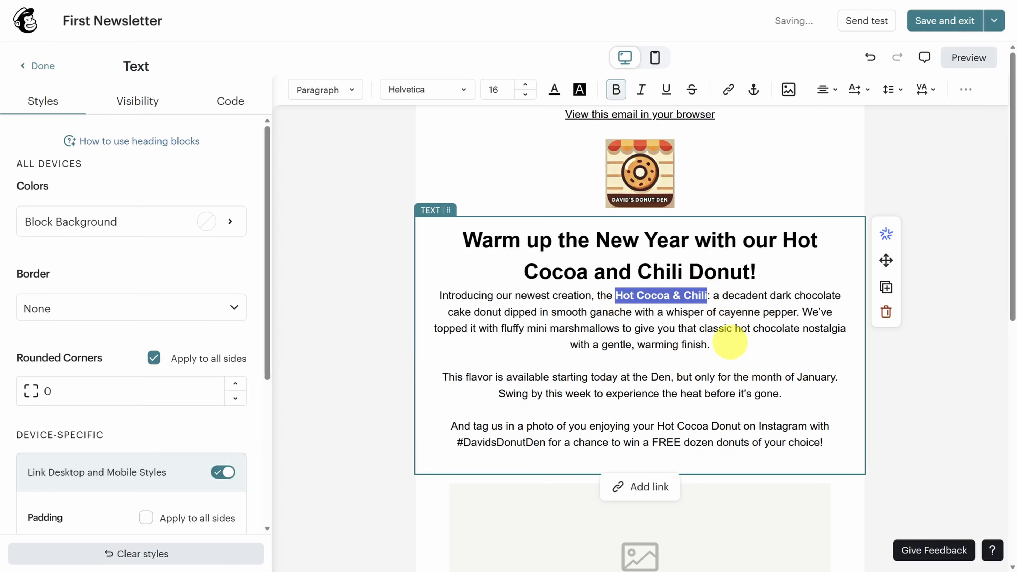
left_click(730, 343)
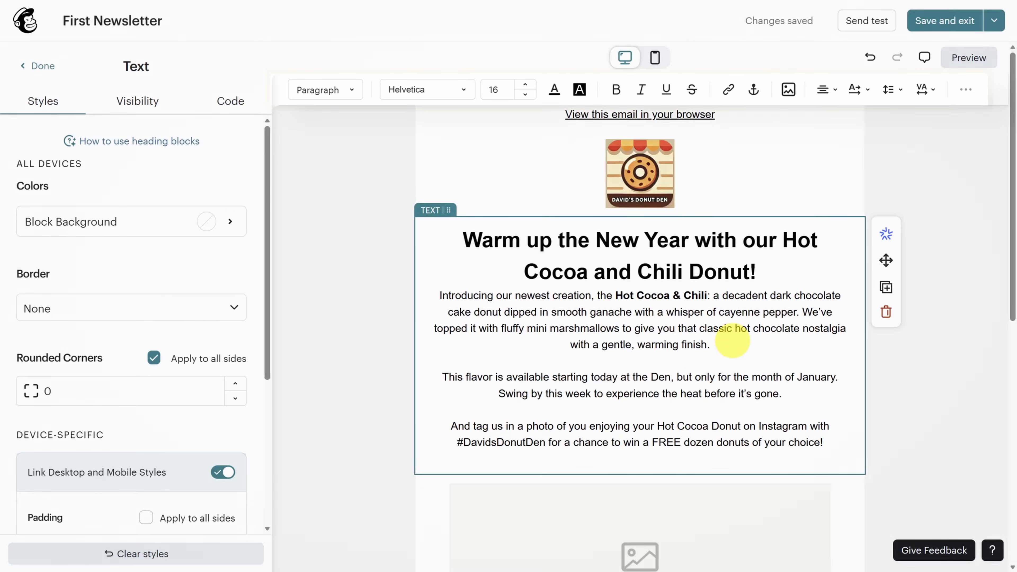
left_click(230, 102)
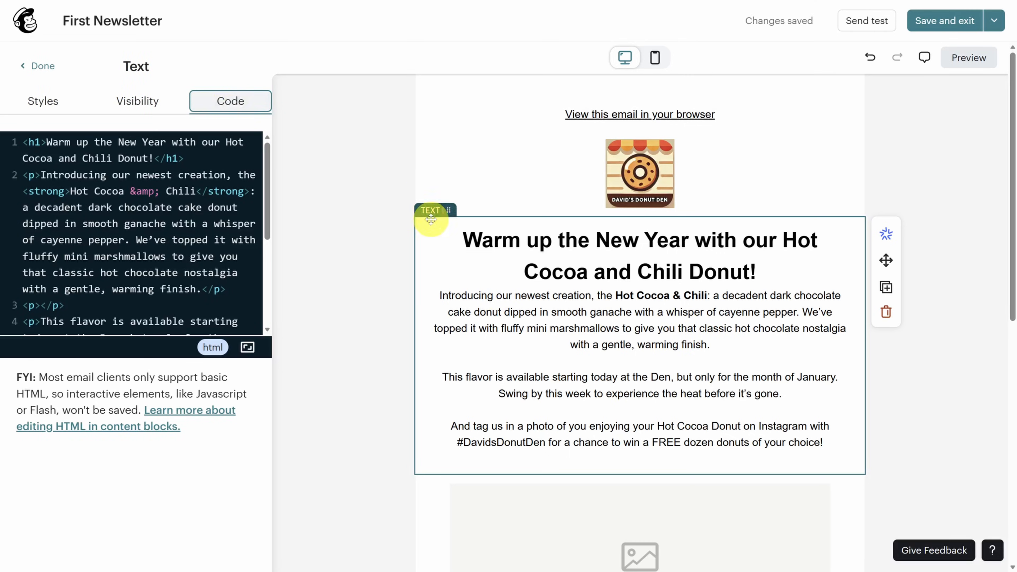
scroll(399, 229, "down", 5)
- Upload the chocolate donut and hot cocoa photo into the image block, scaled to 63%
left_click(612, 353)
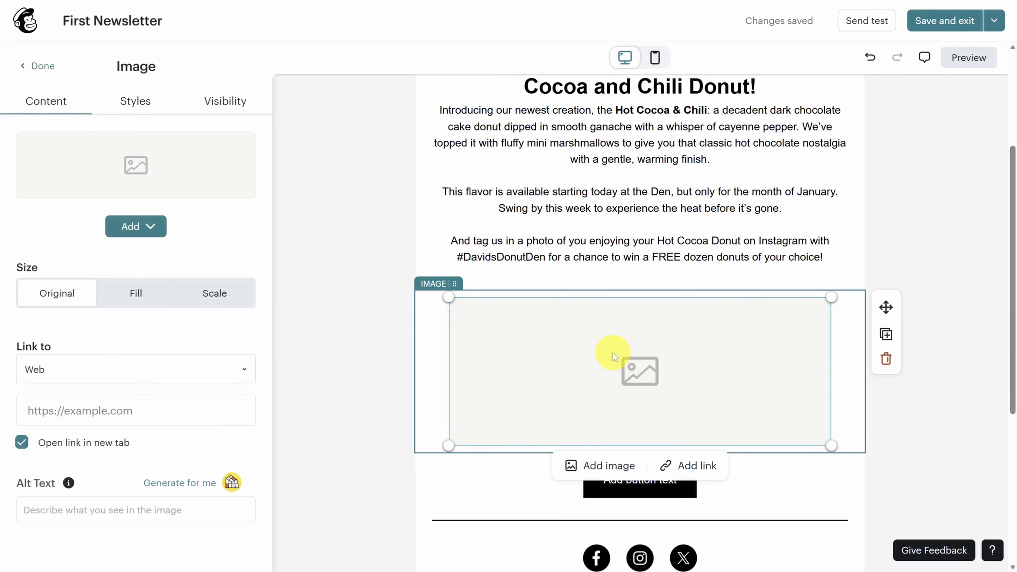
left_click(148, 226)
left_click(152, 266)
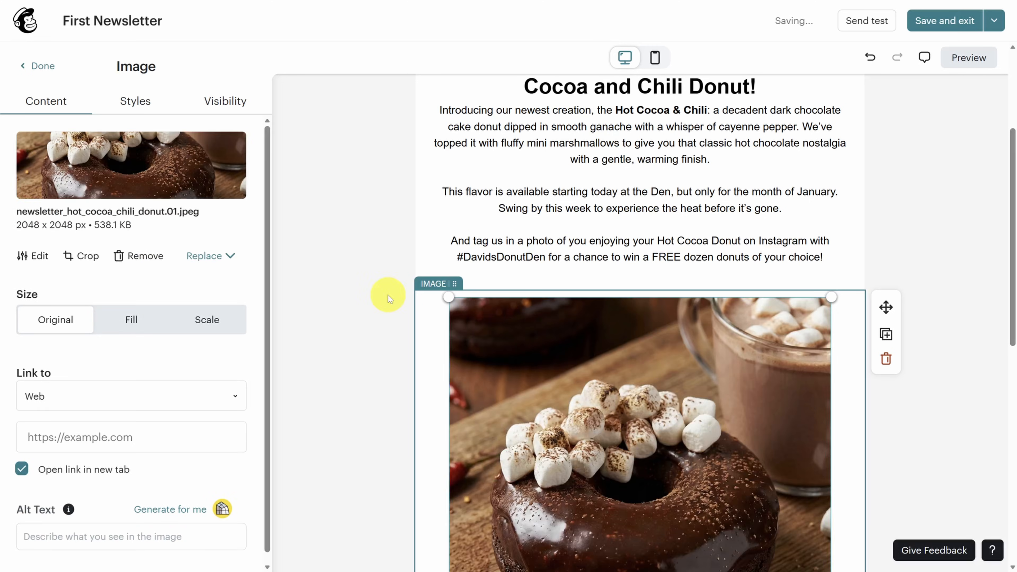
scroll(387, 295, "down", 5)
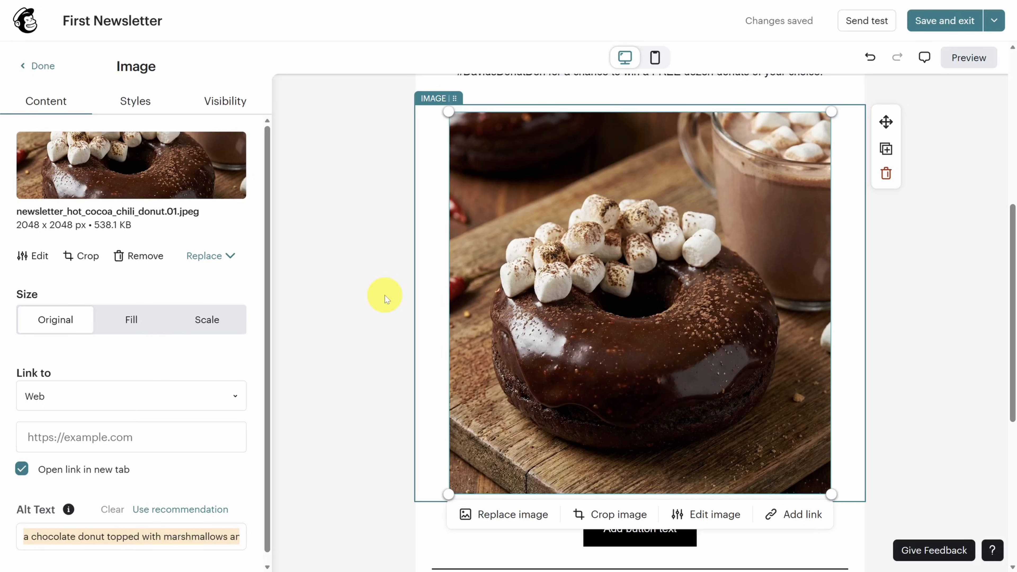
left_click(201, 319)
left_click_drag(198, 372, 149, 370)
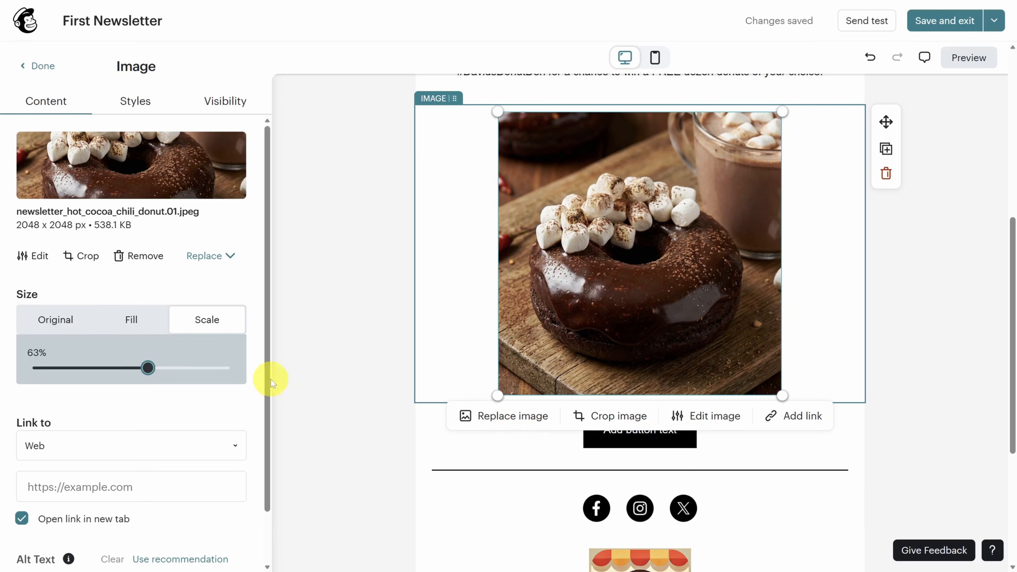
left_click(652, 446)
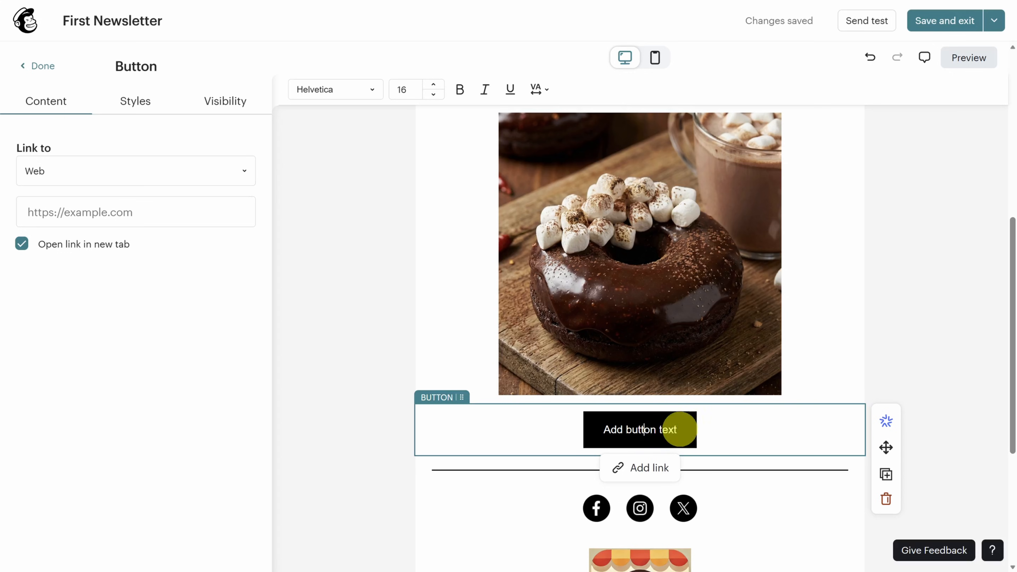
- Relabel the button 'ORDER ONLINE', keeping its link type as Web
key("ctrl+a")
type("ORDER ONLINE")
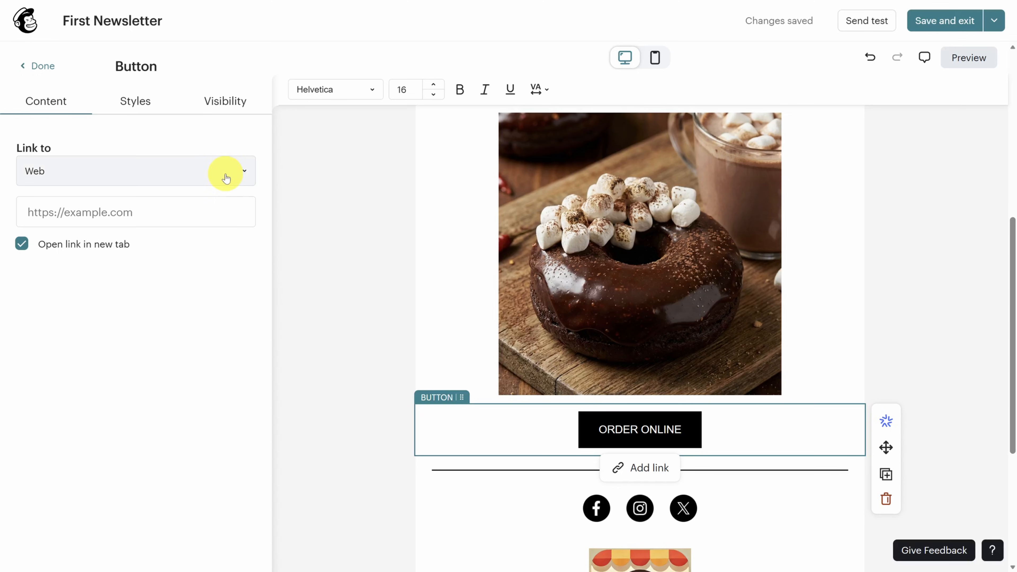
left_click(226, 177)
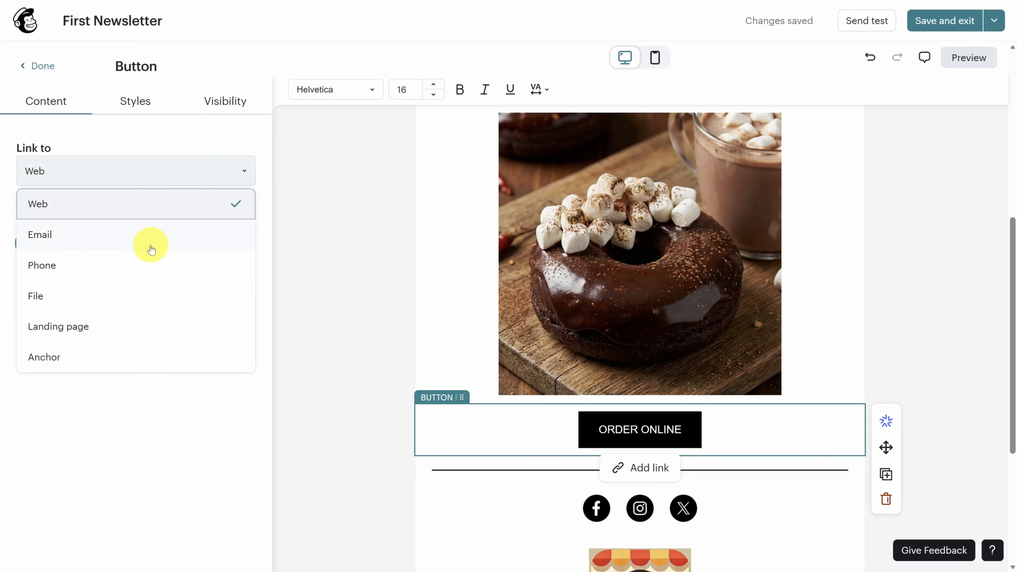
left_click(128, 465)
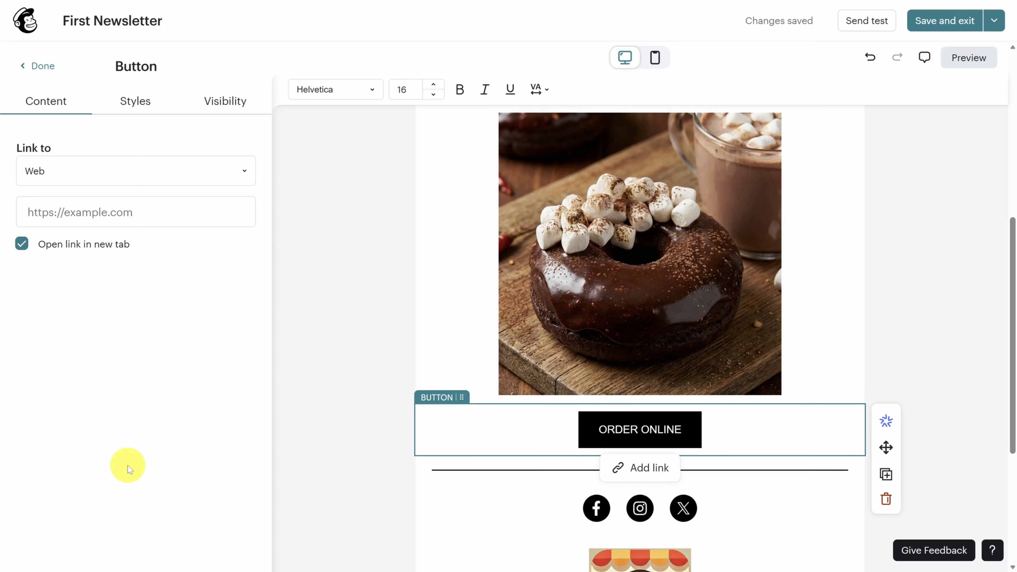
- Style the button as an orange-red pill with no border
left_click(136, 105)
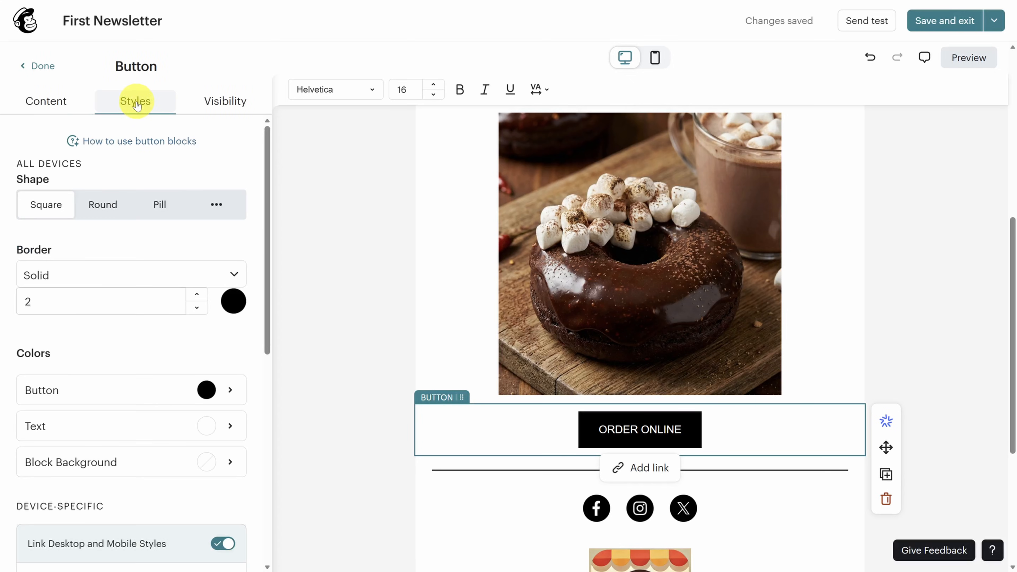
left_click(168, 205)
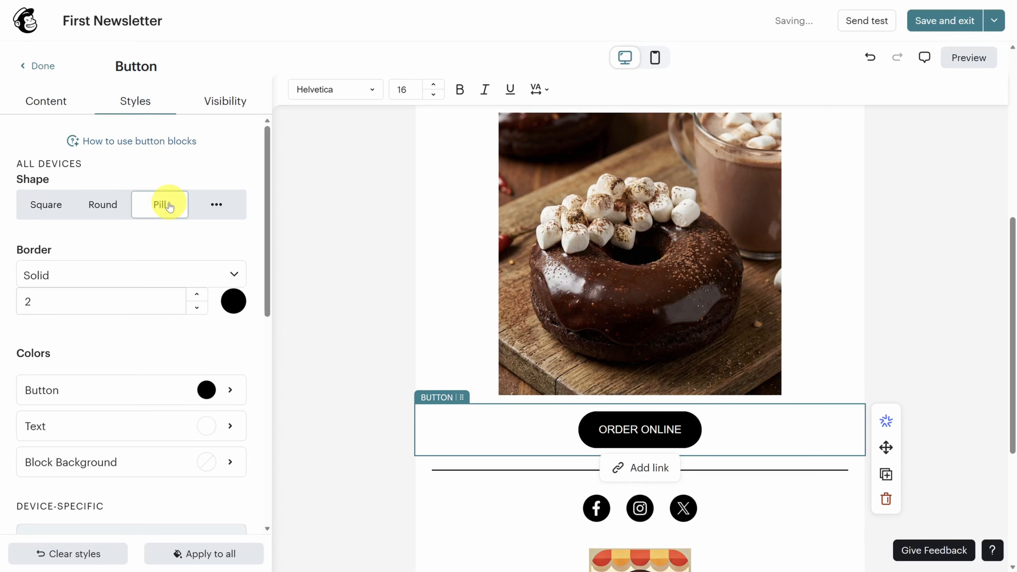
left_click(196, 273)
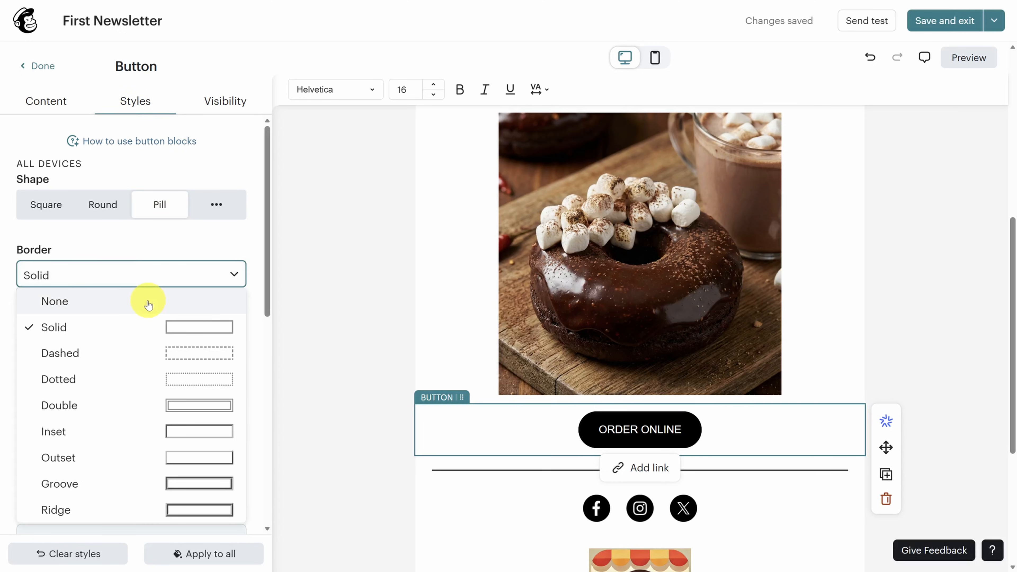
left_click(148, 301)
left_click(222, 360)
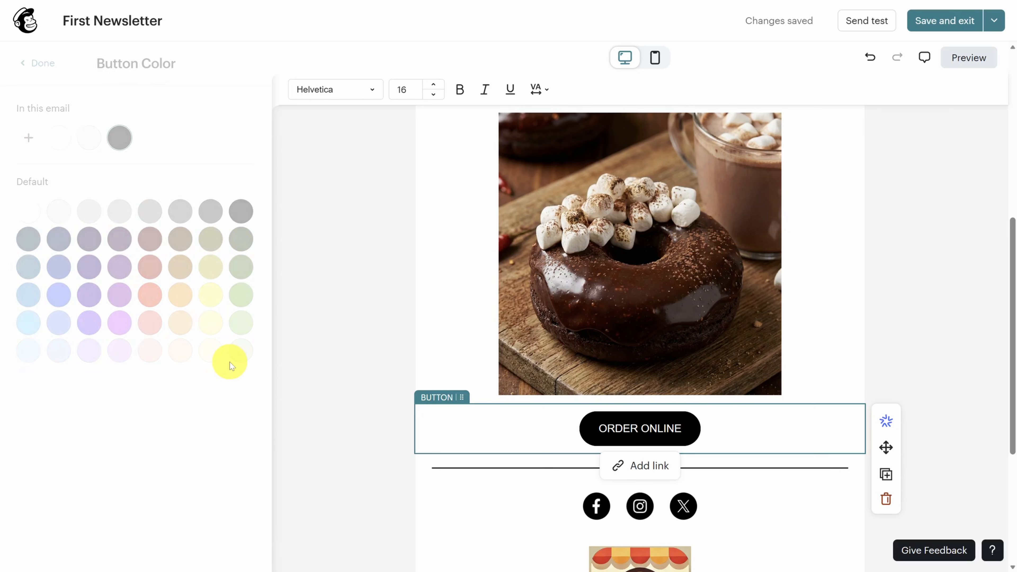
left_click(150, 297)
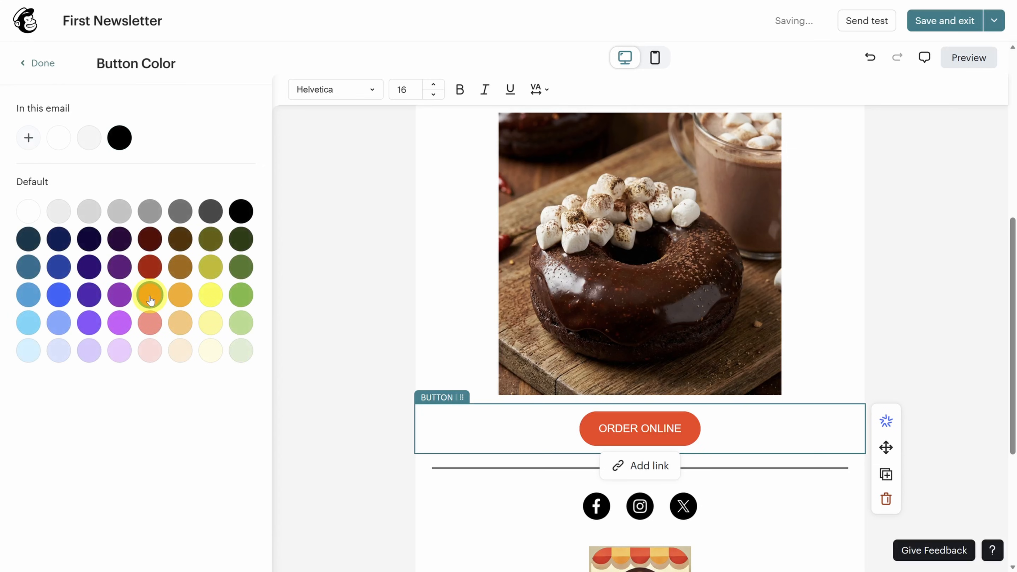
left_click(40, 63)
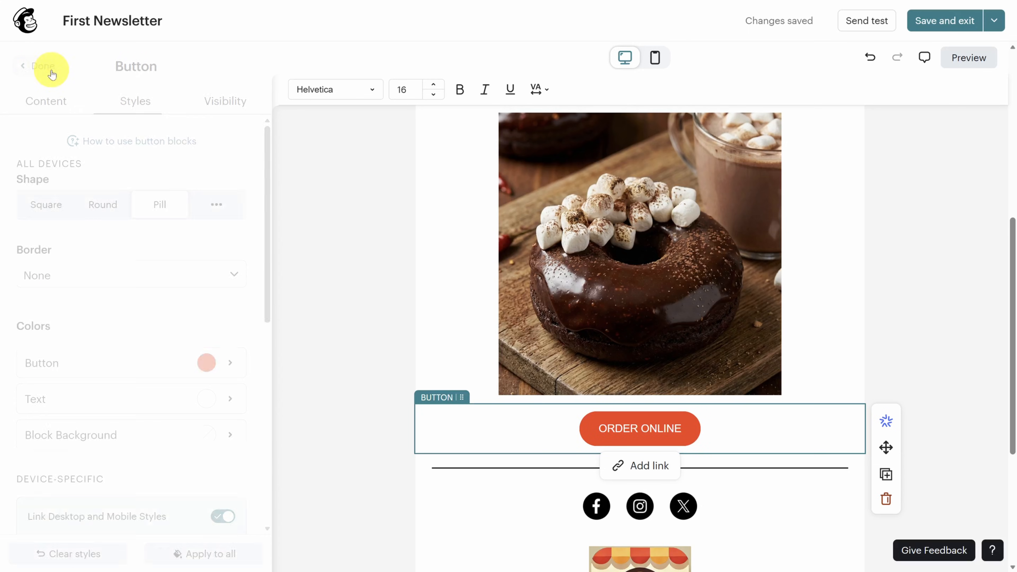
scroll(397, 250, "down", 6)
left_click(397, 328)
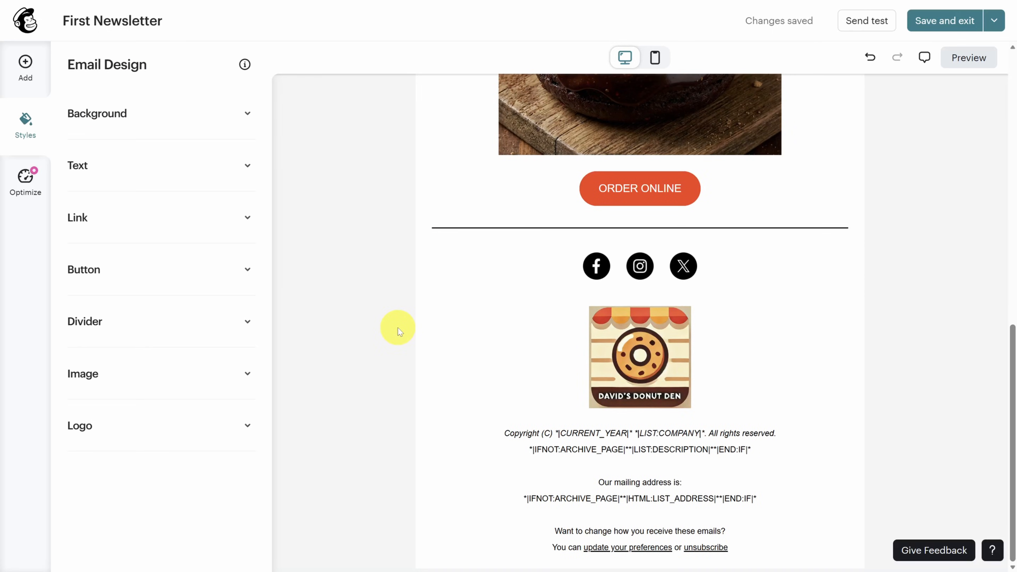
left_click(606, 267)
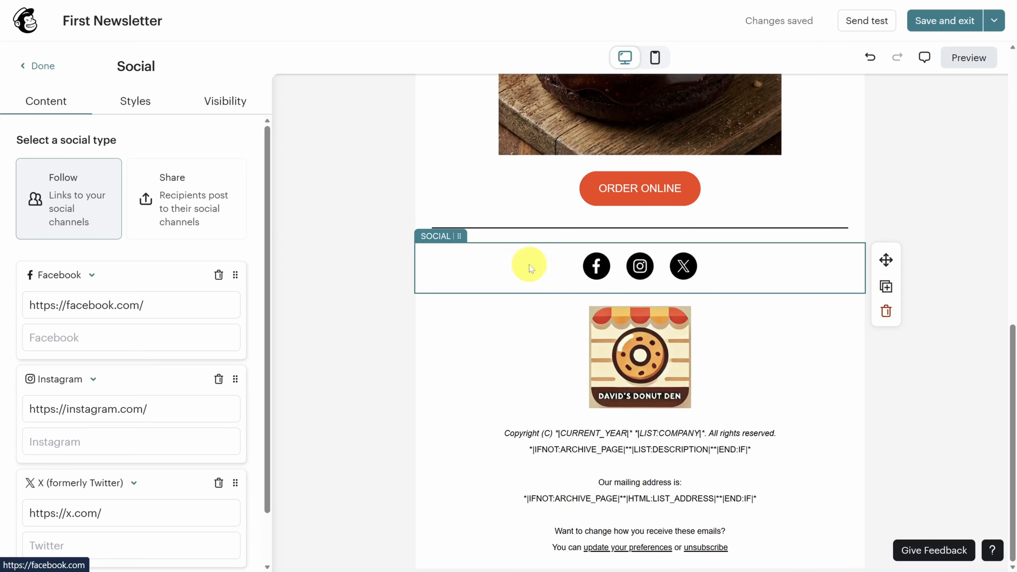
scroll(121, 256, "down", 2)
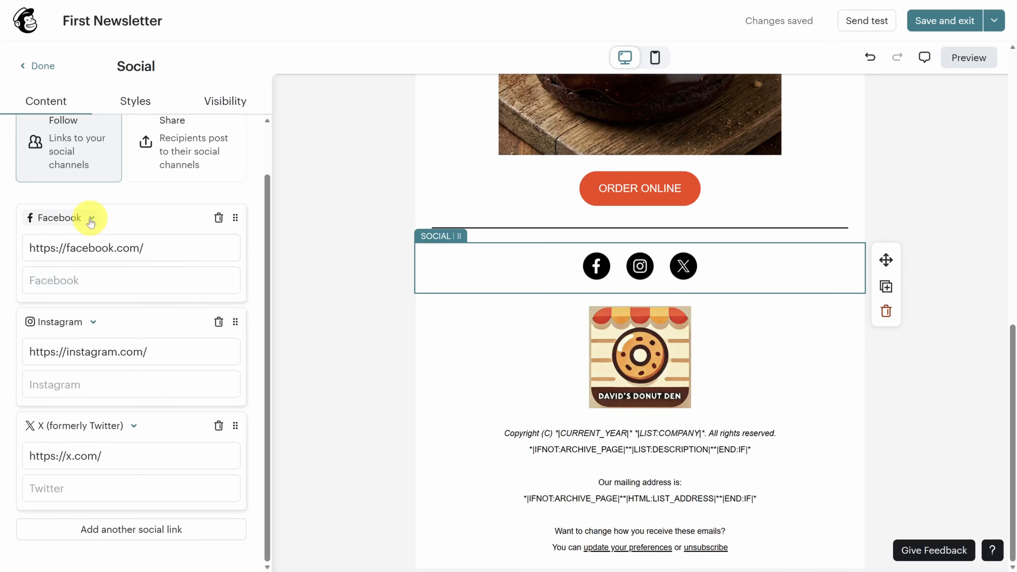
left_click(87, 220)
scroll(106, 281, "down", 5)
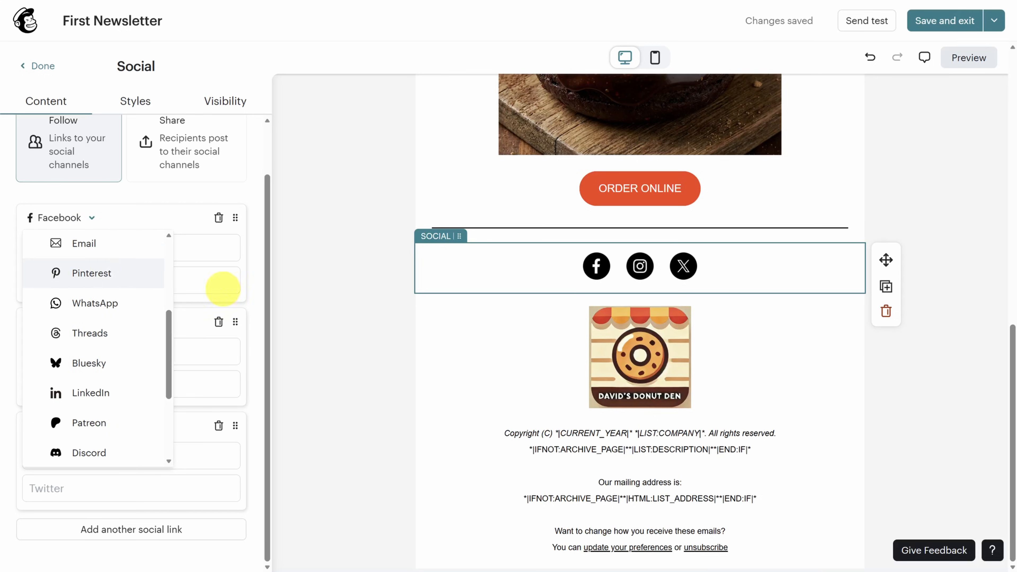
left_click(592, 489)
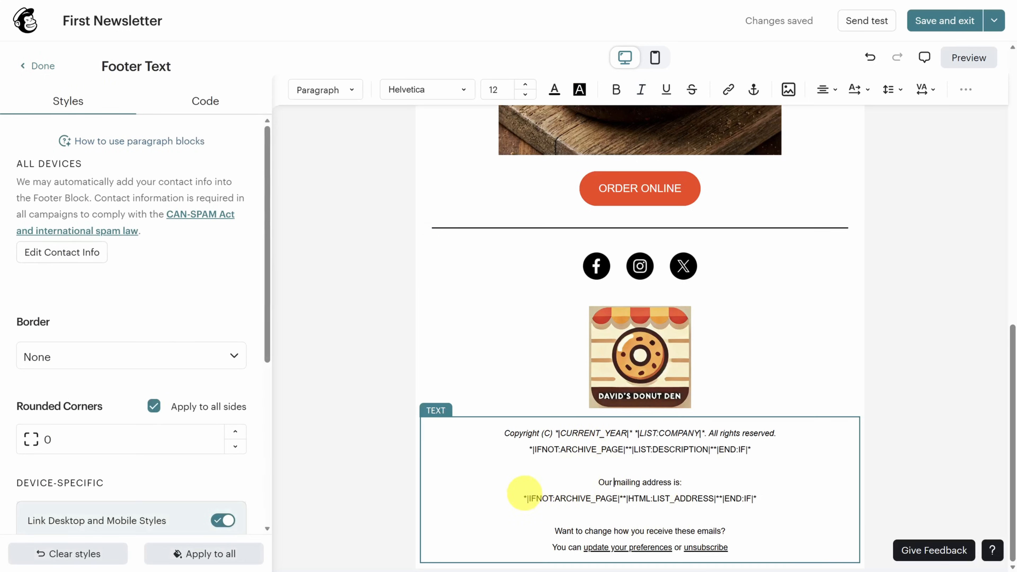
- Delete the Copyright and LIST:DESCRIPTION footer lines, leaving the mailing address lines
left_click_drag(523, 499, 788, 500)
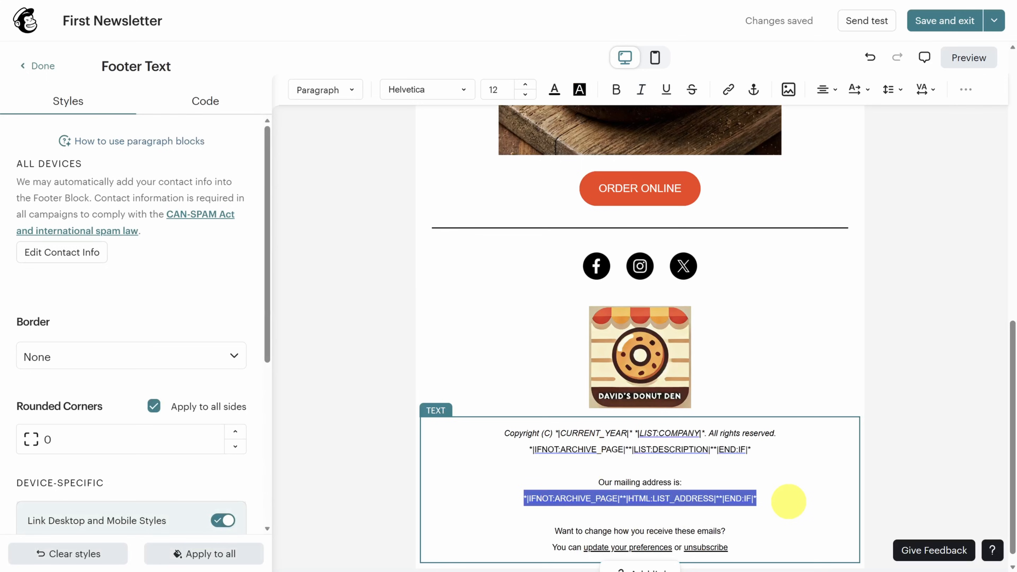
left_click_drag(503, 433, 784, 449)
key("BackSpace")
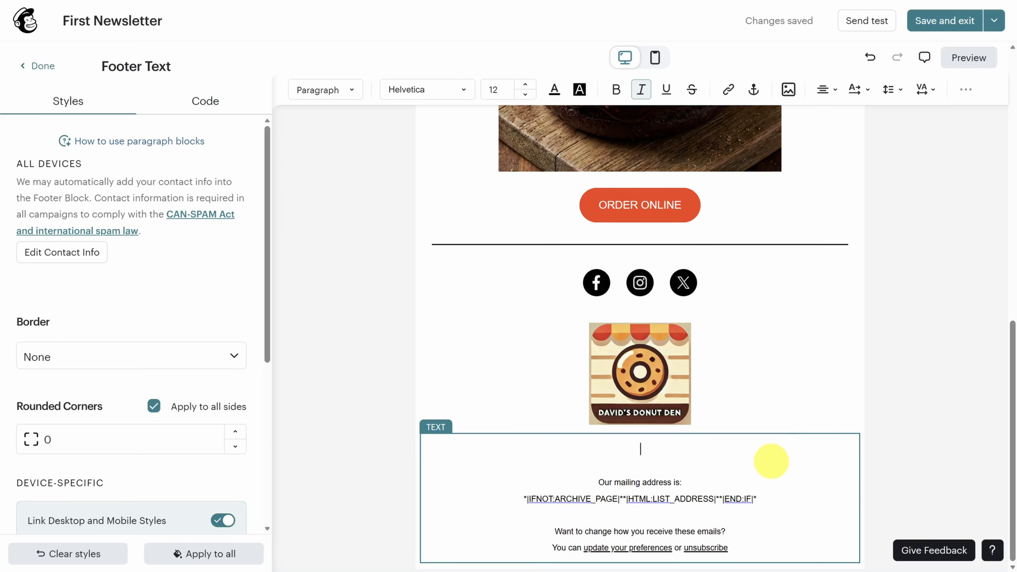
triple_click(516, 501)
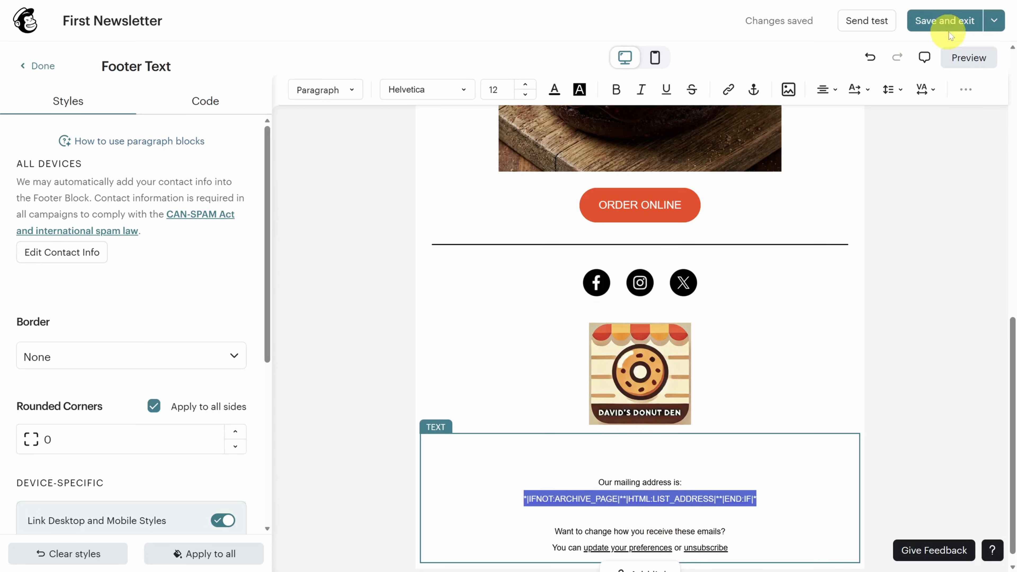
scroll(806, 244, "up", 15)
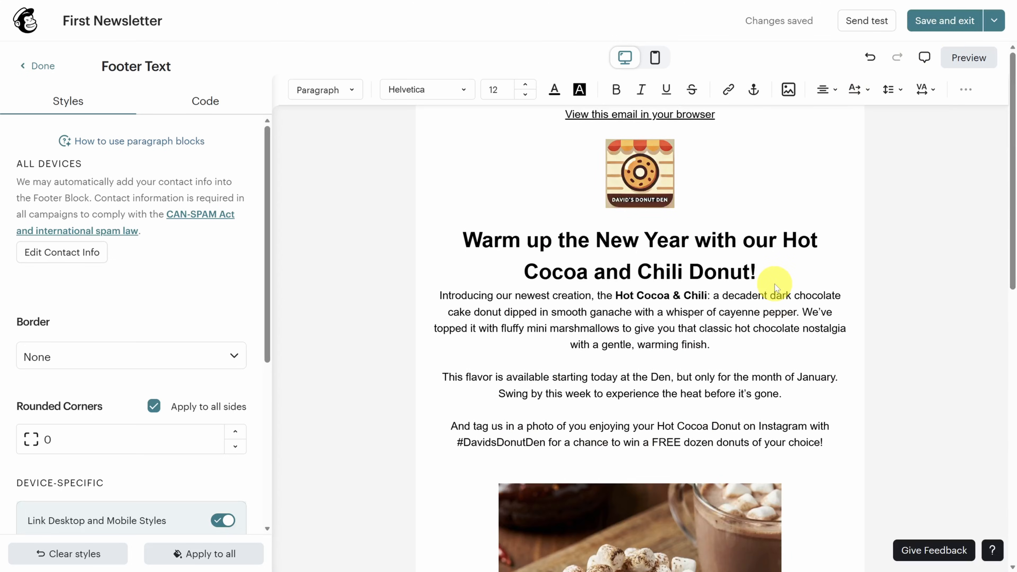
- In mobile preview, unlink desktop and mobile styles for the intro text and show its desktop spacing settings
left_click(655, 58)
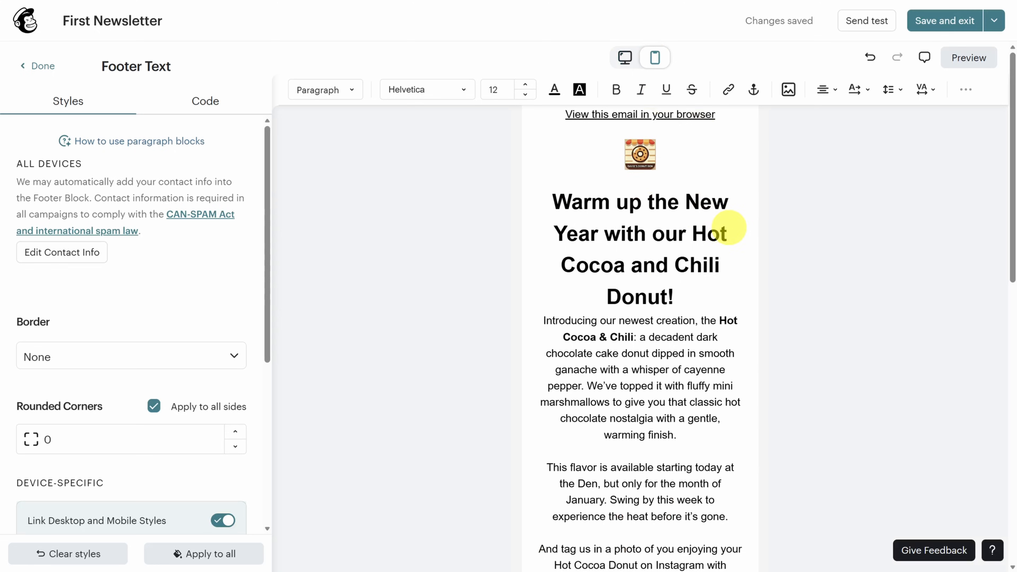
scroll(739, 227, "down", 3)
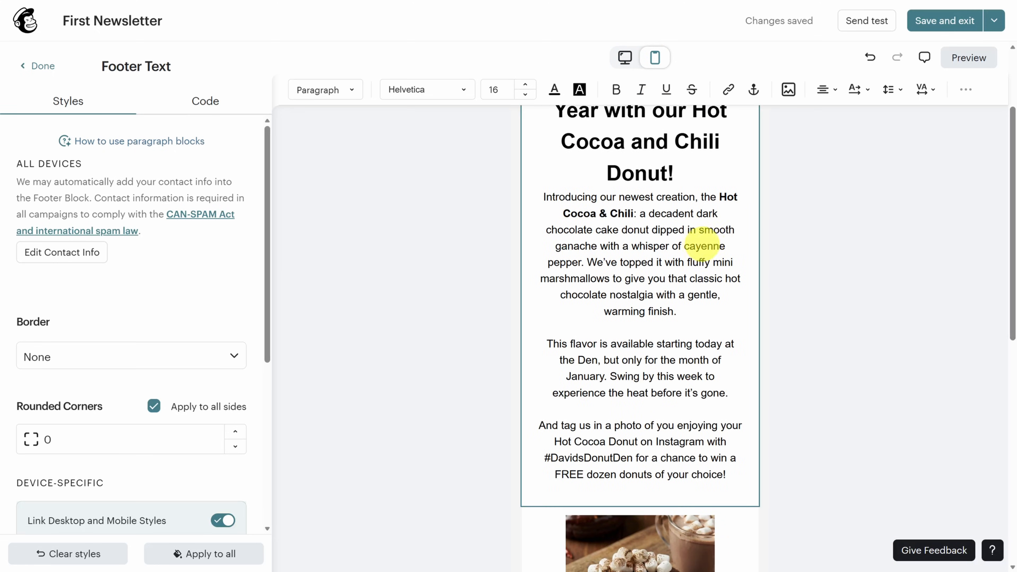
left_click(665, 248)
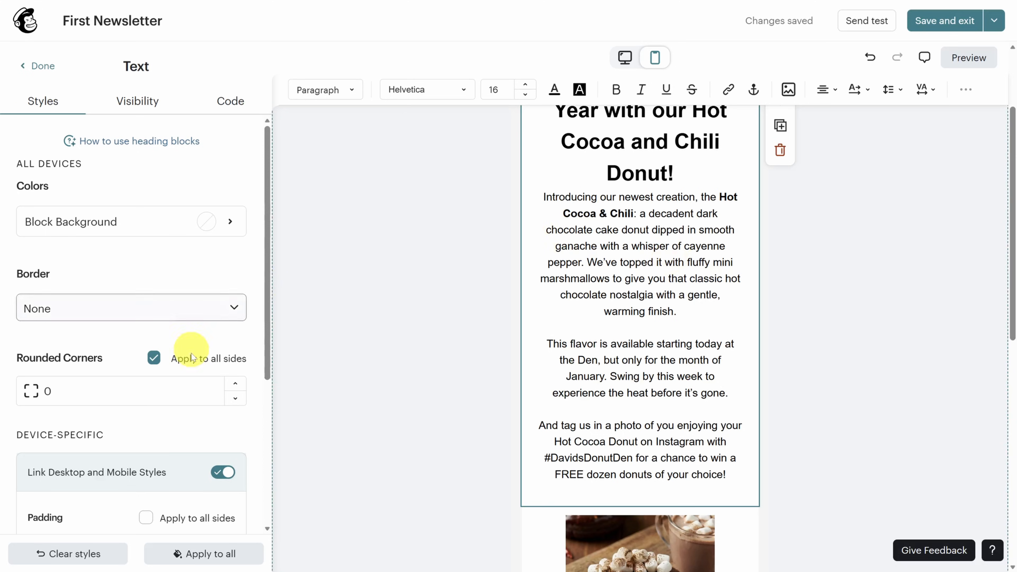
left_click(223, 473)
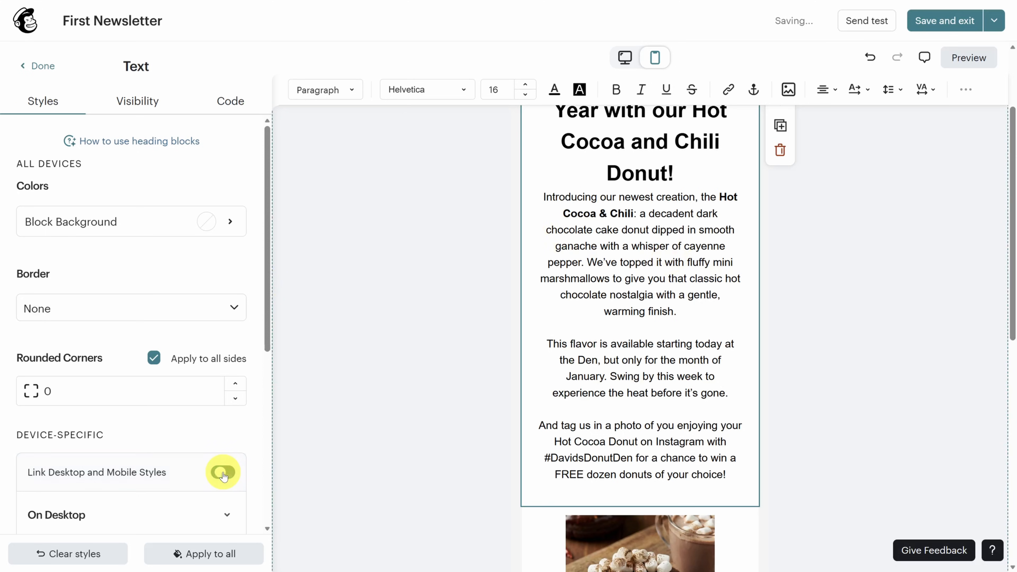
scroll(229, 434, "down", 5)
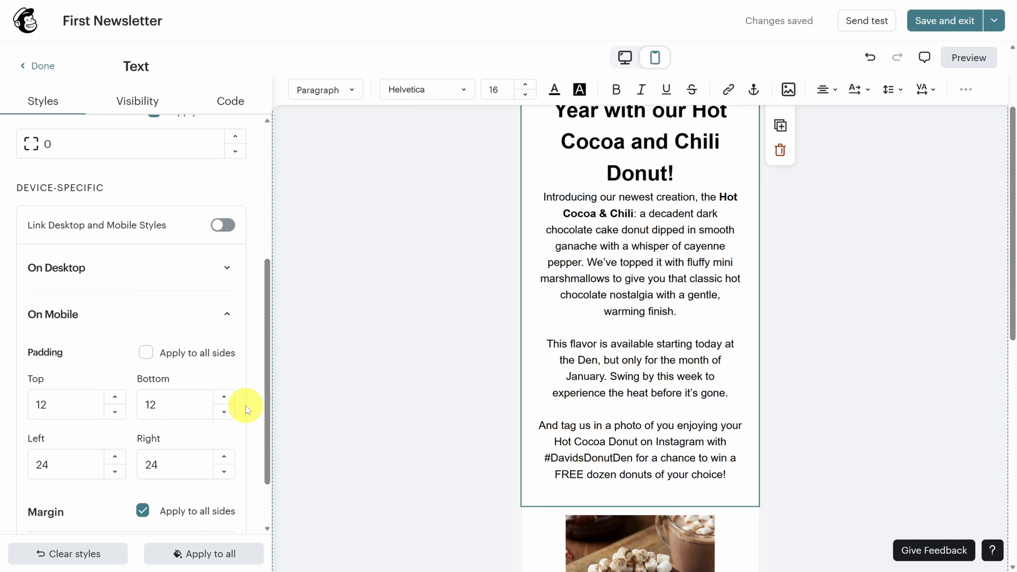
scroll(245, 406, "down", 3)
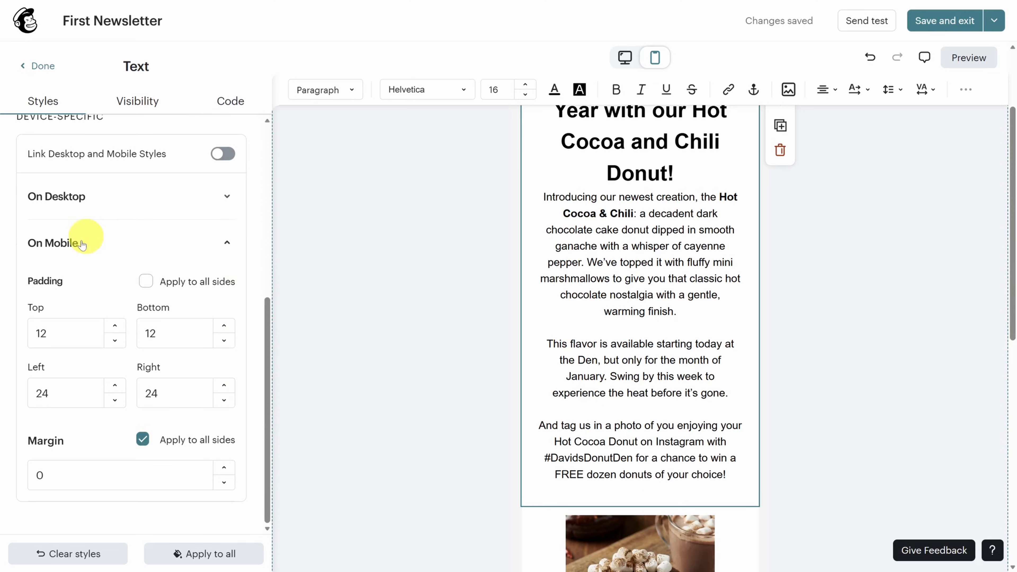
left_click(228, 197)
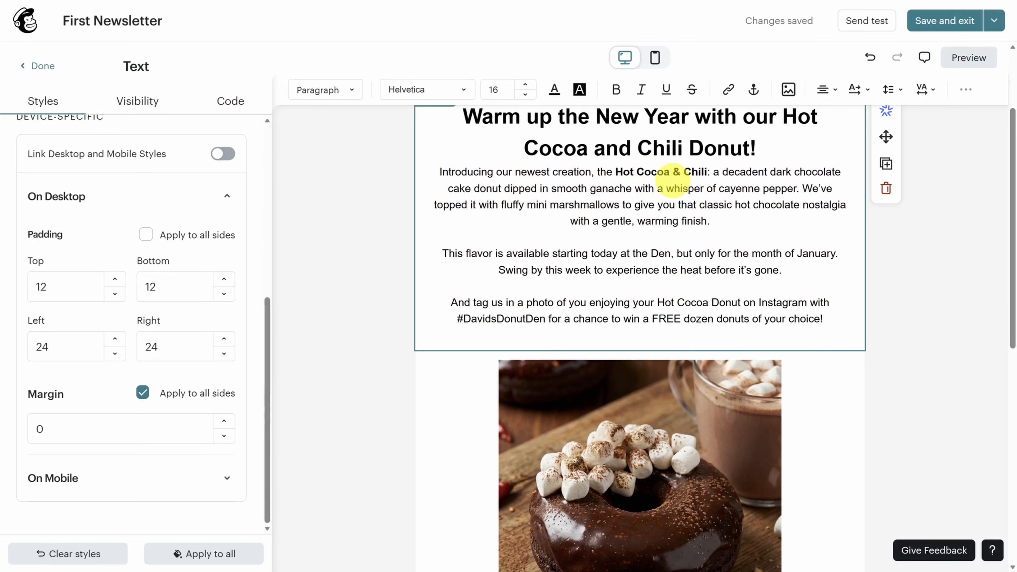
- Send a test of the newsletter to your own e-mail address
left_click(866, 22)
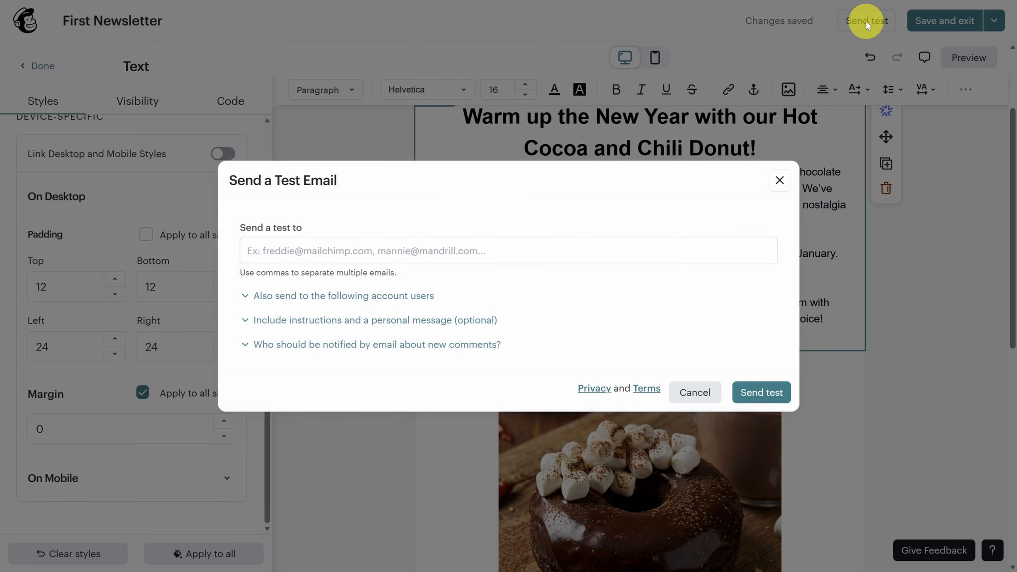
left_click(620, 252)
left_click(755, 394)
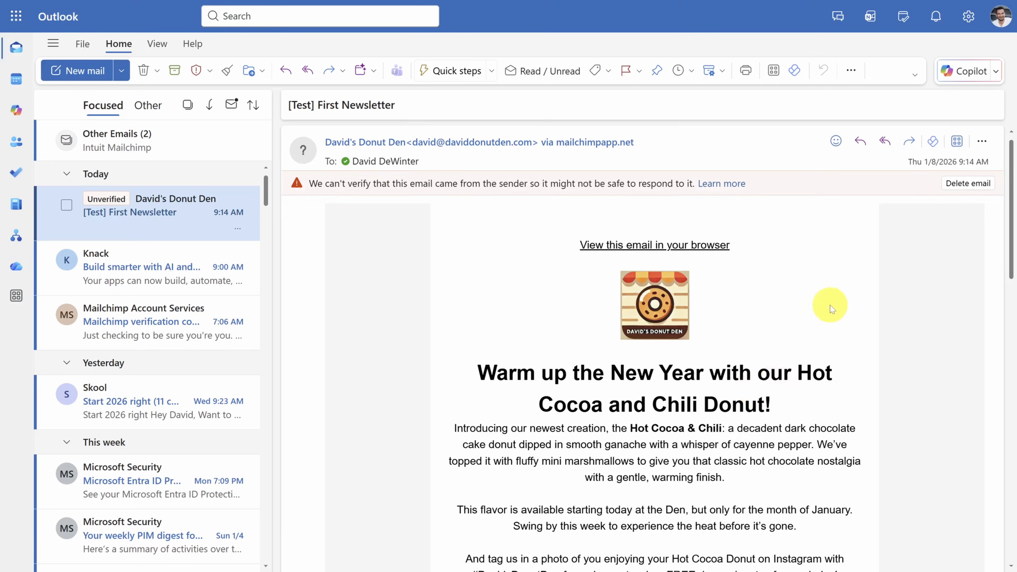
scroll(831, 296, "down", 7)
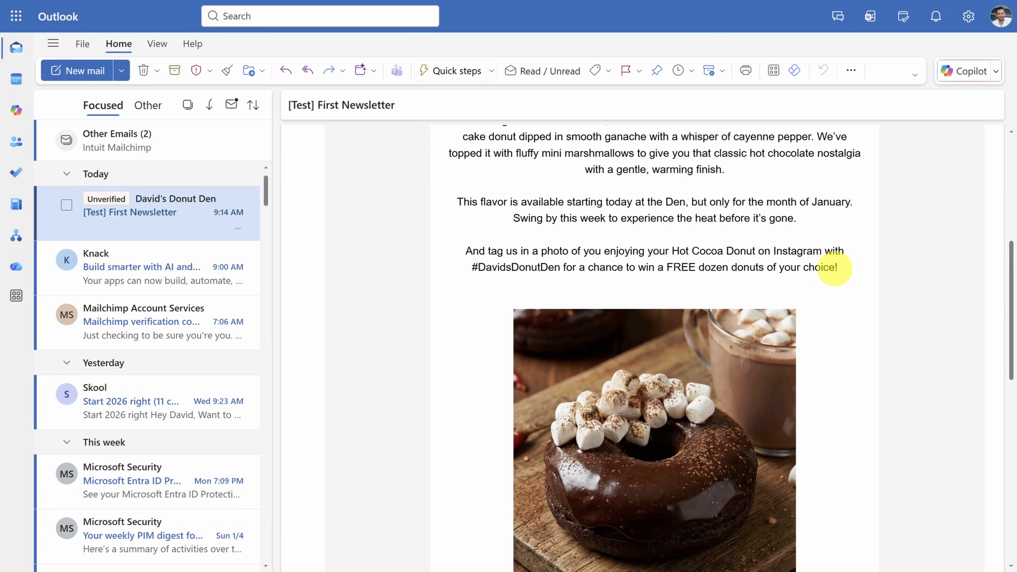
- Inspect the [Test] First Newsletter email's mailchimpapp.net sending domain and sender contact card
scroll(834, 268, "up", 7)
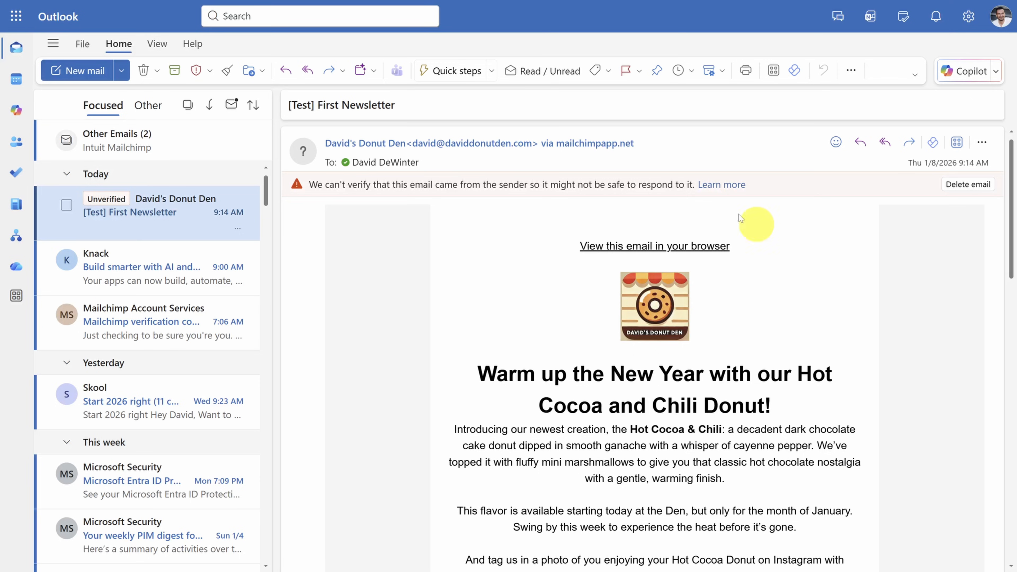
left_click_drag(557, 143, 674, 144)
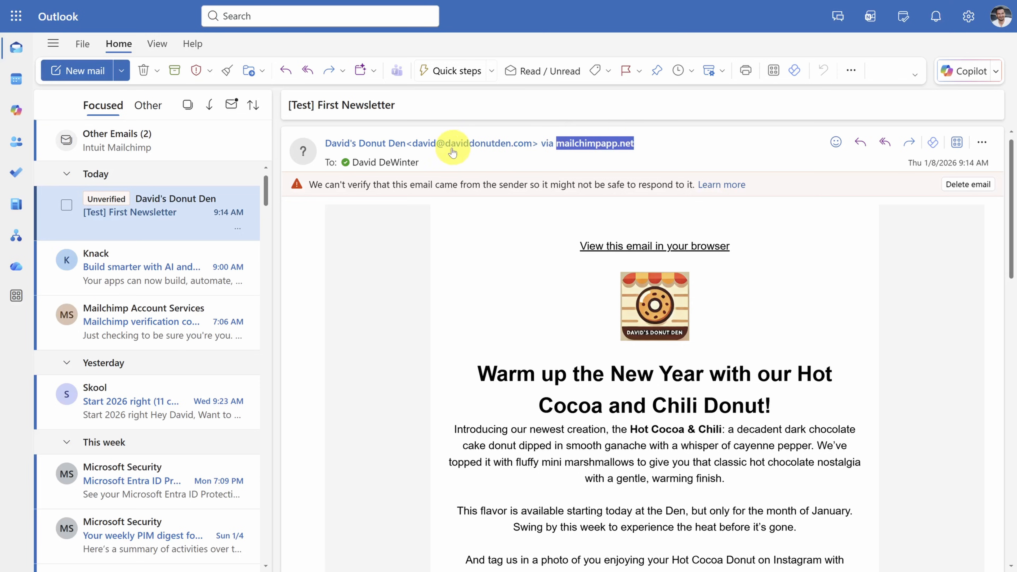
left_click_drag(446, 144, 532, 148)
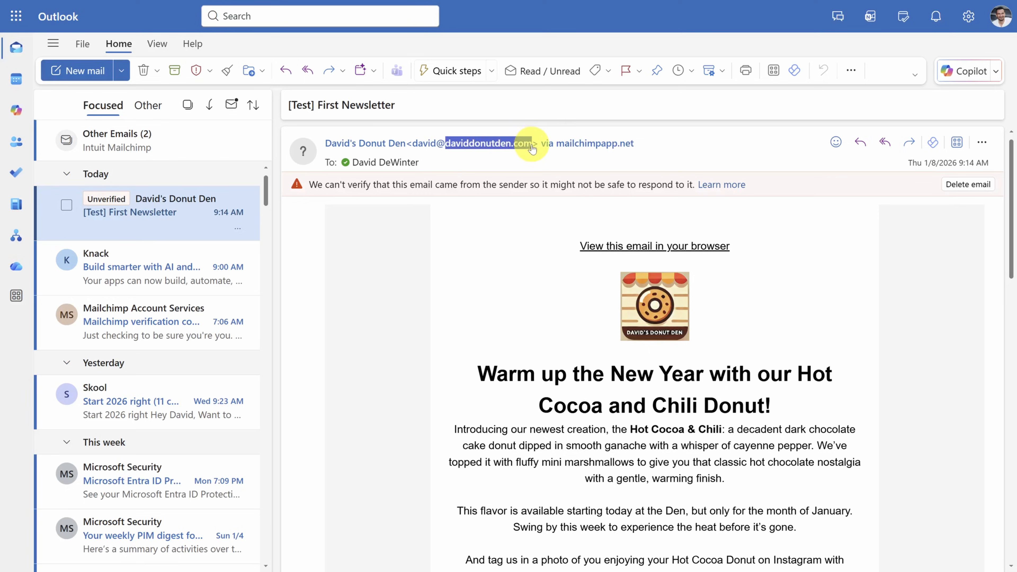
left_click(568, 143)
left_click(886, 261)
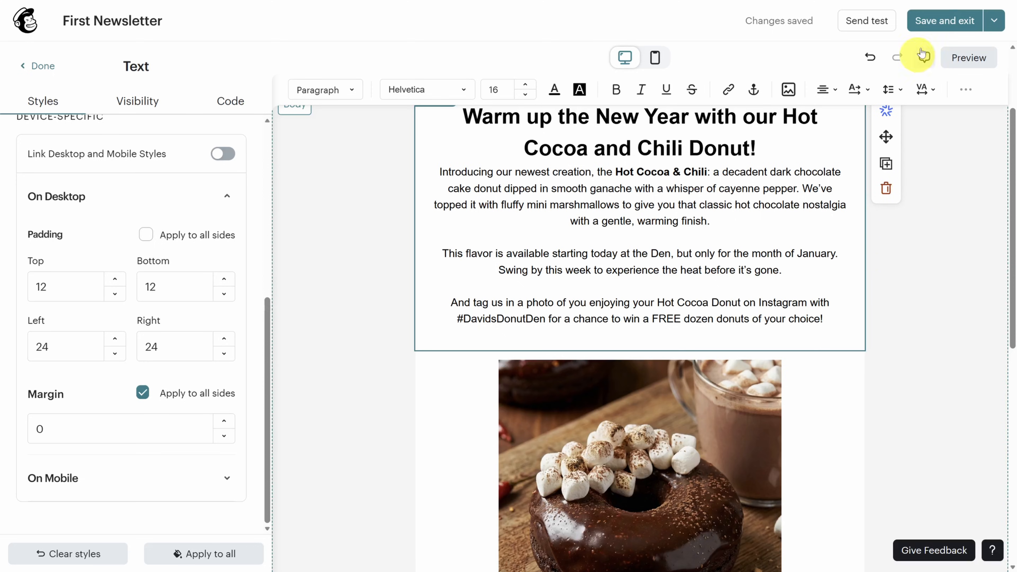
- Save and exit the design, choosing Finish later to keep First Newsletter as a draft
left_click(941, 21)
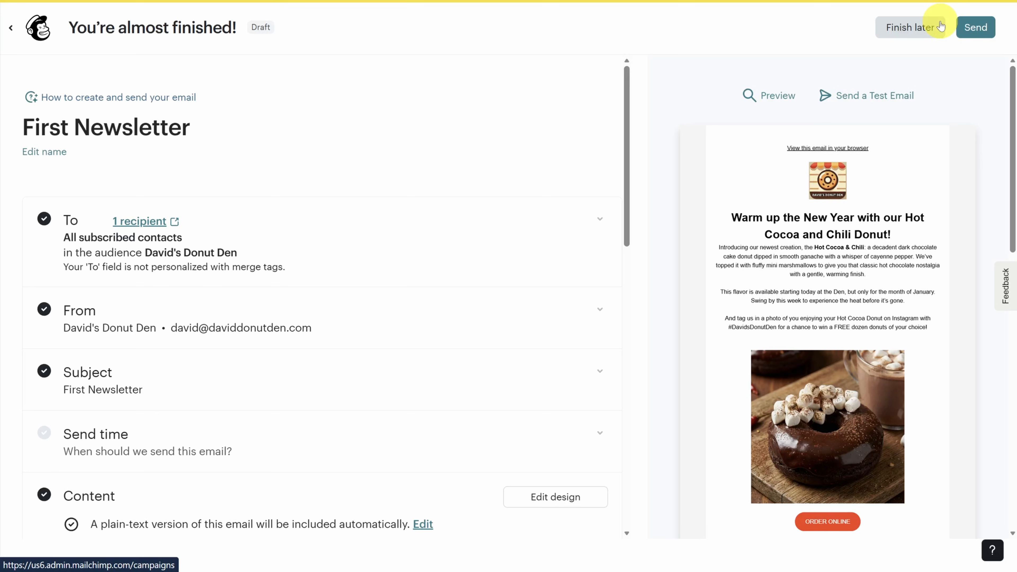
left_click(907, 30)
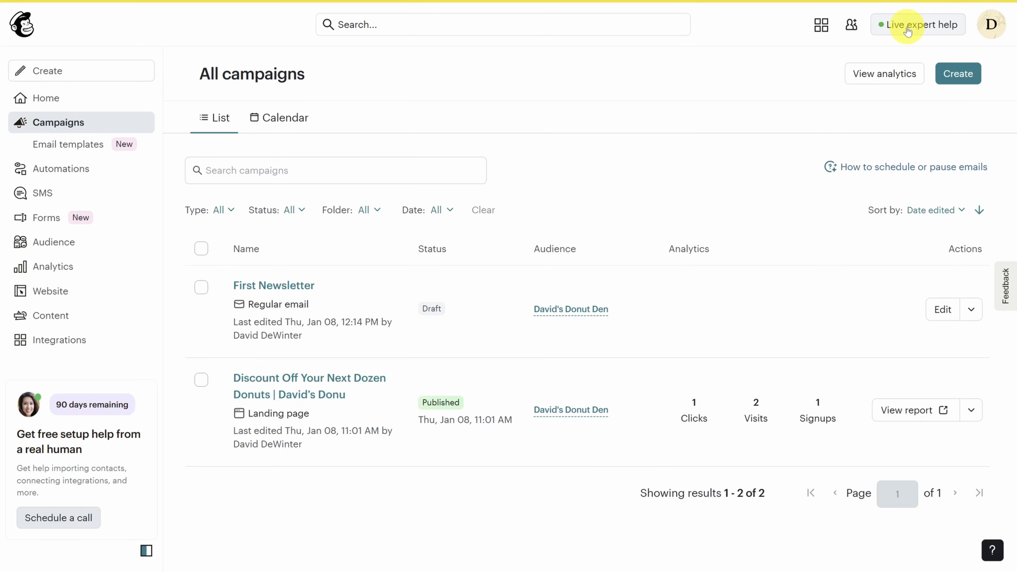
- Go to Account & billing and view the Domains tab showing daviddonutden.com unauthenticated
left_click(992, 28)
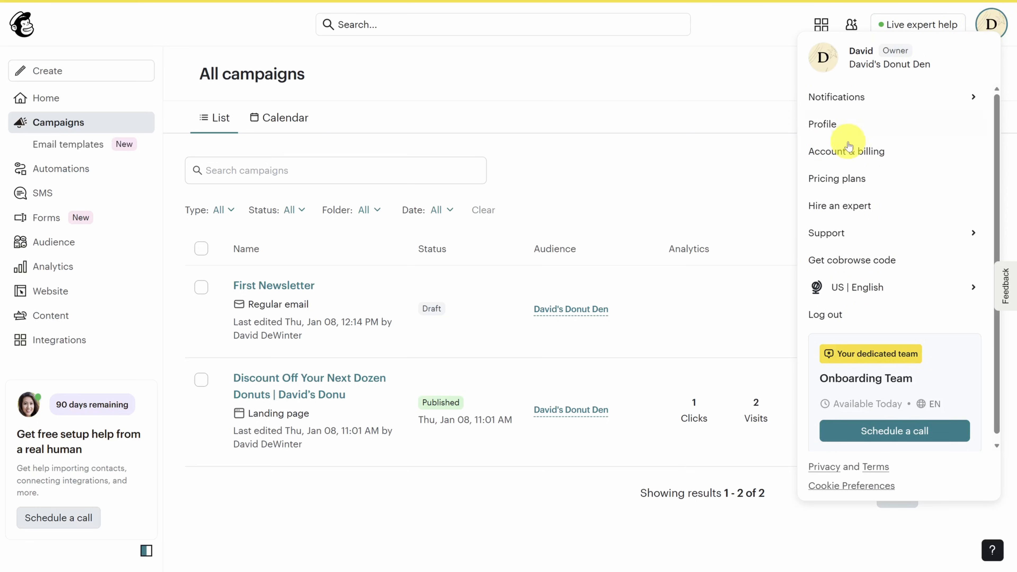
left_click(852, 152)
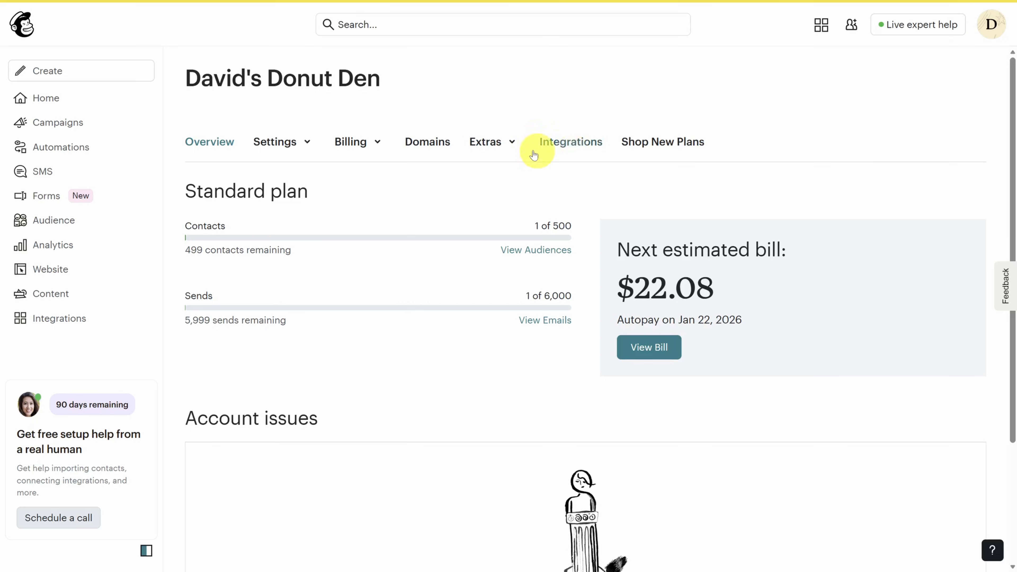
left_click(425, 143)
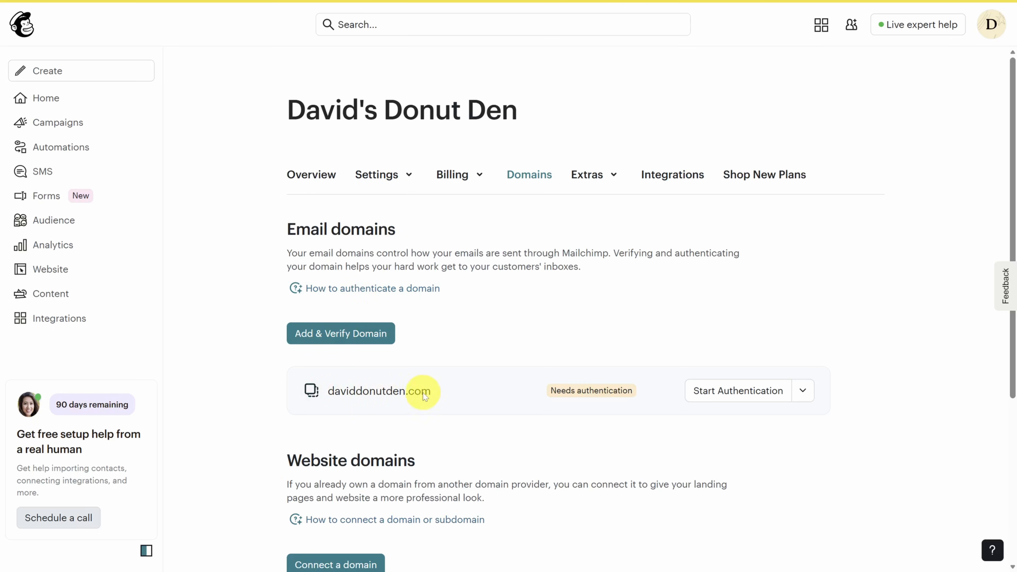
scroll(397, 373, "down", 2)
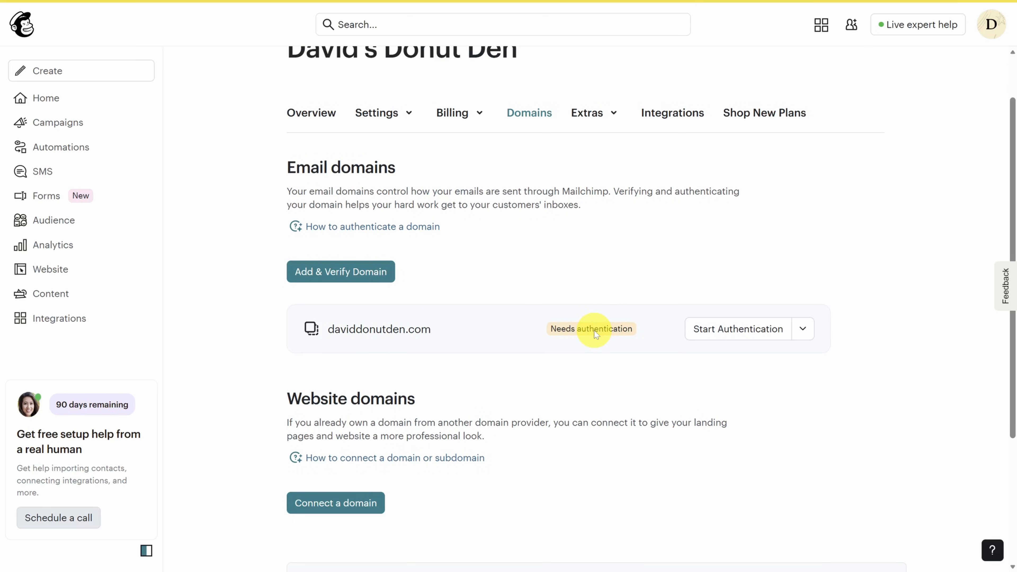
- Authenticate daviddonutden.com through Entri's automatic setup, submitting the provider's verification code
left_click(762, 331)
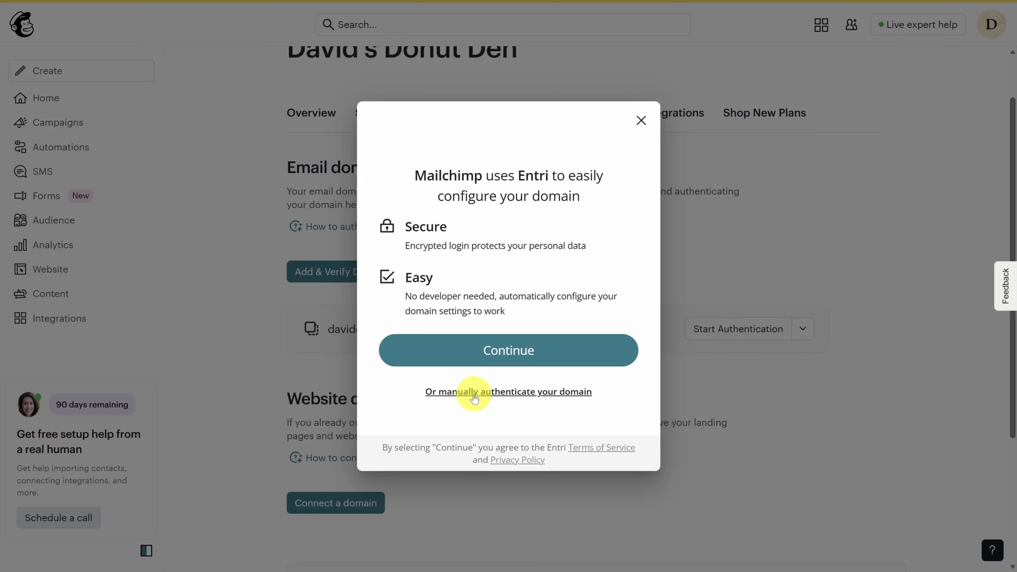
left_click(512, 354)
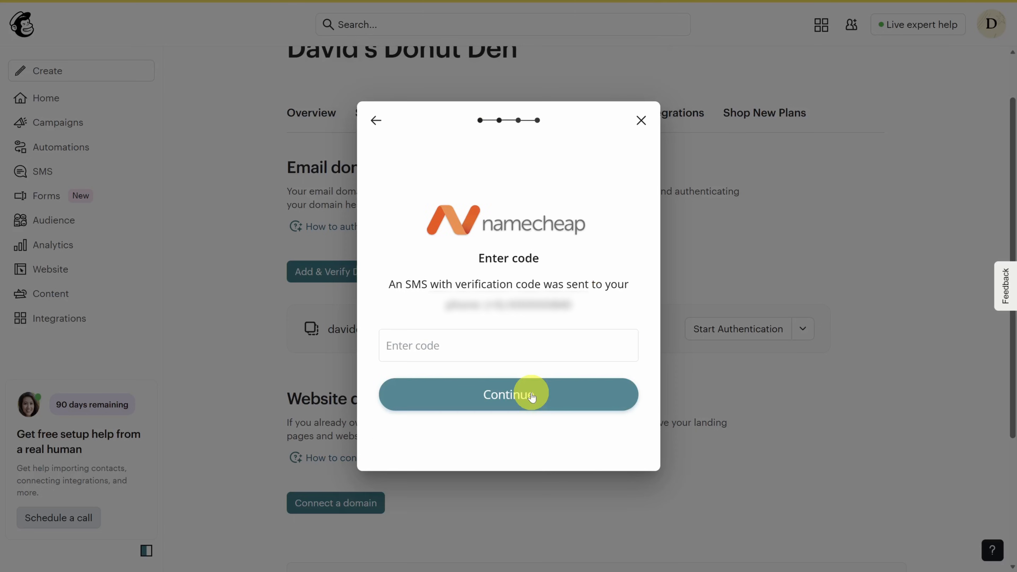
left_click(532, 396)
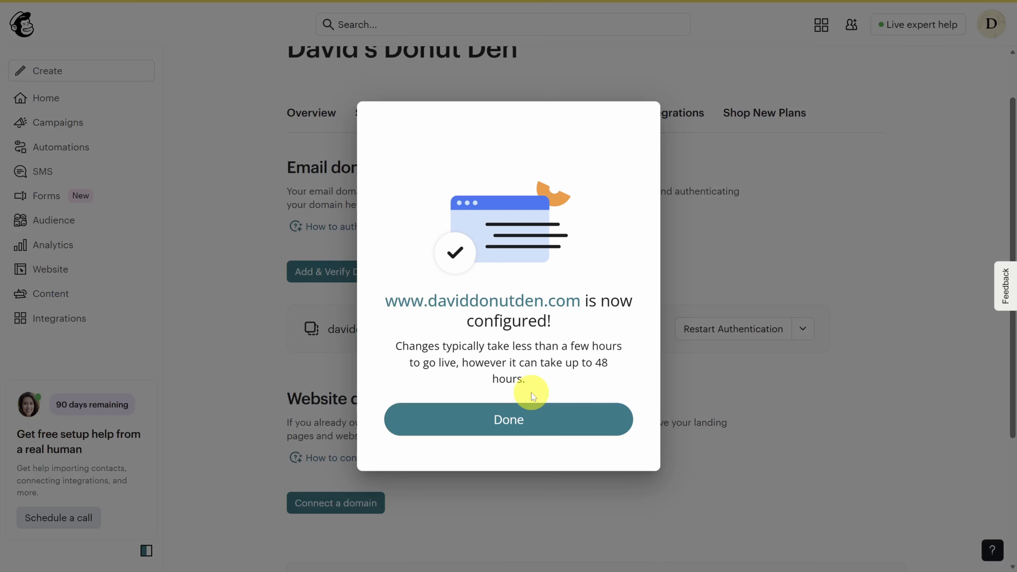
left_click(522, 416)
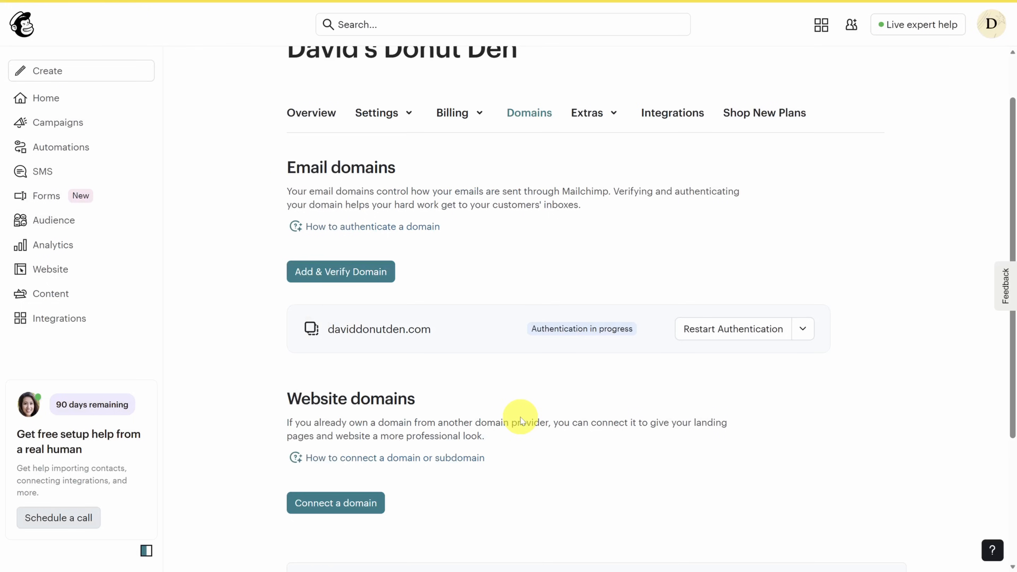
- From the campaigns list, dismiss the authentication notice and open the First Newsletter draft
left_click(68, 123)
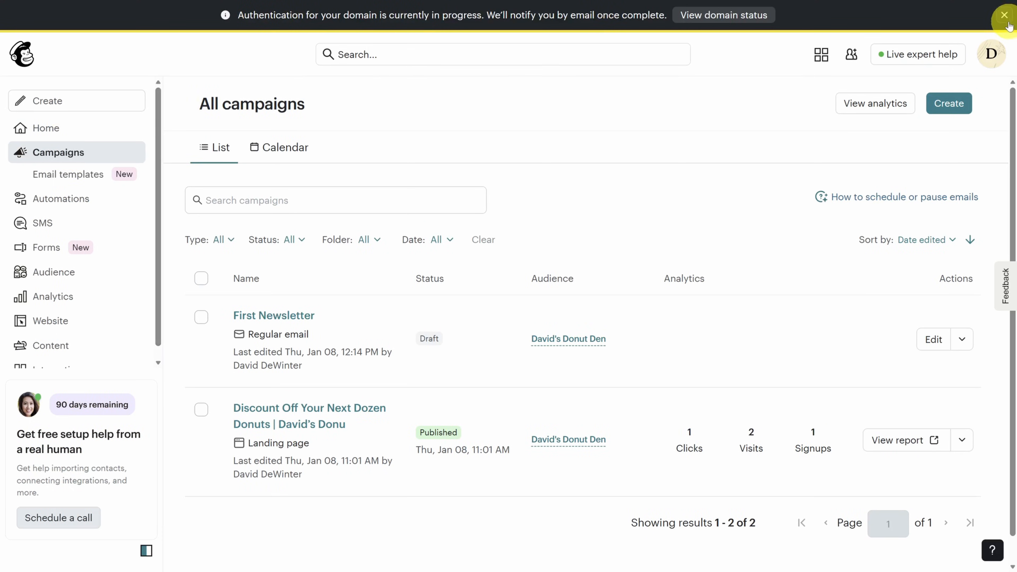
left_click(1004, 15)
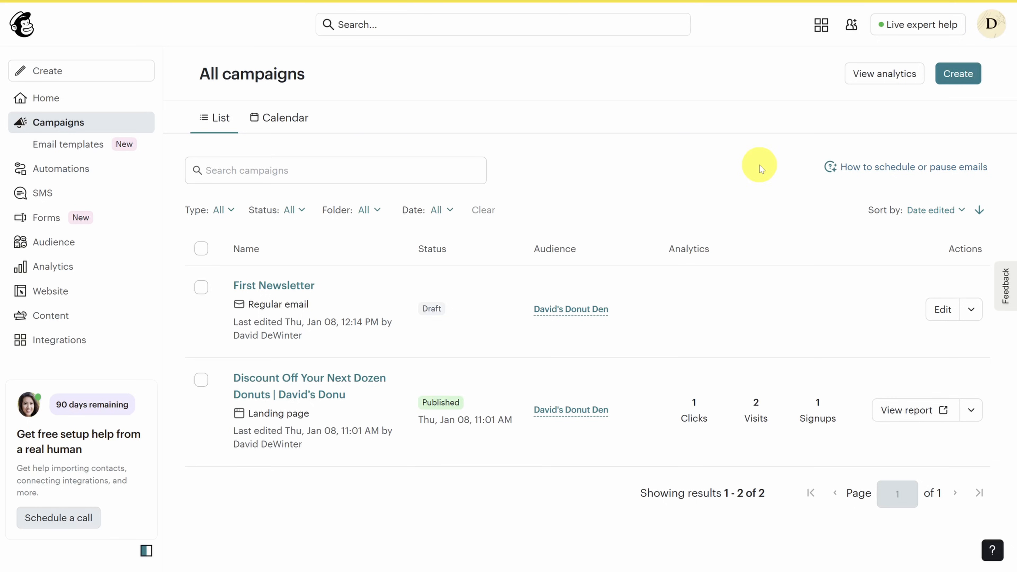
left_click(943, 310)
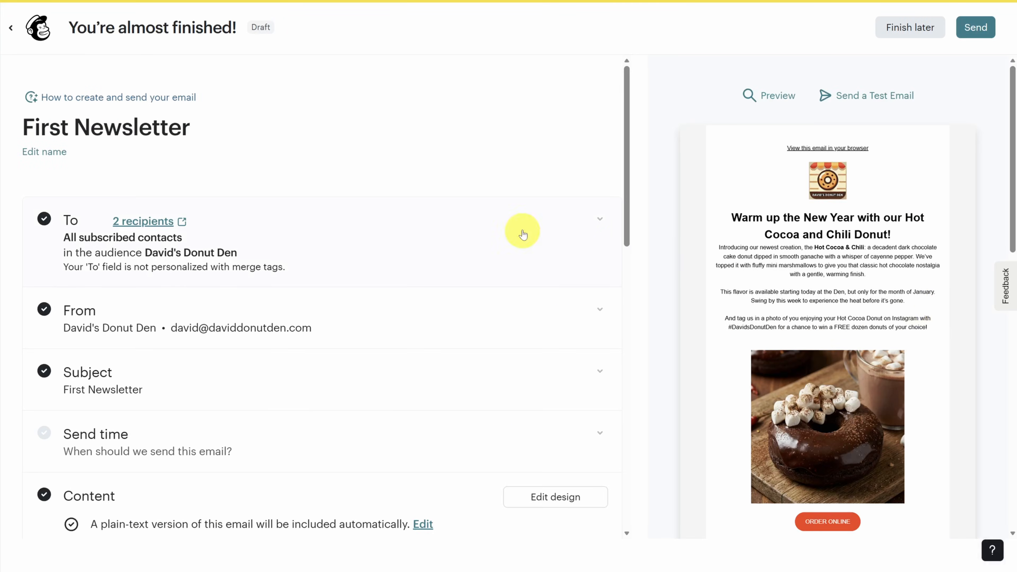
- Personalize the To field with the *|FNAME|* merge tag and save it
left_click(346, 246)
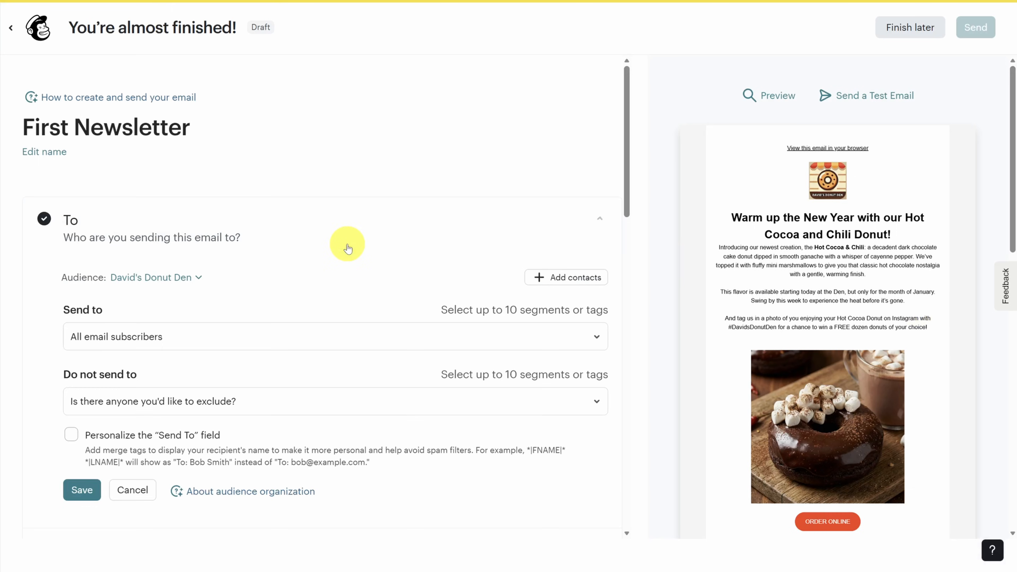
scroll(346, 246, "down", 2)
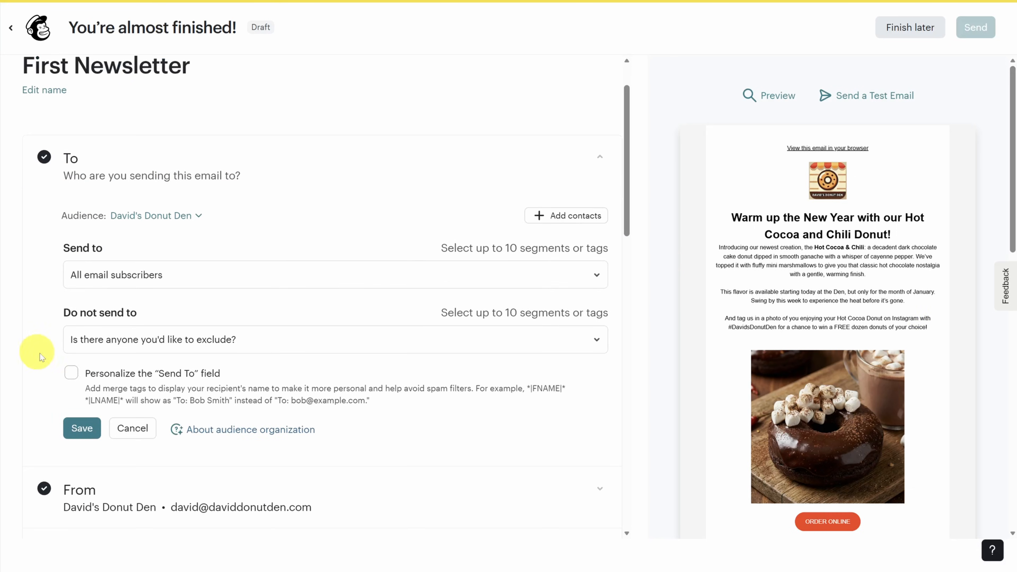
left_click(71, 374)
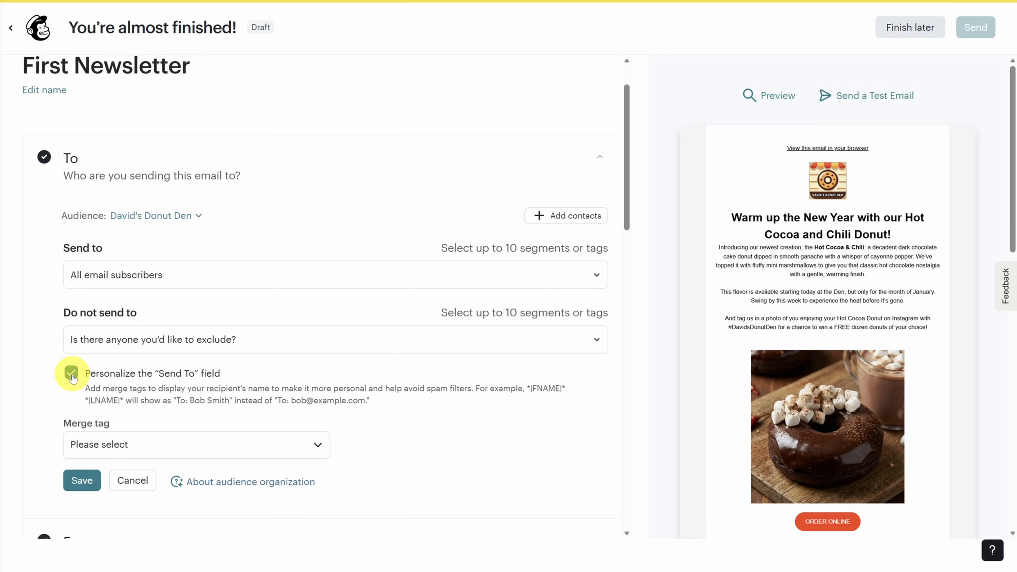
left_click_drag(176, 401, 377, 401)
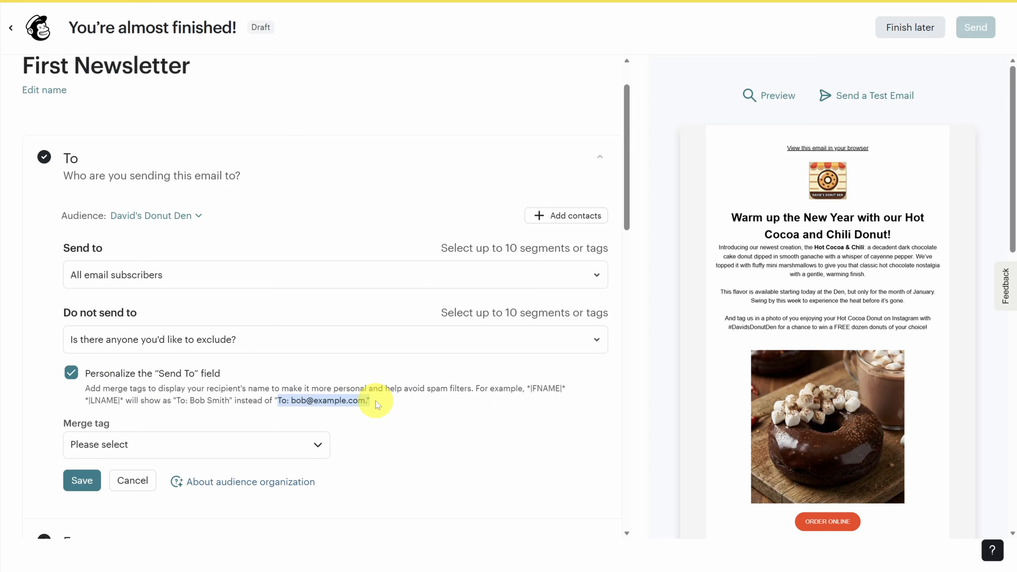
left_click(257, 447)
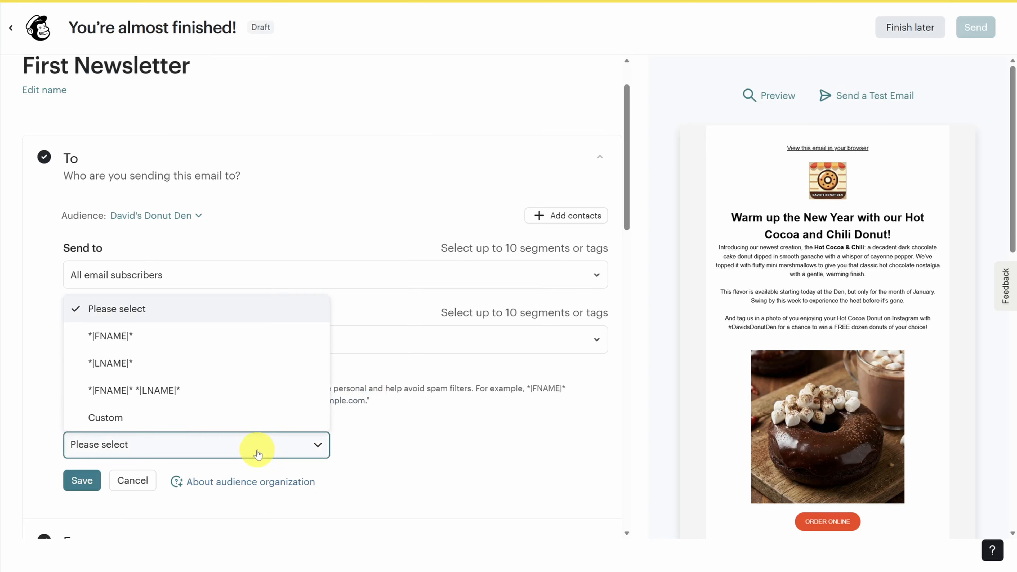
left_click(158, 337)
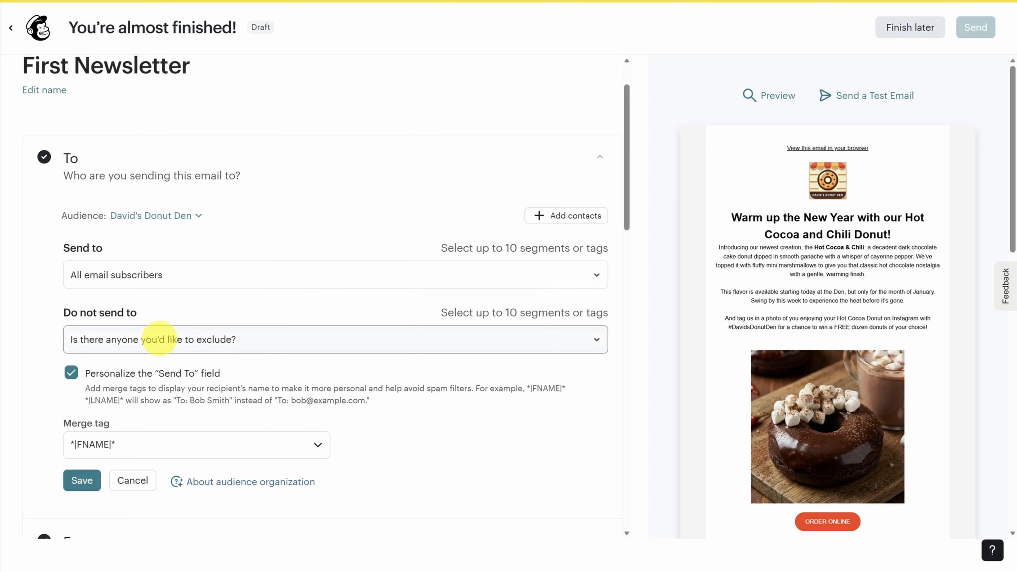
left_click(82, 480)
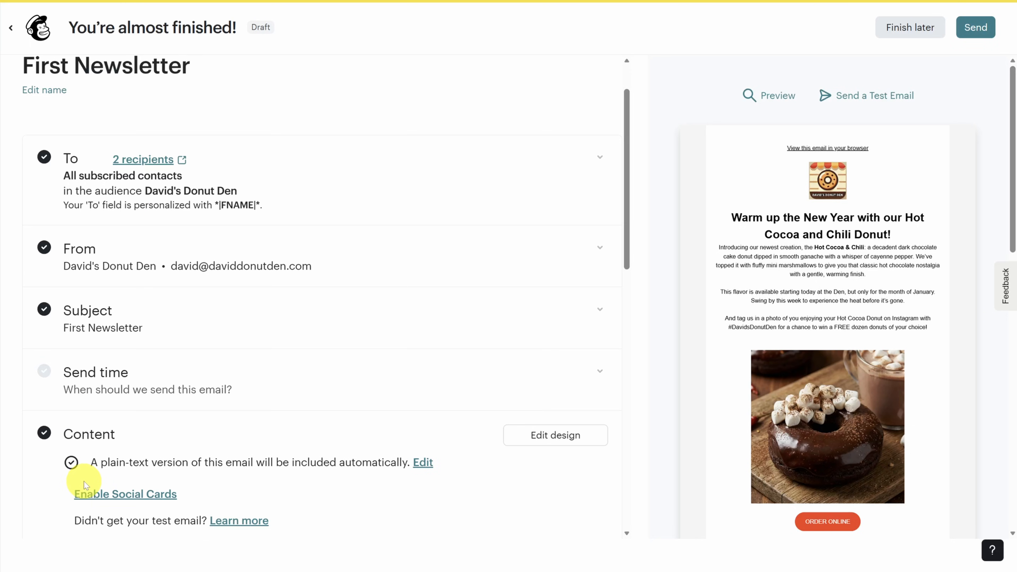
- Start editing the sender name, then cancel without changing it
left_click(370, 252)
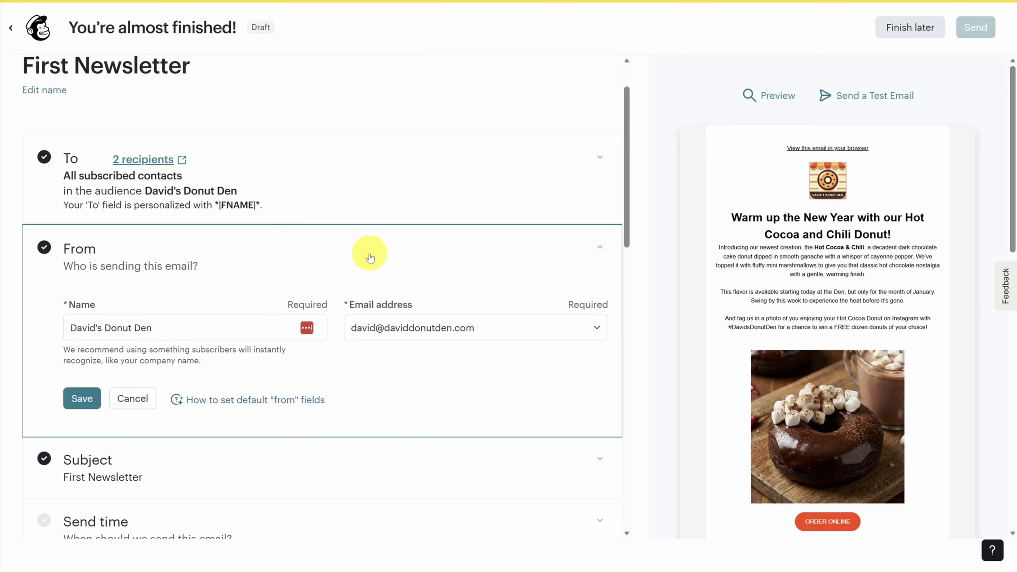
left_click(72, 328)
type("David from")
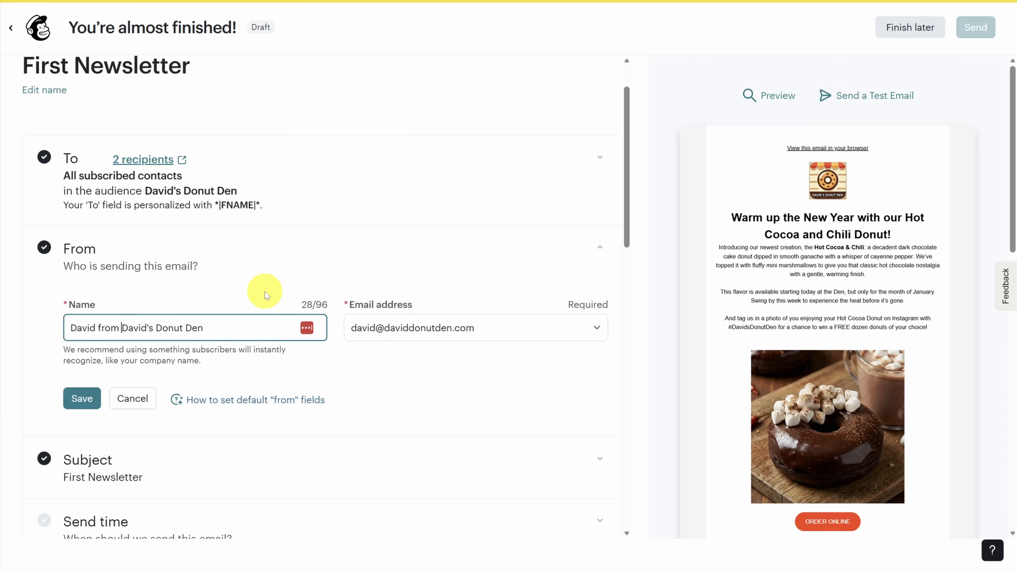
left_click(132, 398)
- Set subject 'Announcing Our Newest Limited Edition Donut!' with preview text 'Chocolatey details inside...' and save
left_click(352, 299)
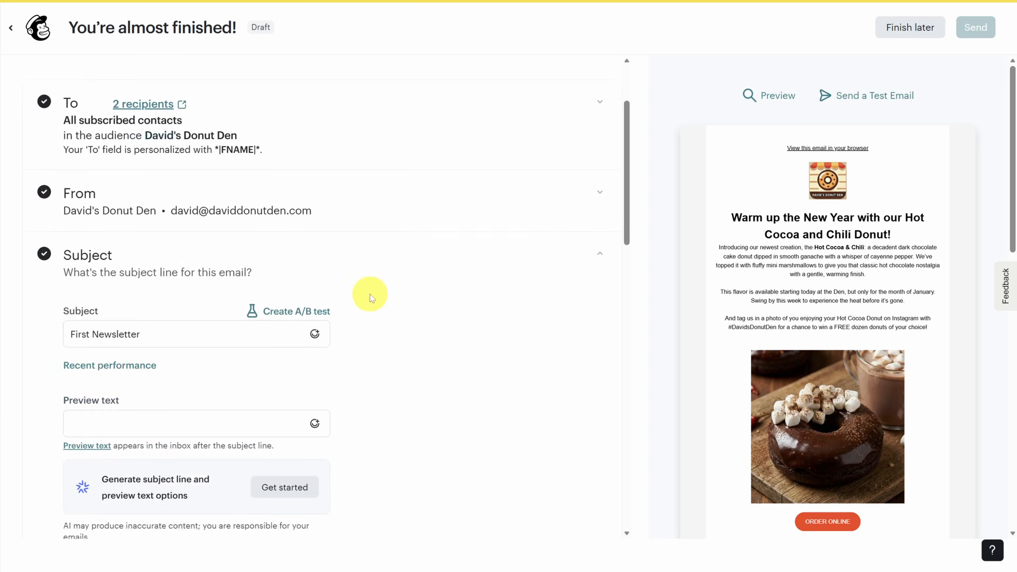
scroll(422, 301, "down", 4)
left_click(207, 204)
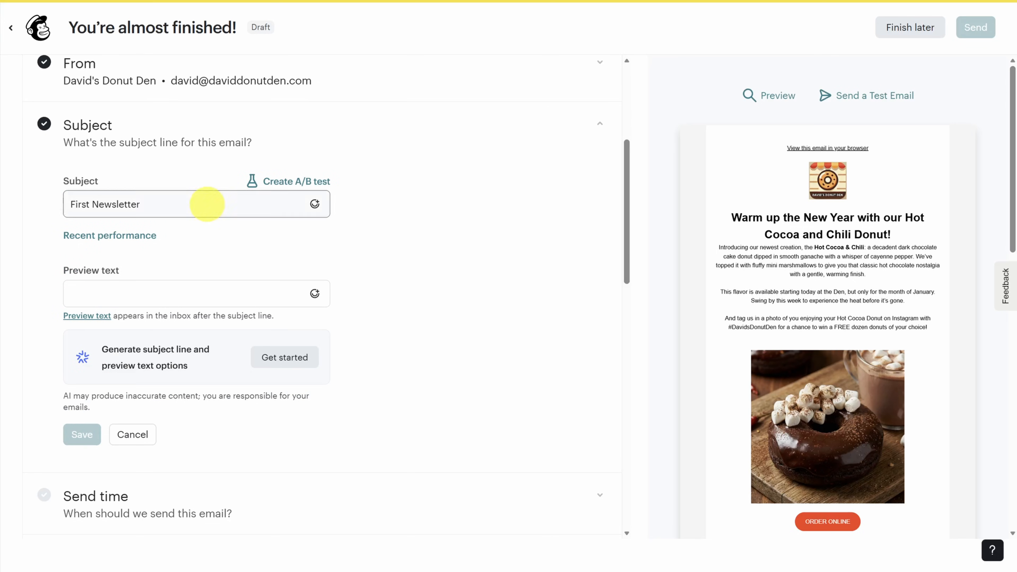
key("ctrl+a")
type("Announcing Our Newest Limited Edition Donut!")
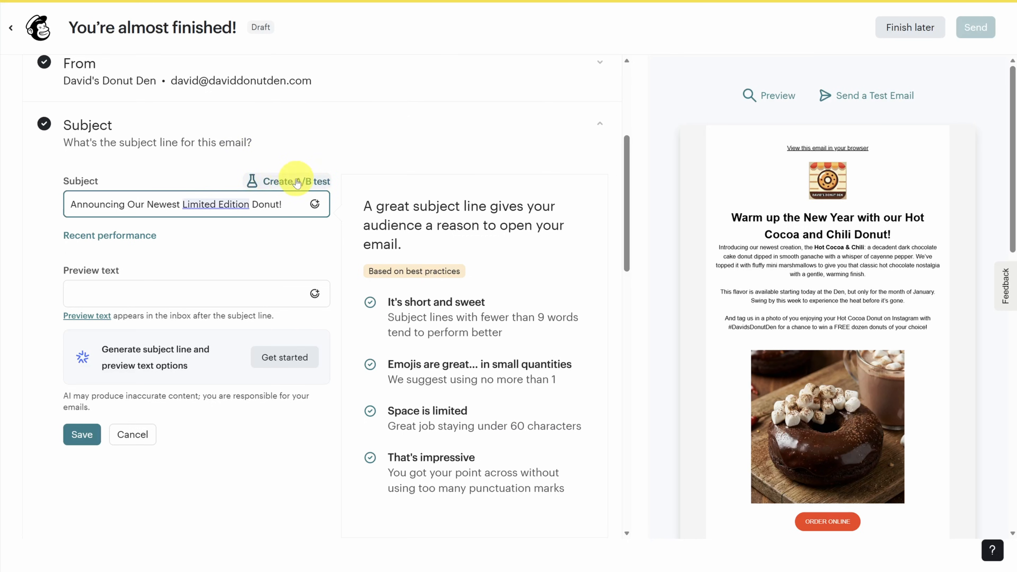
left_click(192, 296)
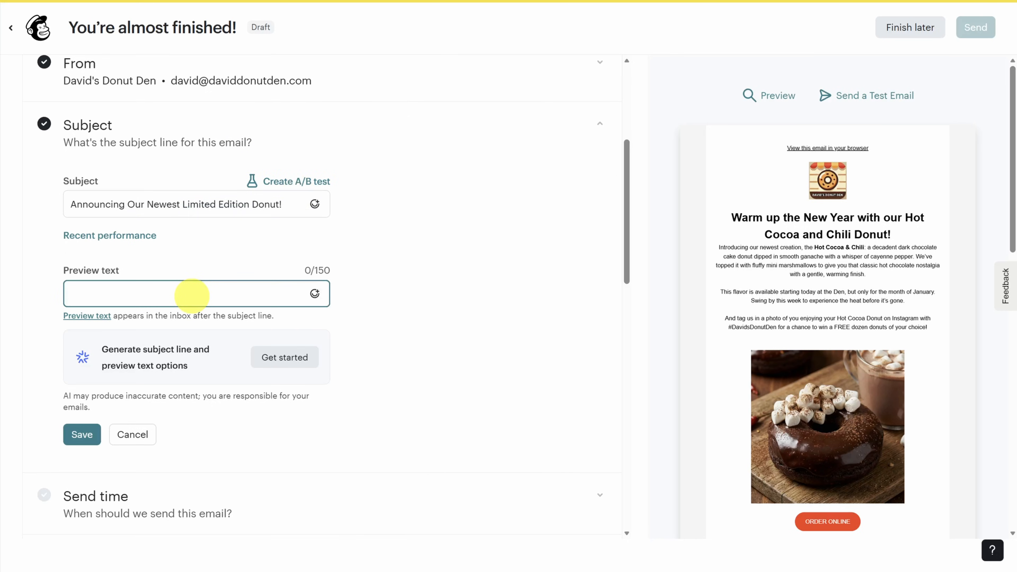
type("Chocolatey details inside...")
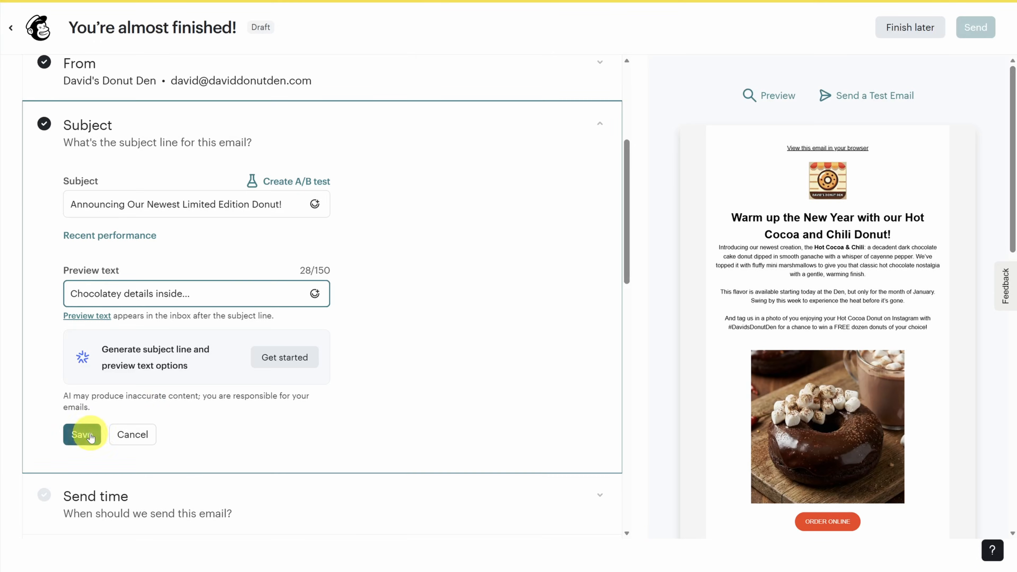
left_click(90, 435)
left_click(265, 499)
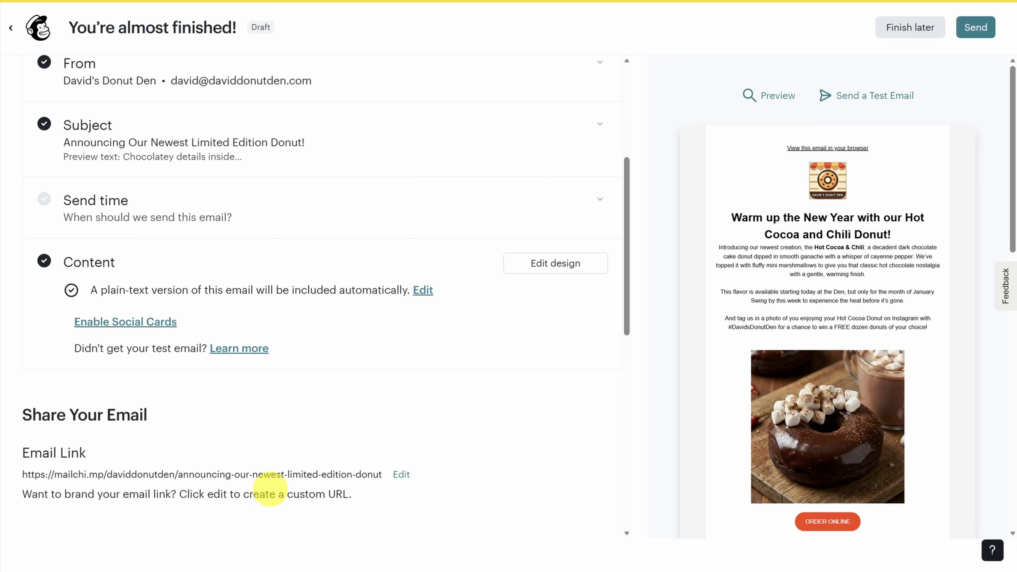
- Set the send time to Send now and send the newsletter to the 2 subscribers
left_click(266, 212)
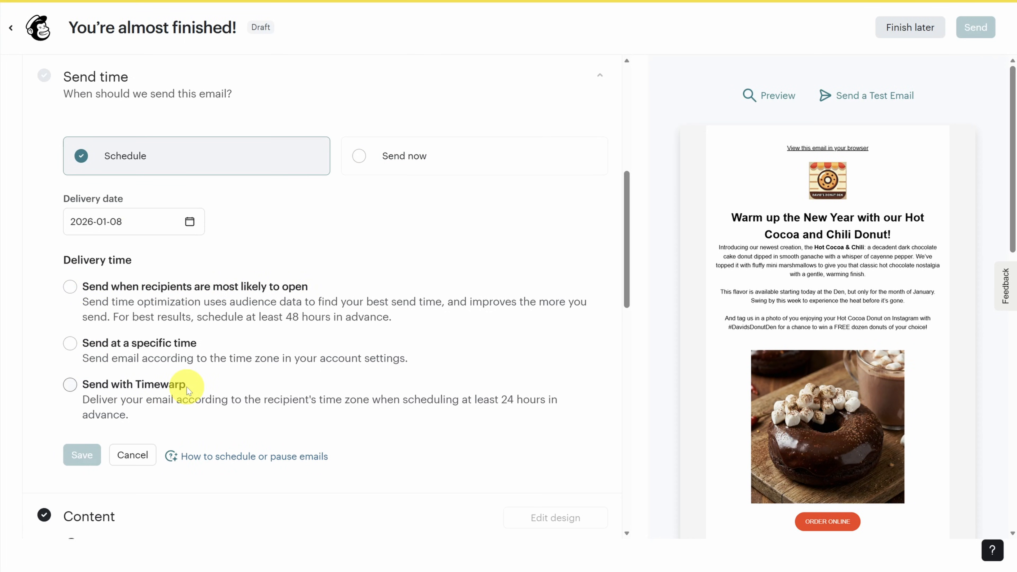
left_click(413, 155)
left_click(88, 210)
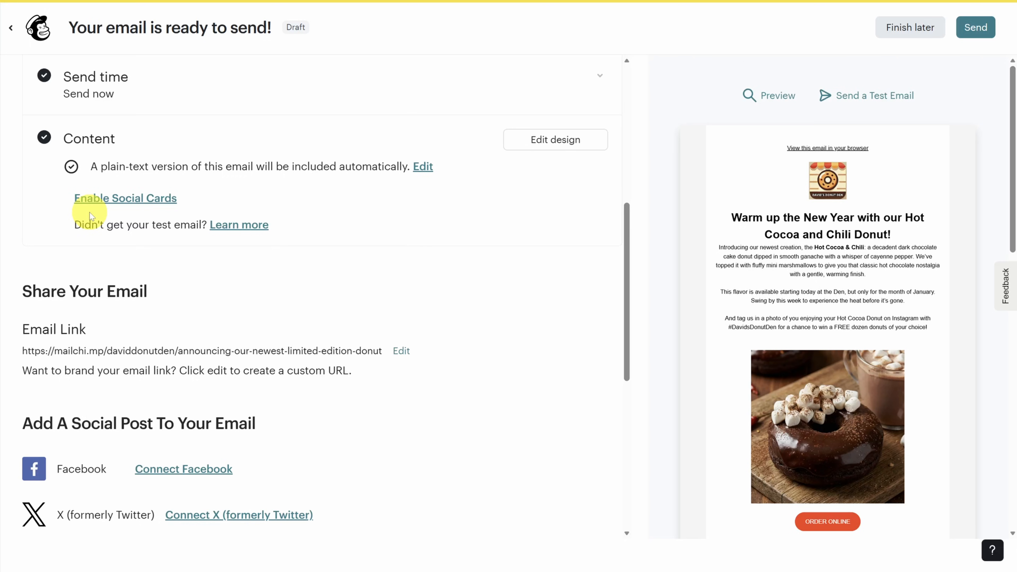
left_click(977, 28)
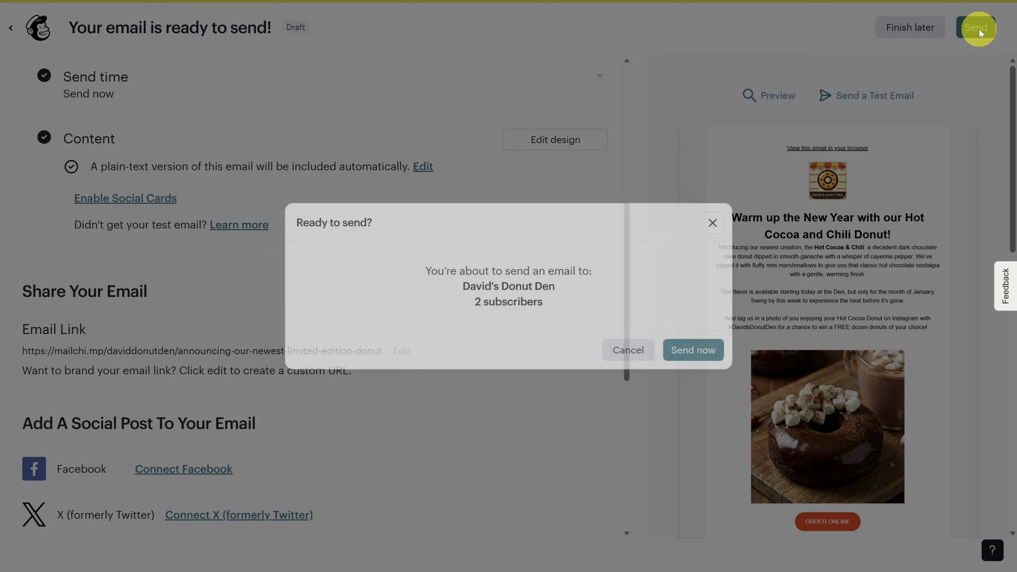
left_click(695, 353)
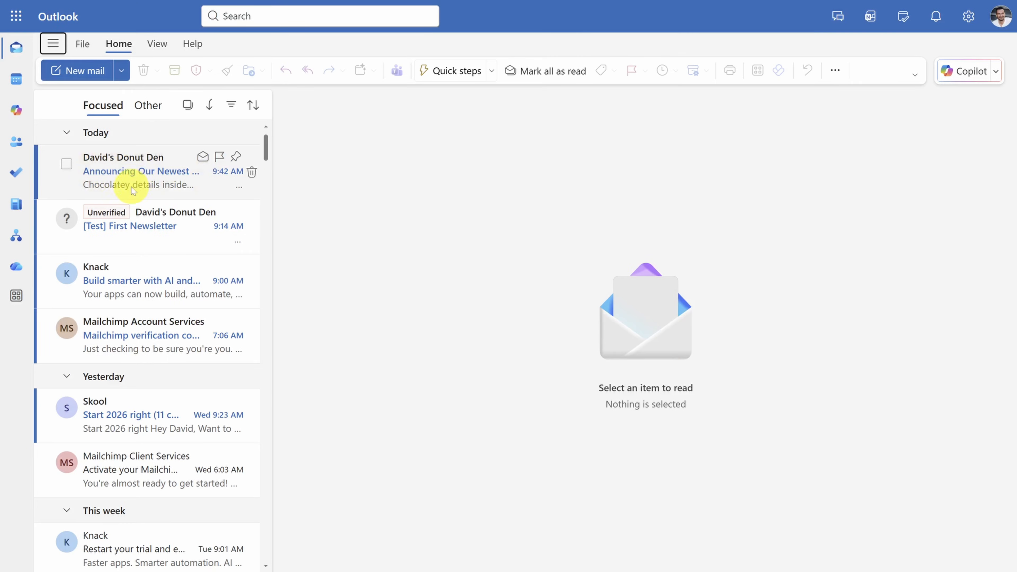
- Open the donut announcement email in Outlook and trust the sender so its images load
left_click(161, 186)
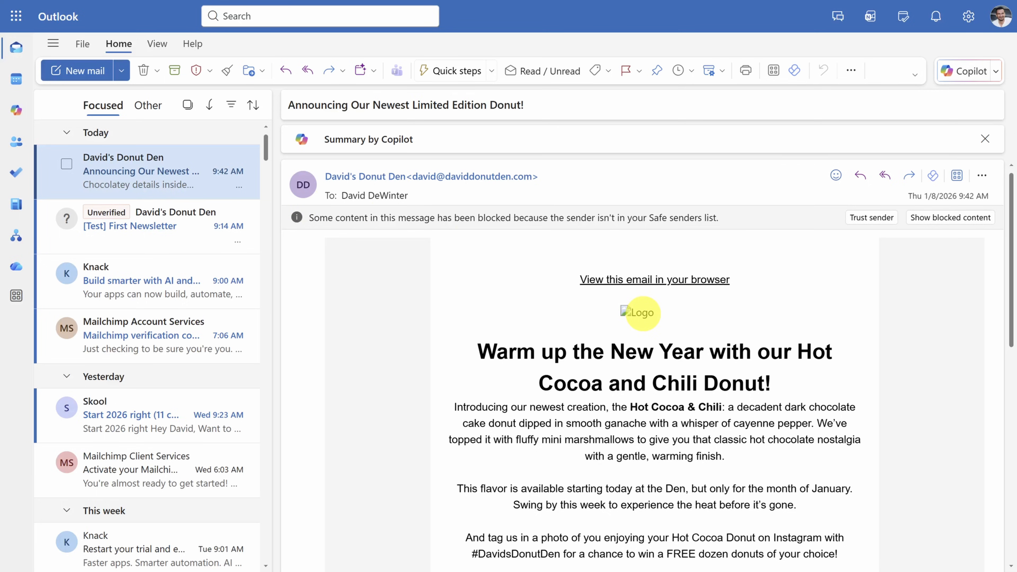
left_click(876, 218)
scroll(693, 279, "down", 5)
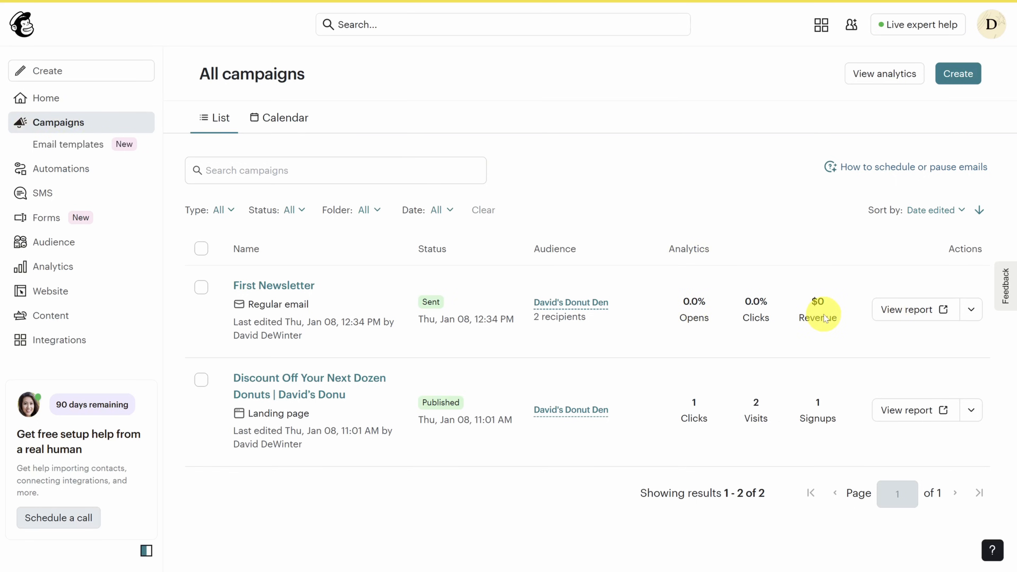
- Review the First Newsletter email report's click performance, top links and peer benchmarking
left_click(914, 311)
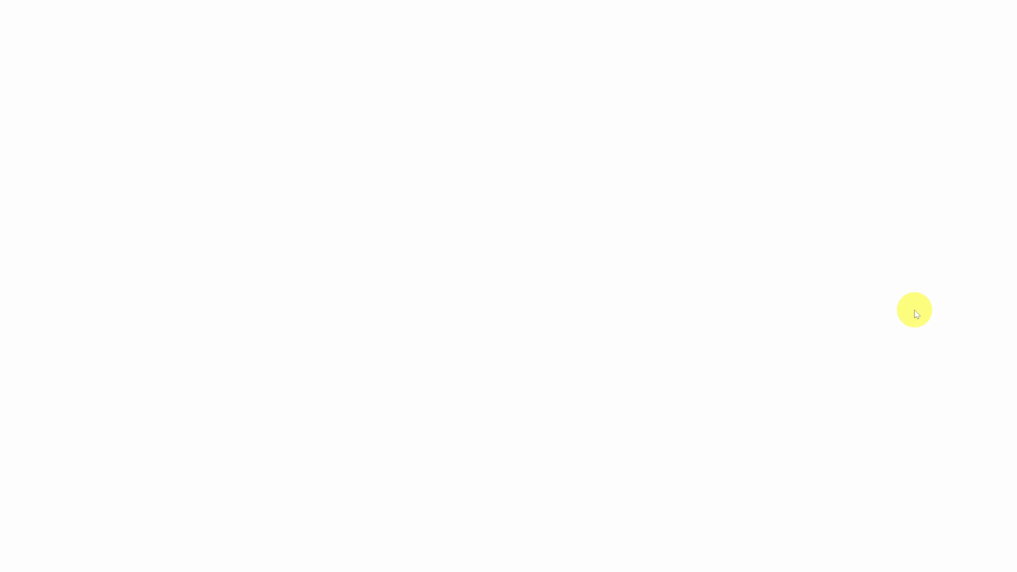
scroll(522, 230, "down", 6)
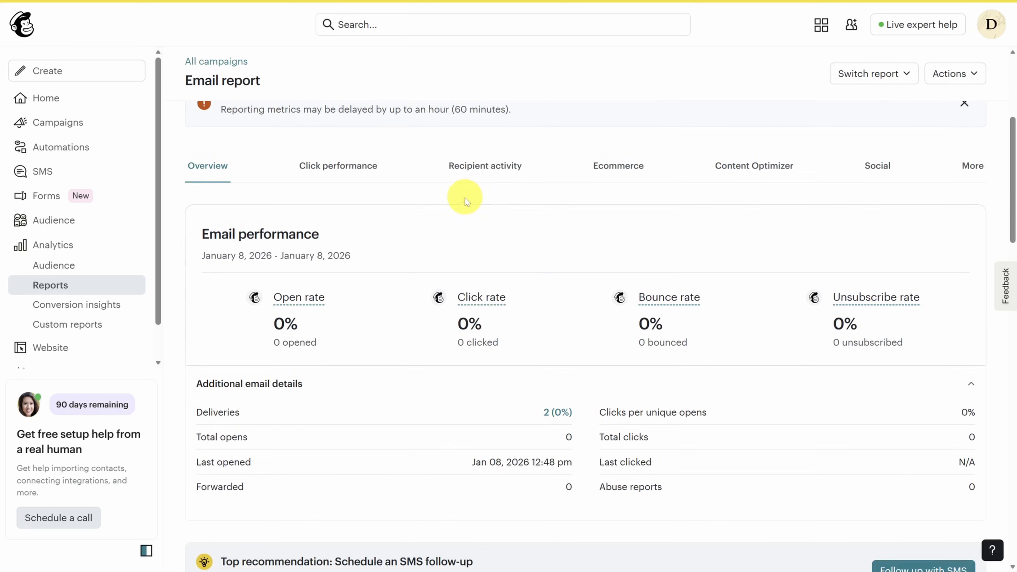
scroll(456, 232, "up", 2)
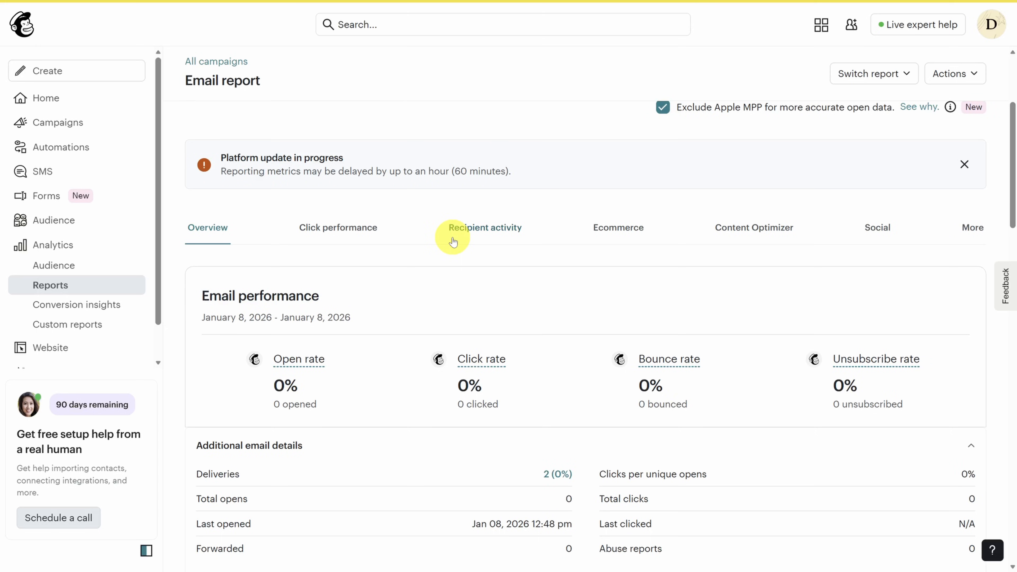
scroll(449, 230, "down", 3)
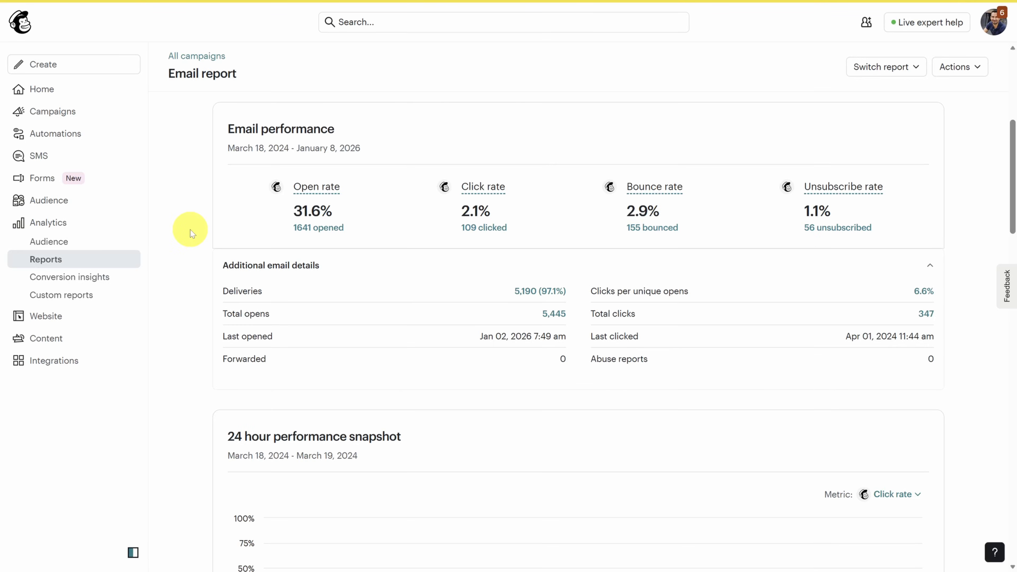
scroll(189, 230, "down", 15)
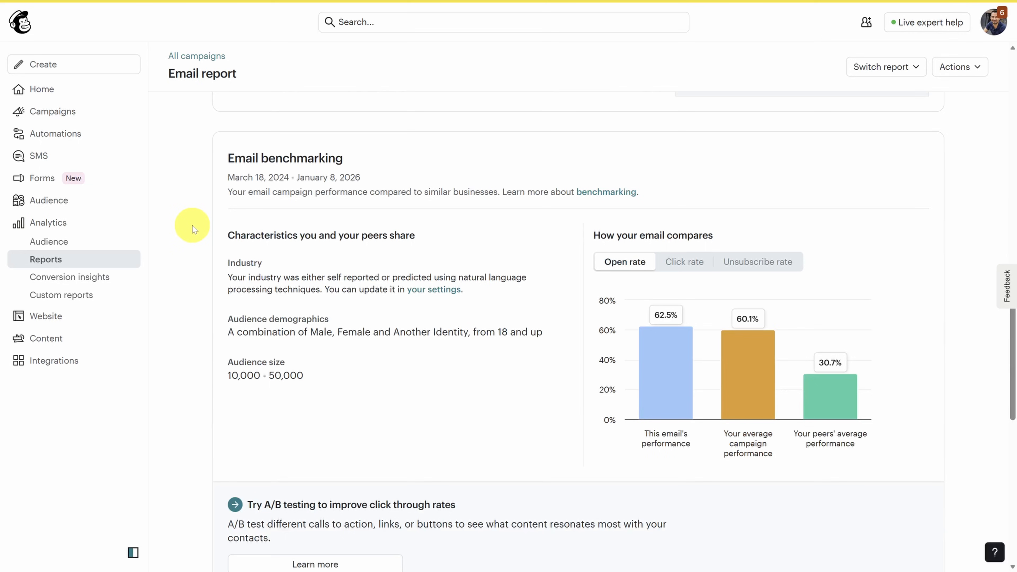
scroll(192, 225, "down", 2)
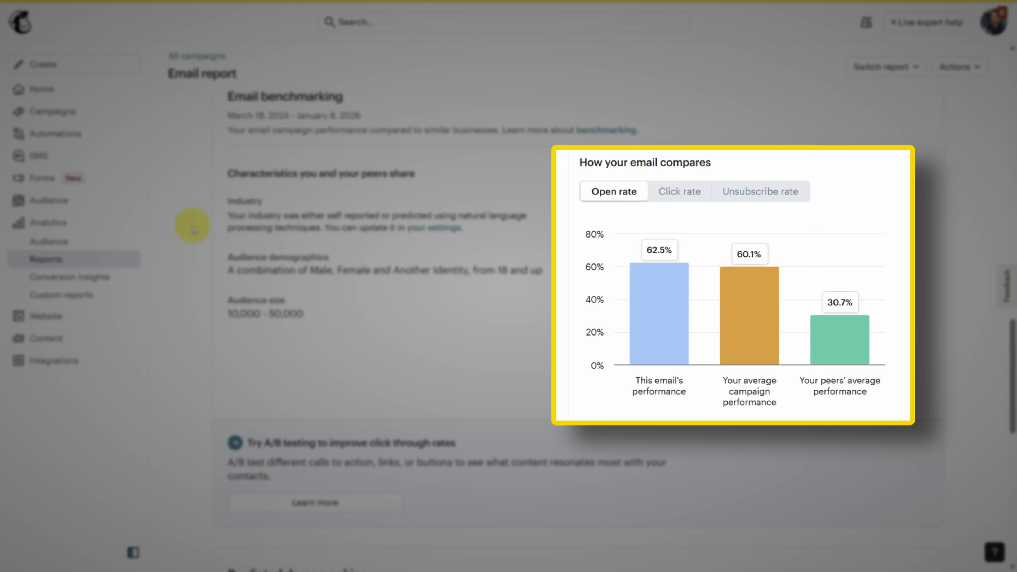
scroll(193, 227, "up", 2)
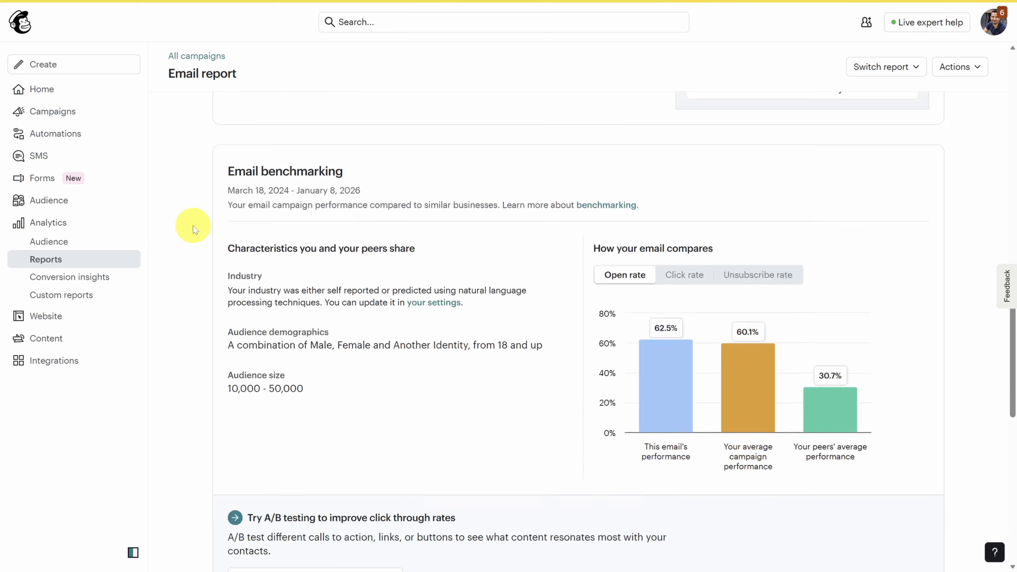
scroll(193, 225, "up", 6)
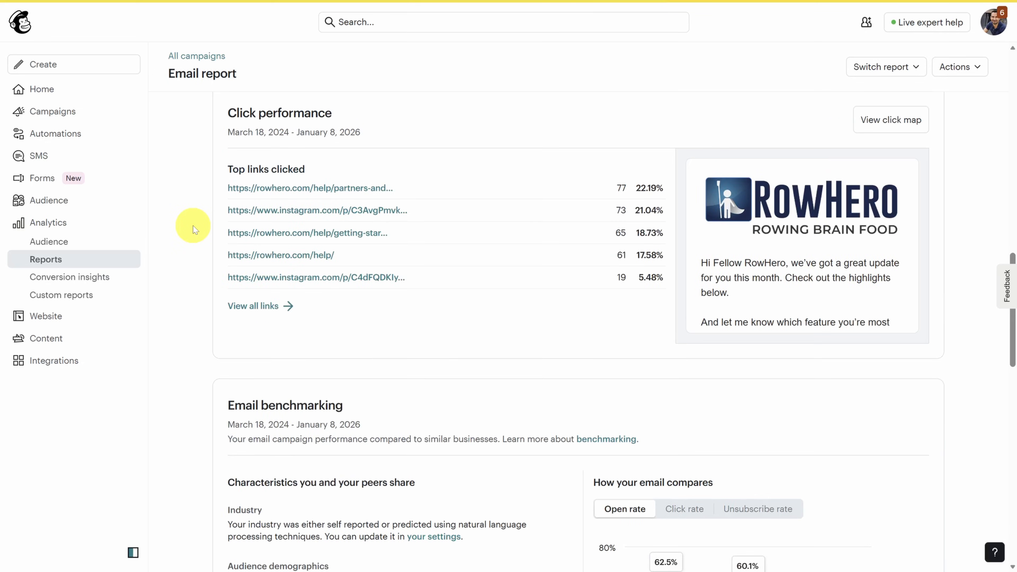
scroll(196, 228, "down", 20)
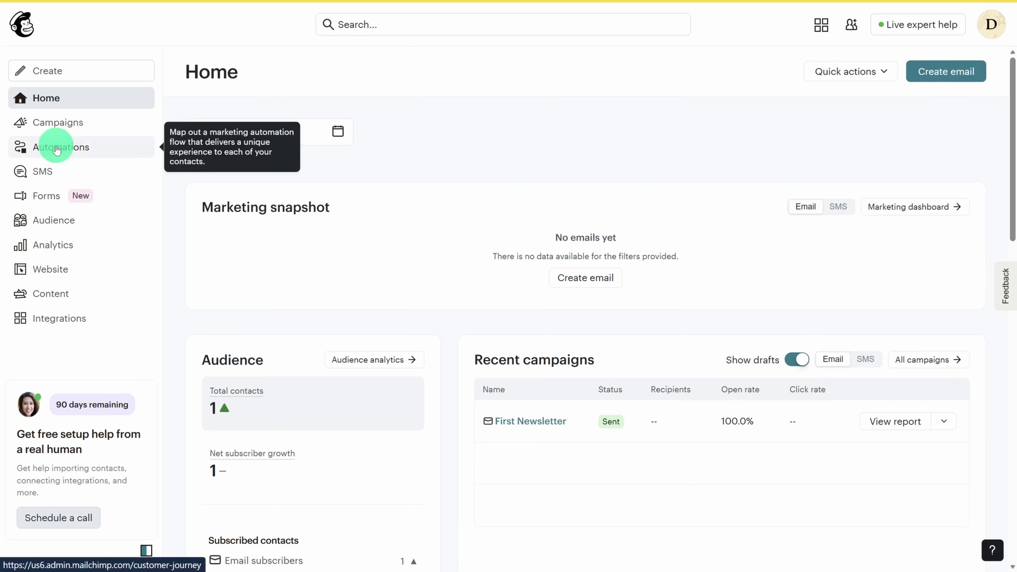
- In Automations, use the 'Launch a welcome flow' template to create the welcome flow
left_click(58, 149)
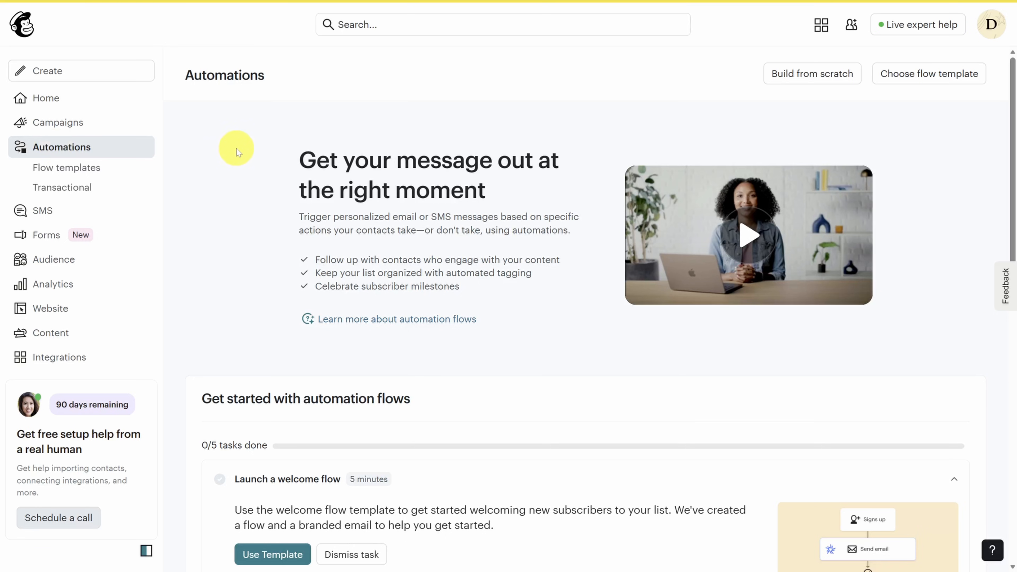
scroll(240, 148, "down", 3)
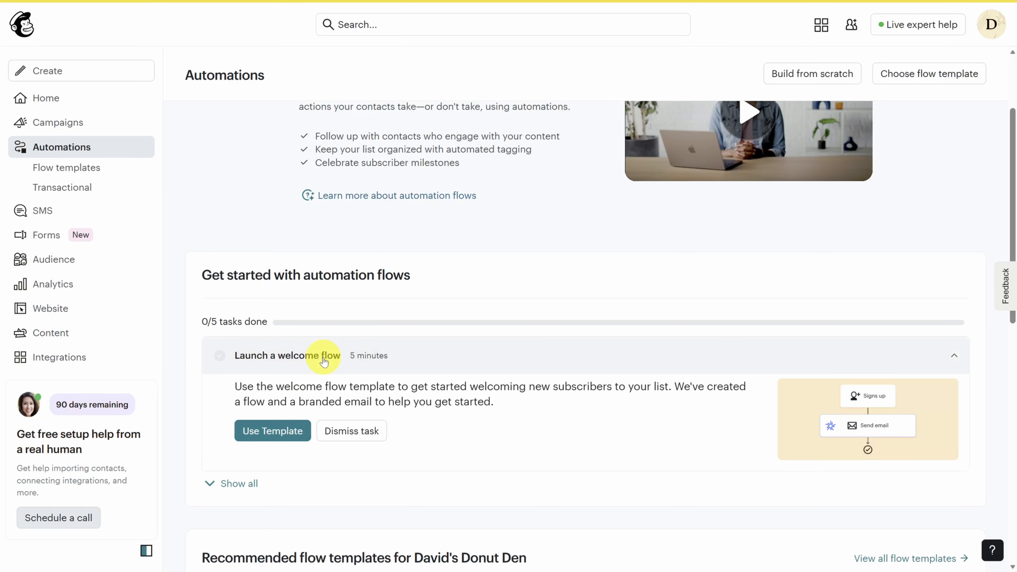
left_click(271, 432)
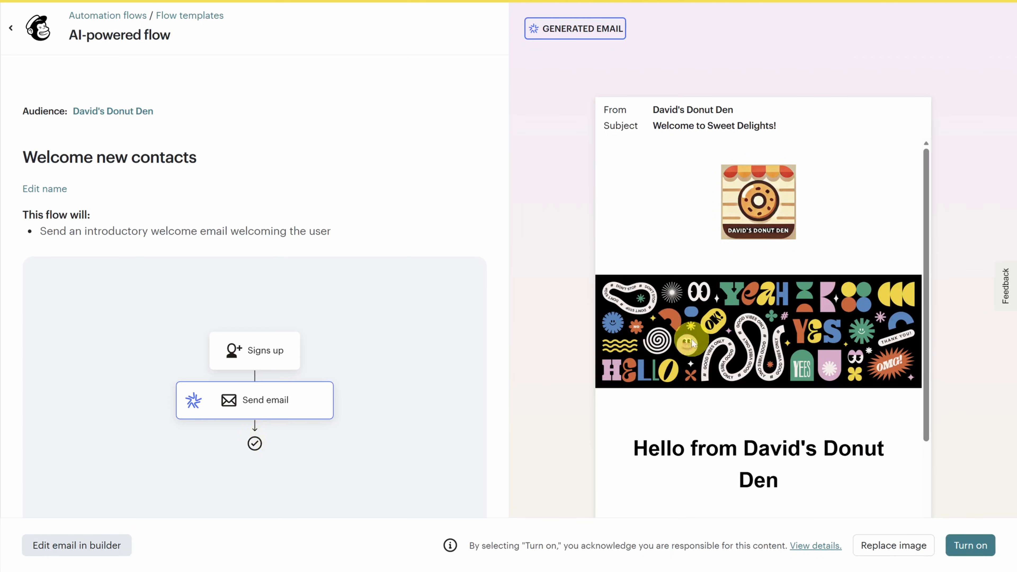
- Look over the generated 'Welcome to Sweet Delights!' email, then edit the flow in the full builder
scroll(733, 282, "down", 6)
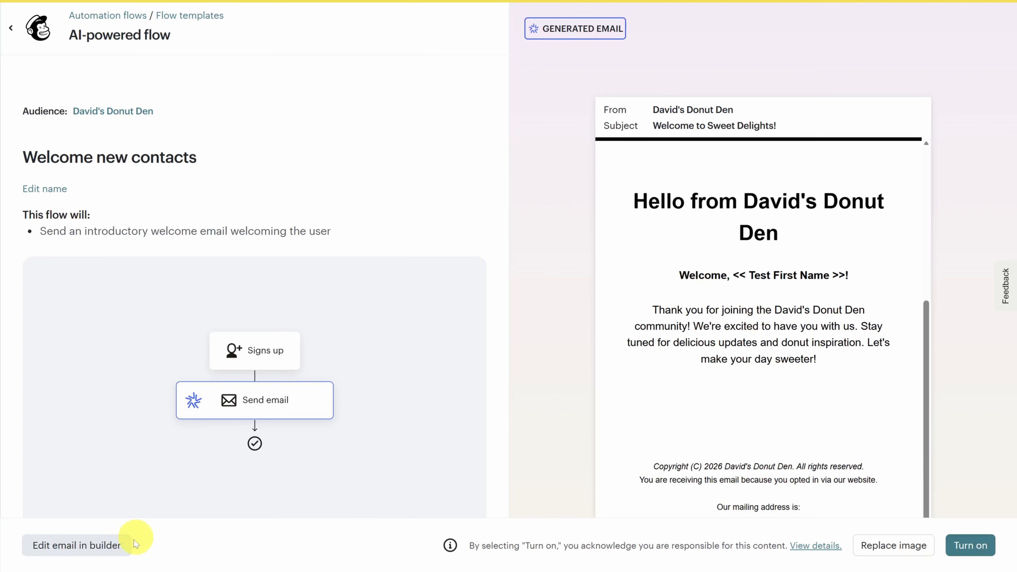
left_click(83, 547)
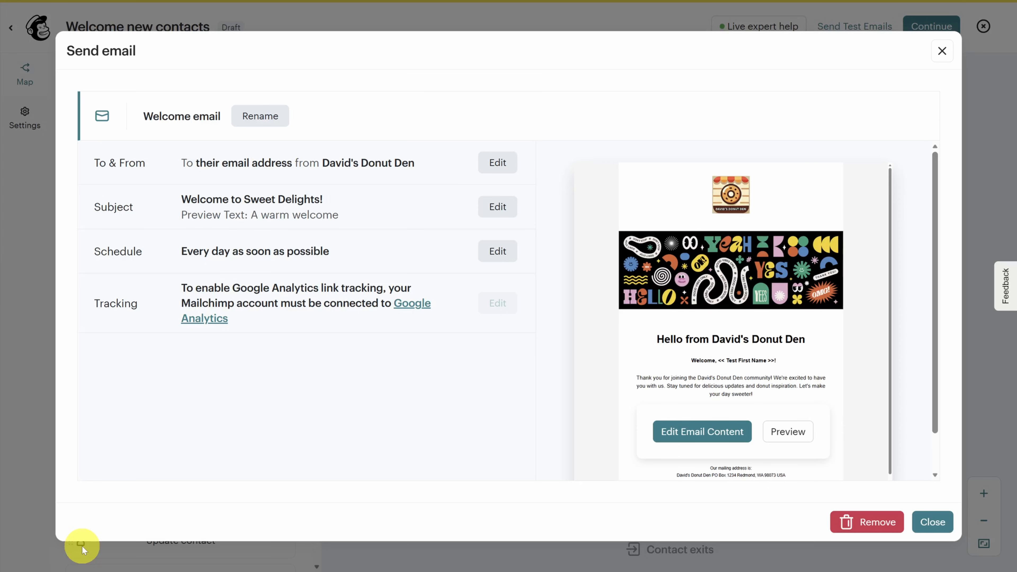
- Dismiss the email settings, reposition the flow map, and begin adding a second trigger
left_click(932, 521)
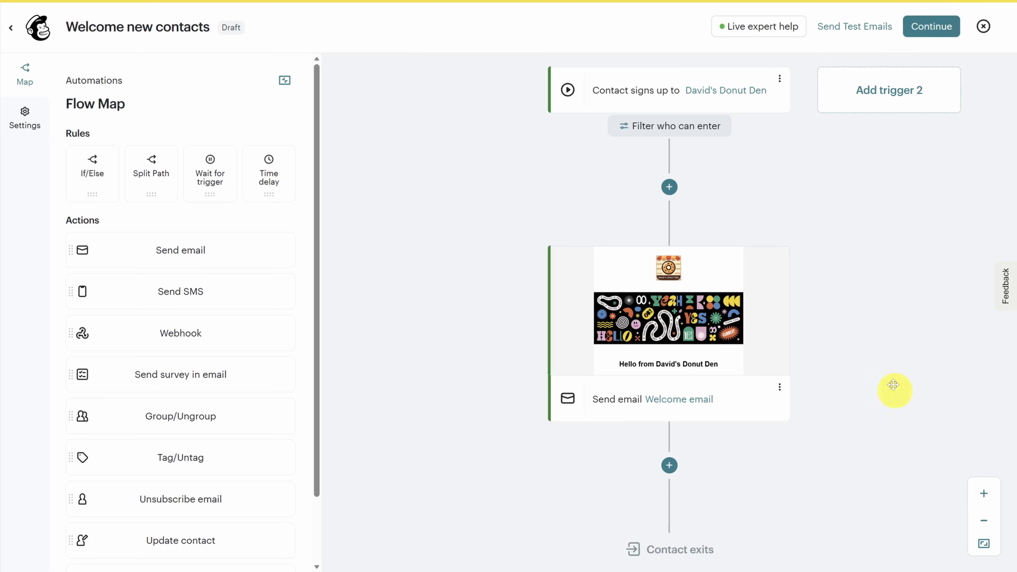
left_click_drag(843, 188, 667, 243)
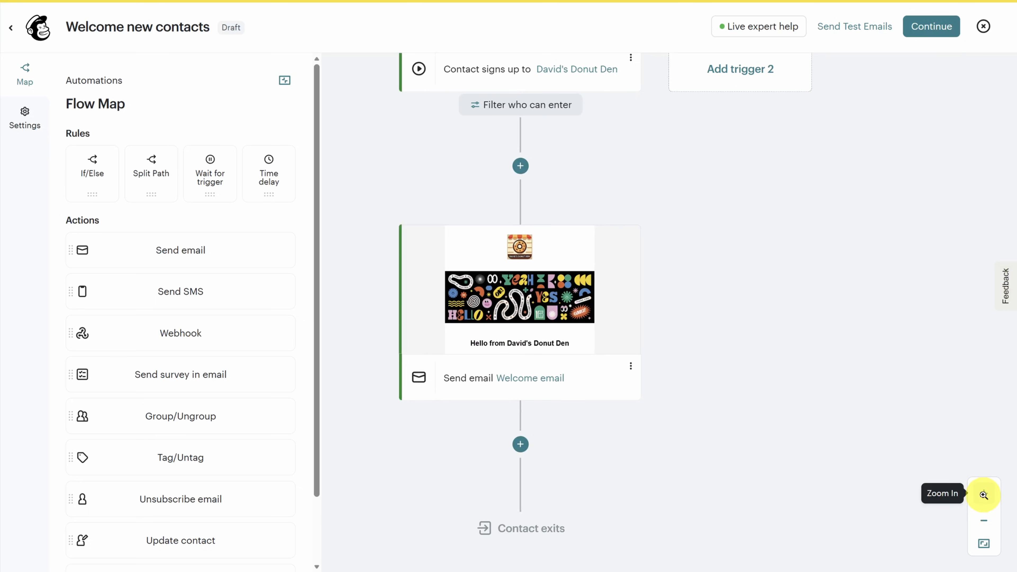
left_click_drag(689, 160, 736, 290)
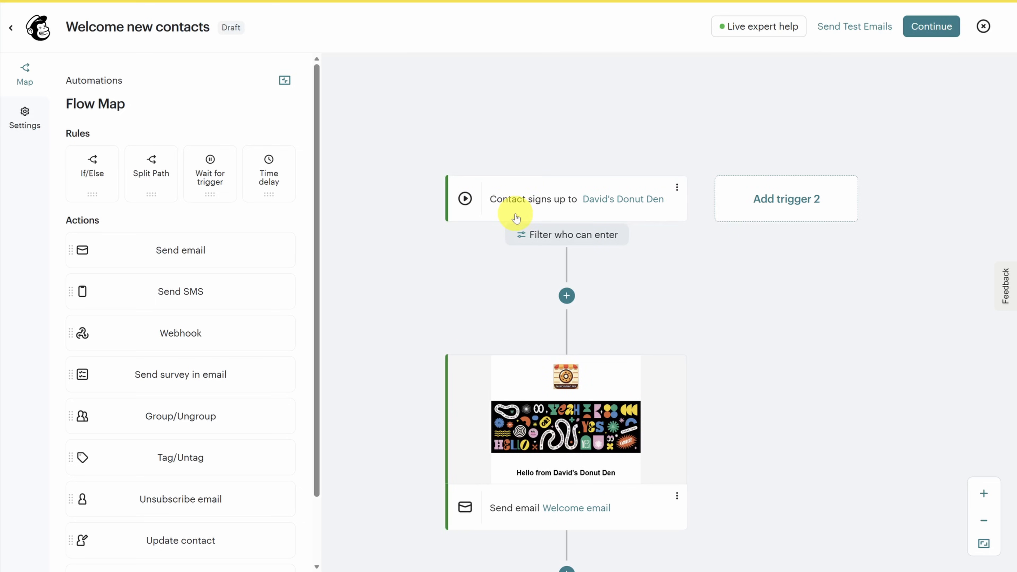
left_click(790, 205)
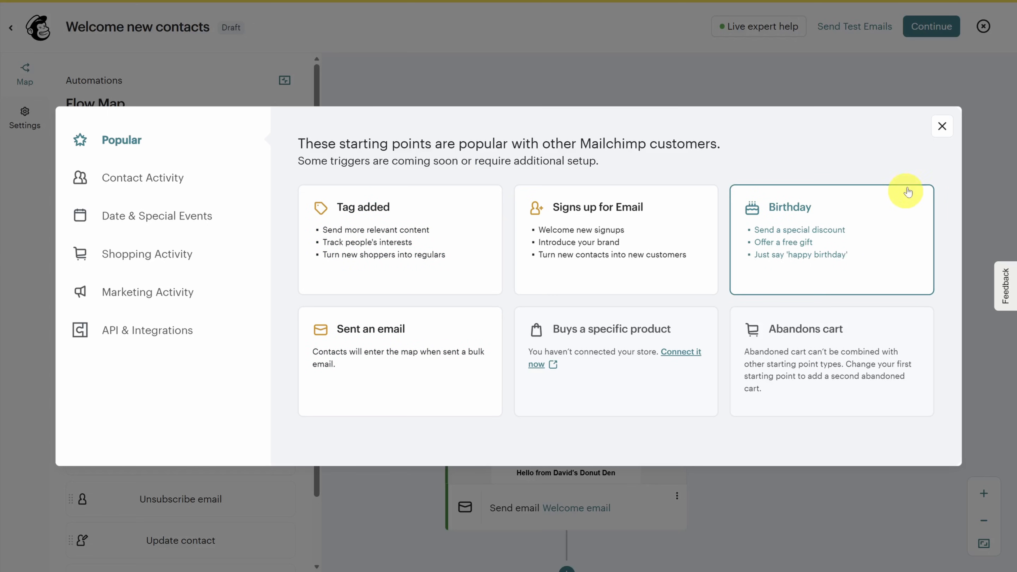
- Drop an If/Else condition below the sign-up trigger, leaving its segment filters unset
left_click(941, 126)
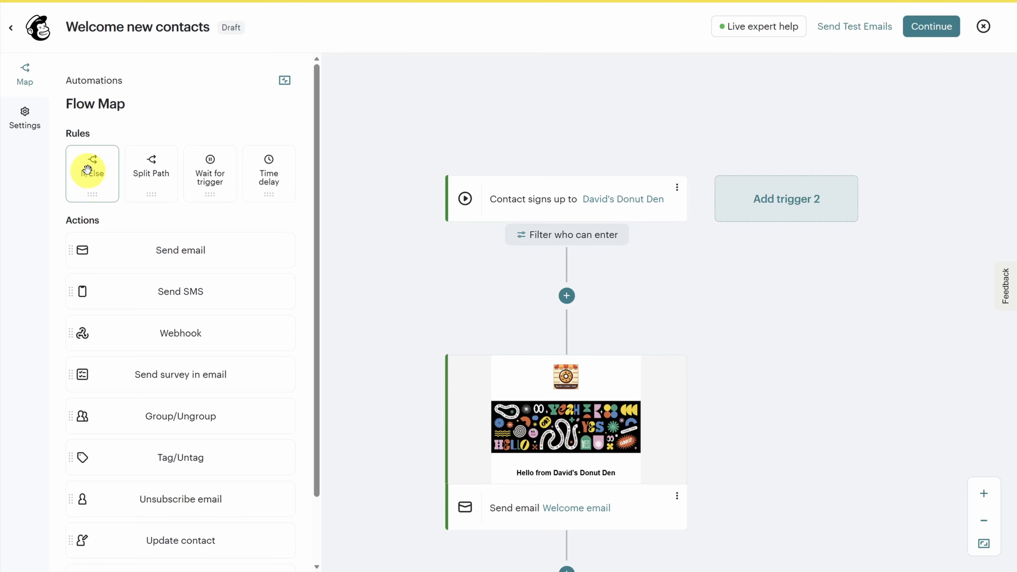
left_click_drag(87, 170, 573, 299)
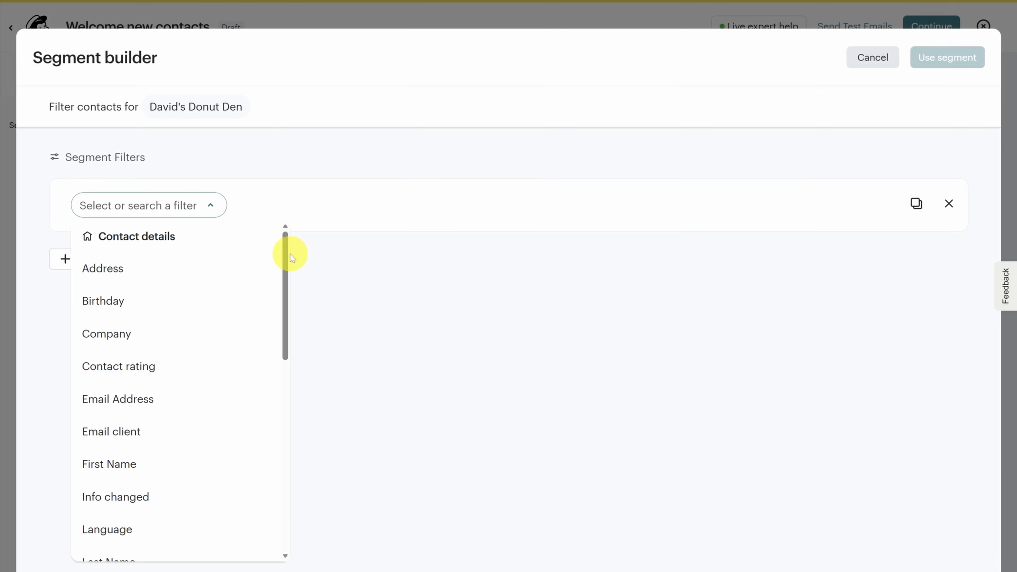
left_click_drag(284, 249, 286, 407)
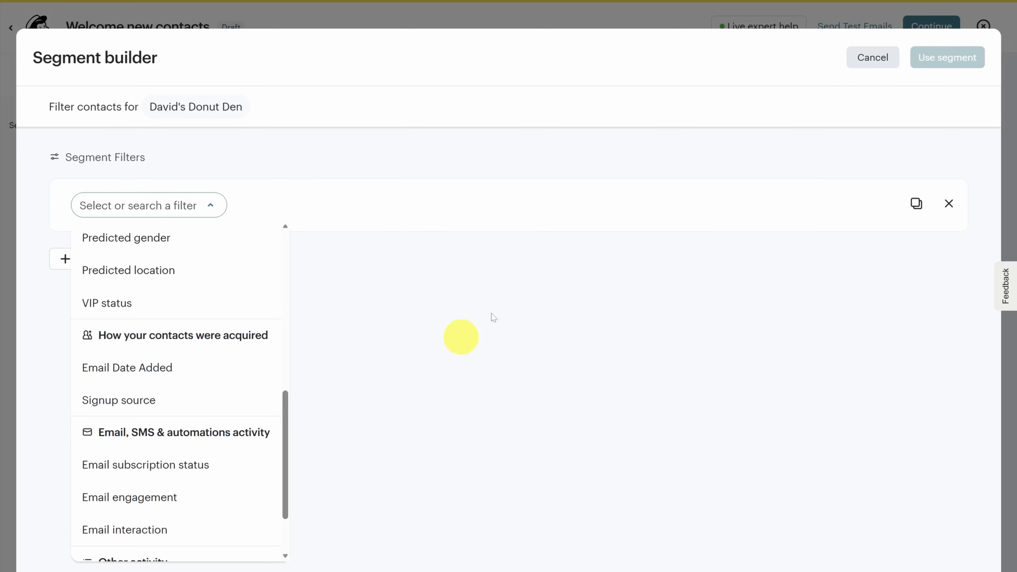
left_click(873, 56)
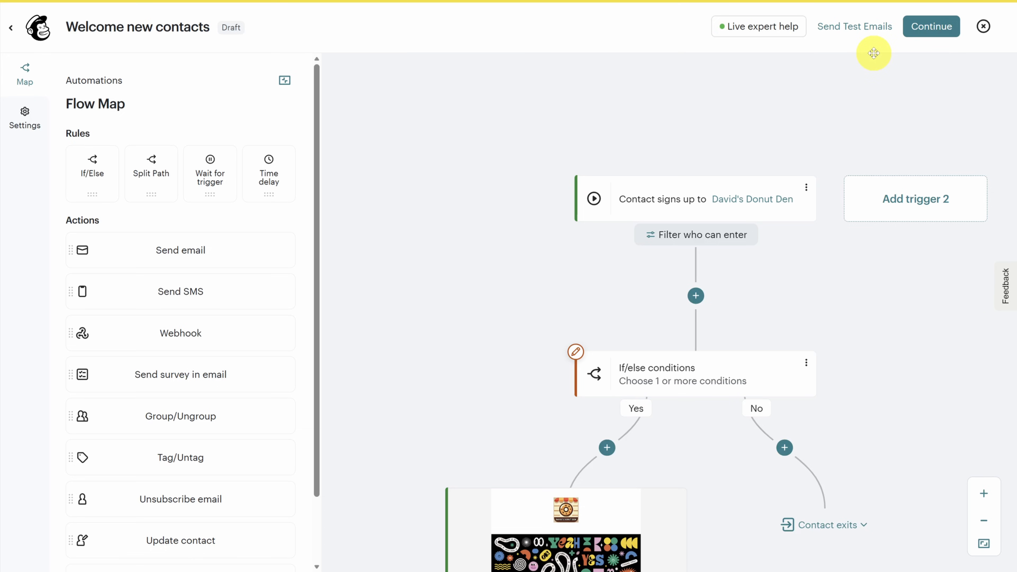